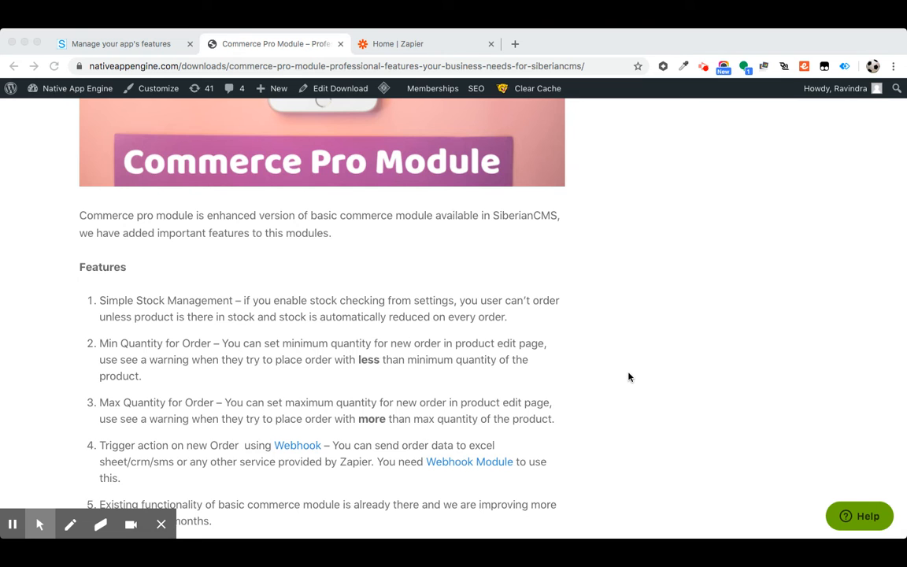
Read the Features list on the Commerce Pro Module page and glance at the Test 2 product's edit form in the app editor.
scroll(628, 377, down, 2)
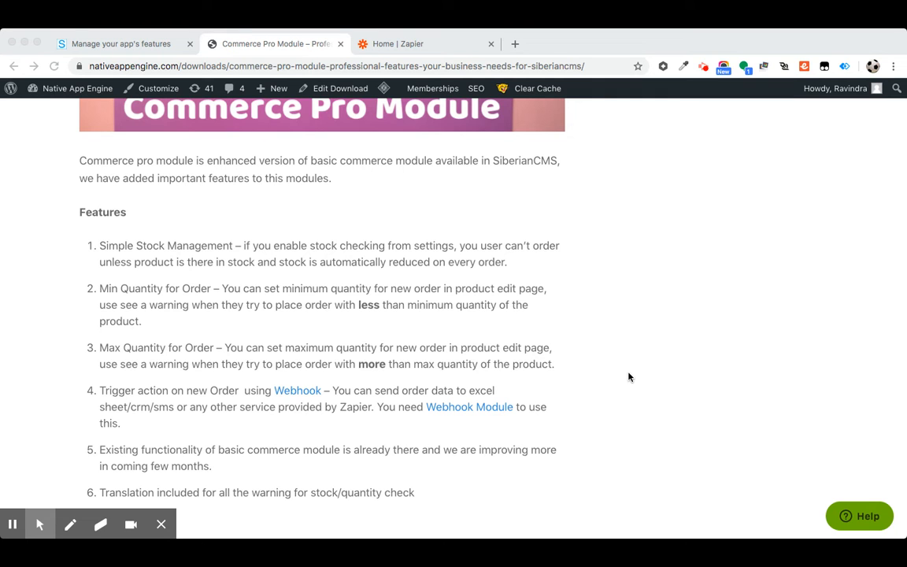
scroll(472, 309, down, 1)
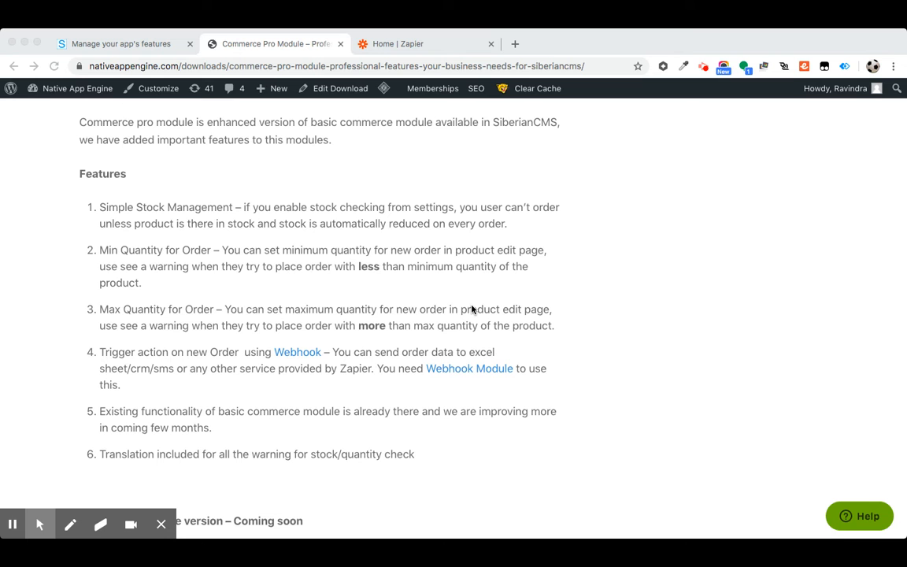
scroll(471, 309, down, 3)
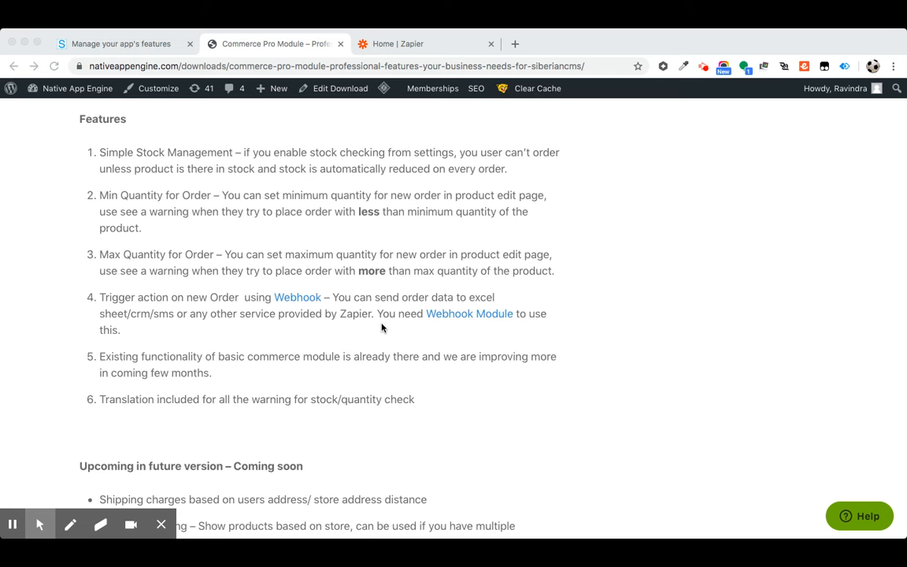
scroll(380, 327, down, 2)
scroll(384, 328, up, 4)
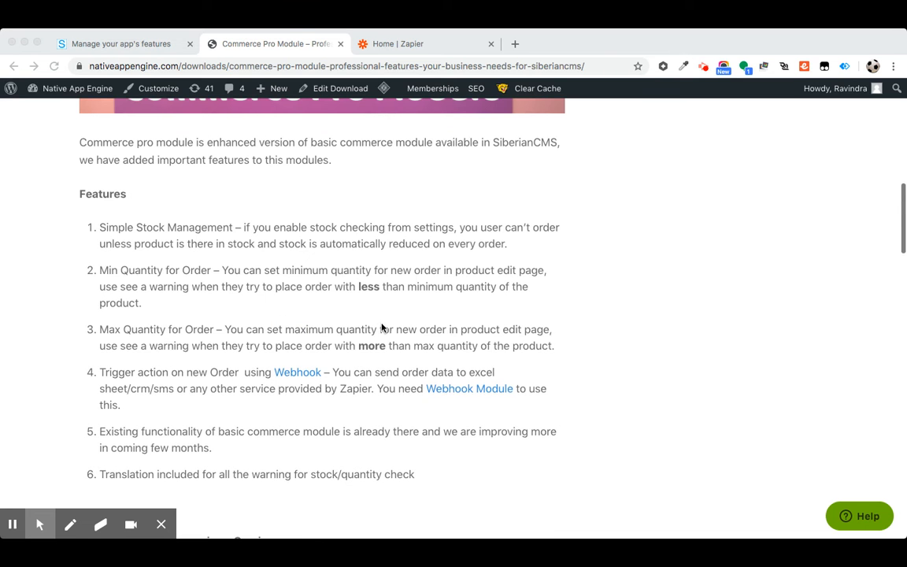
click(148, 44)
scroll(268, 258, up, 5)
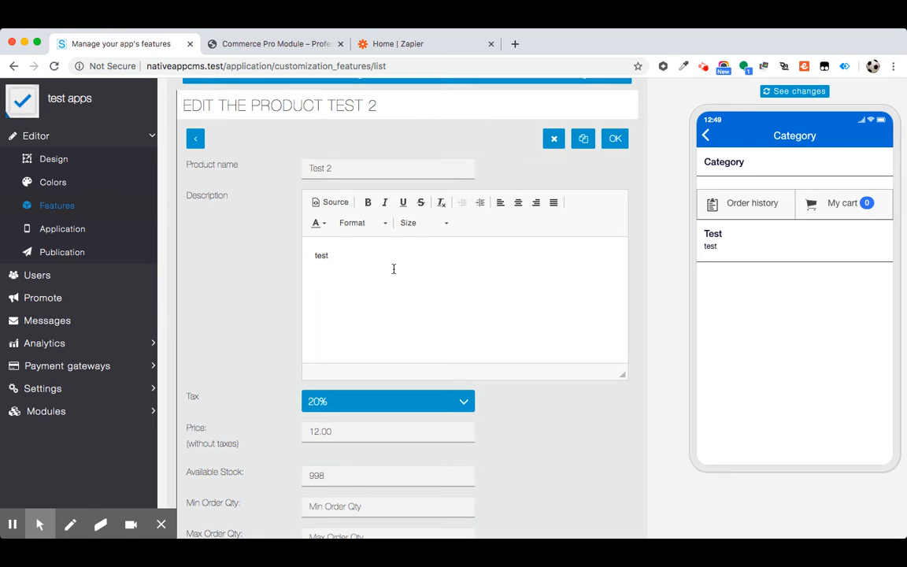
scroll(394, 269, down, 1)
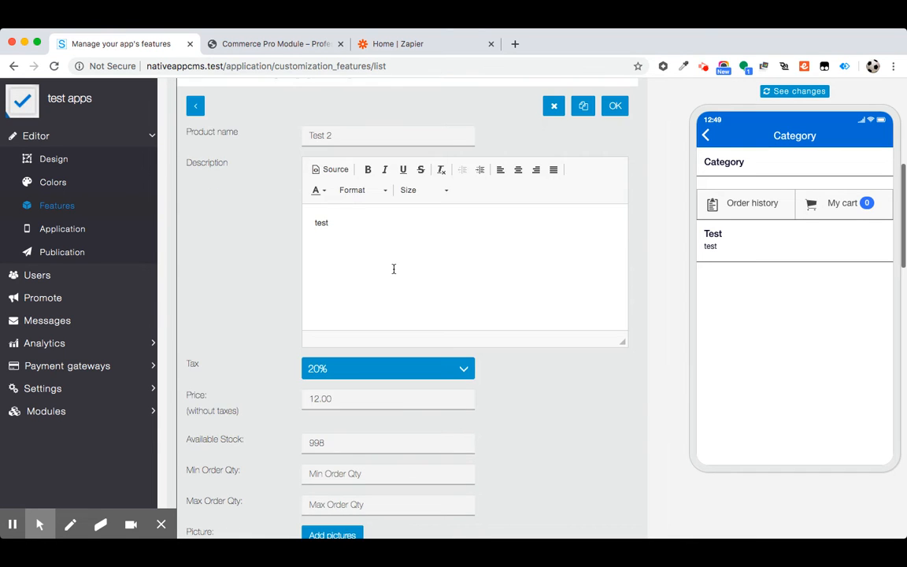
Return to the Commerce Pro Module page and read the list of features upcoming in future versions.
click(267, 45)
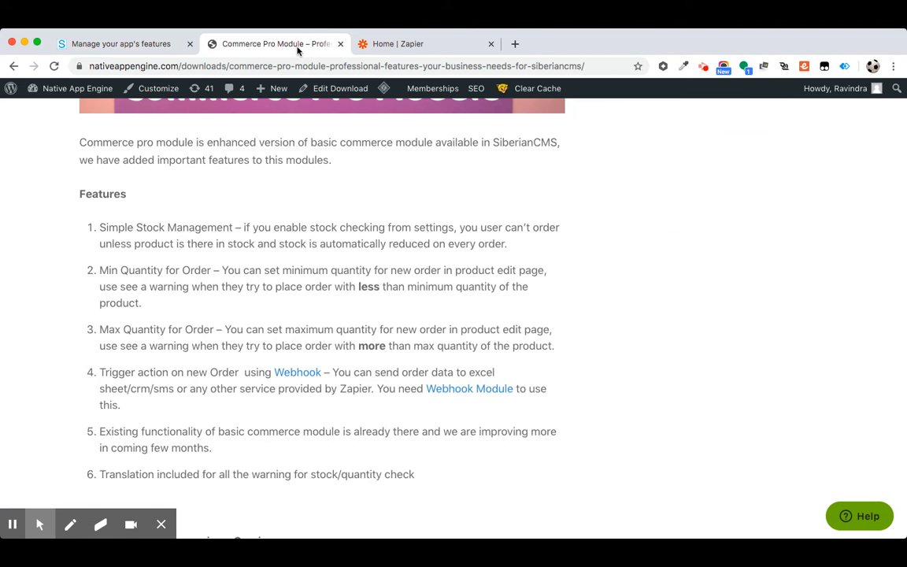
scroll(260, 299, down, 2)
scroll(281, 309, down, 5)
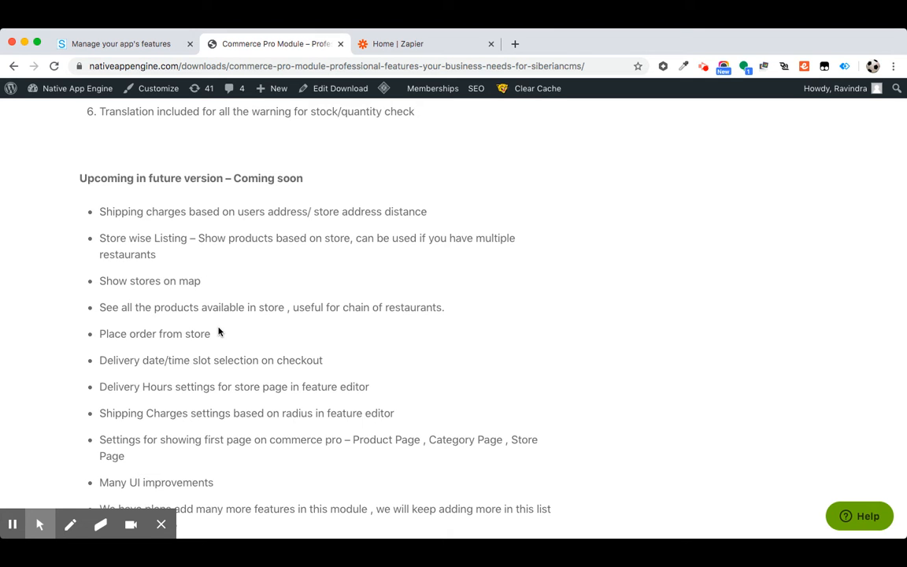
scroll(248, 343, down, 3)
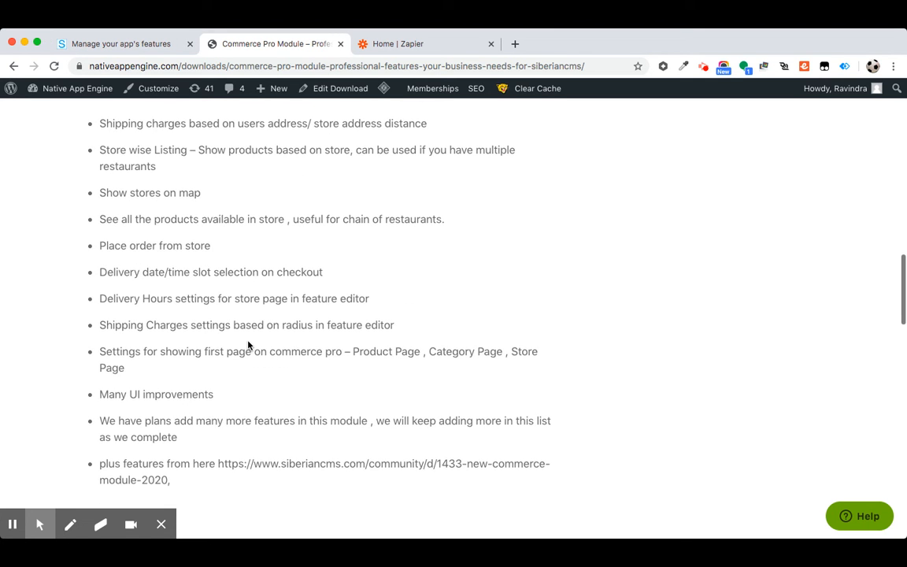
scroll(248, 344, up, 2)
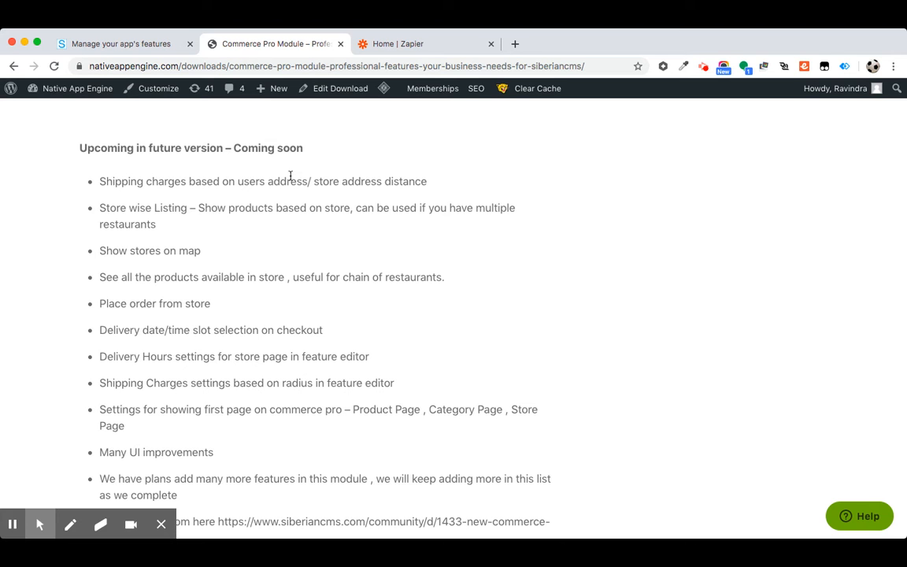
scroll(200, 243, down, 1)
Switch to the app editor and examine the stock and order quantity fields of the Test 2 product.
click(134, 44)
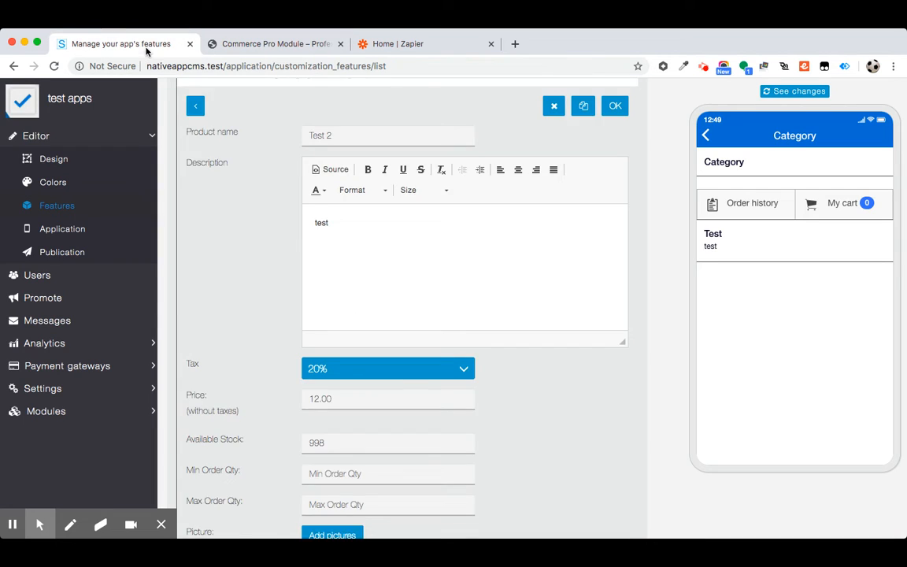
scroll(246, 256, down, 2)
scroll(269, 351, up, 3)
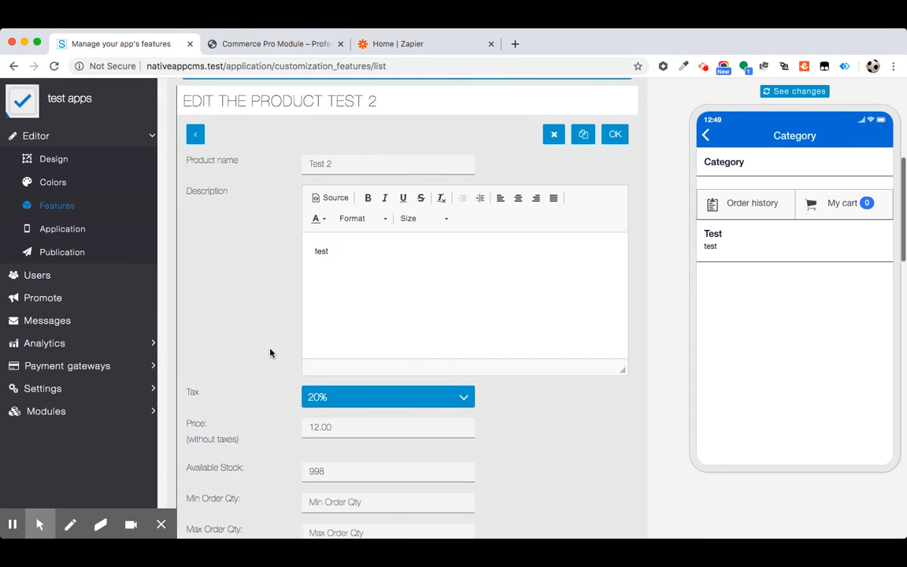
scroll(326, 396, down, 1)
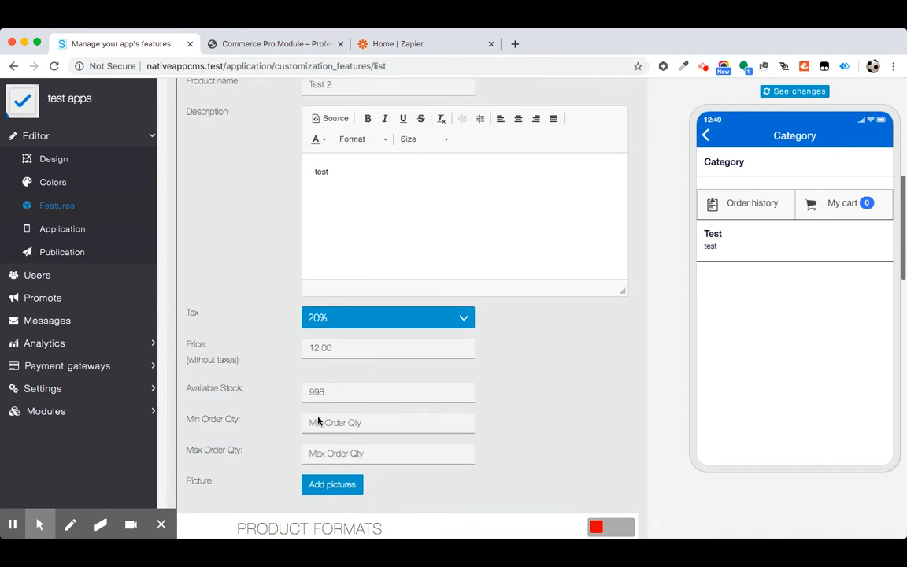
scroll(326, 386, down, 1)
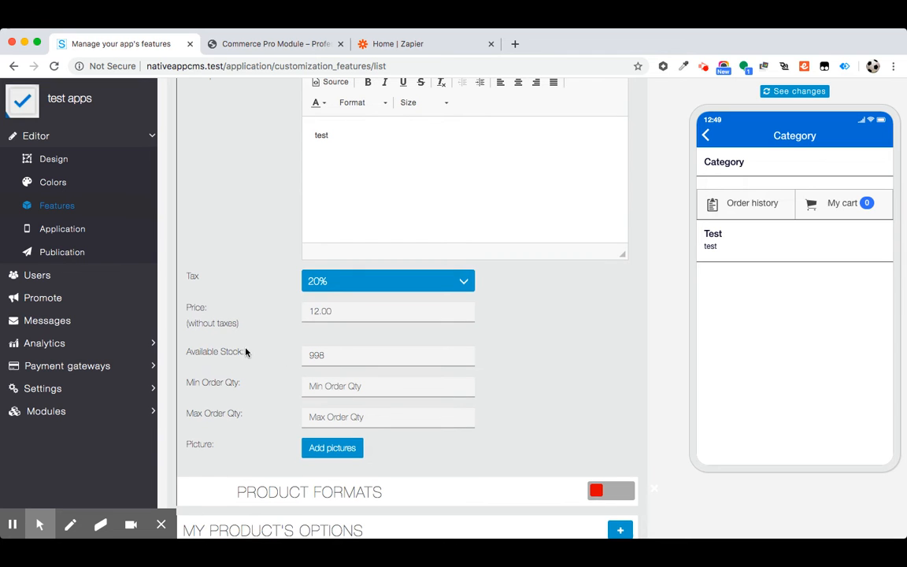
Set the Test 2 product's minimum order quantity to 2 and maximum order quantity to 5.
click(338, 354)
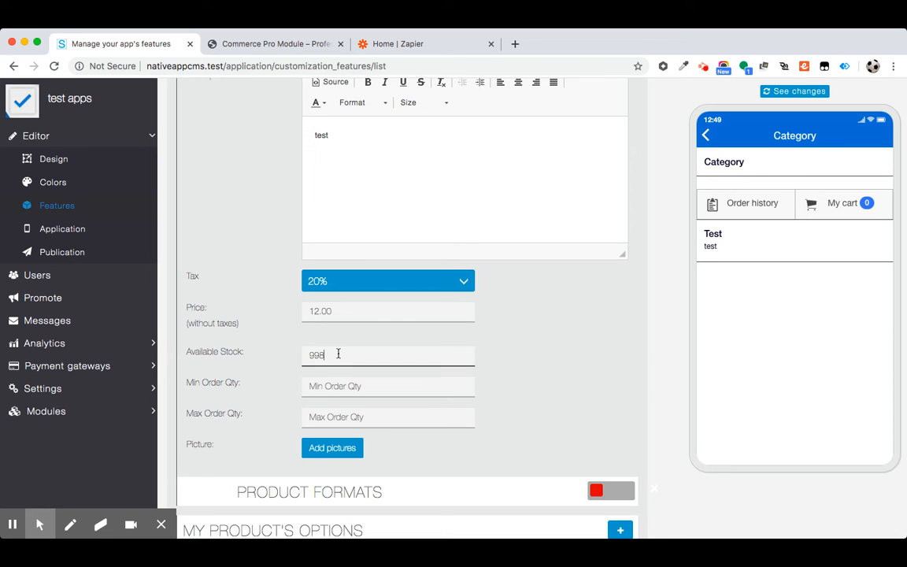
click(311, 385)
text(2)
click(336, 416)
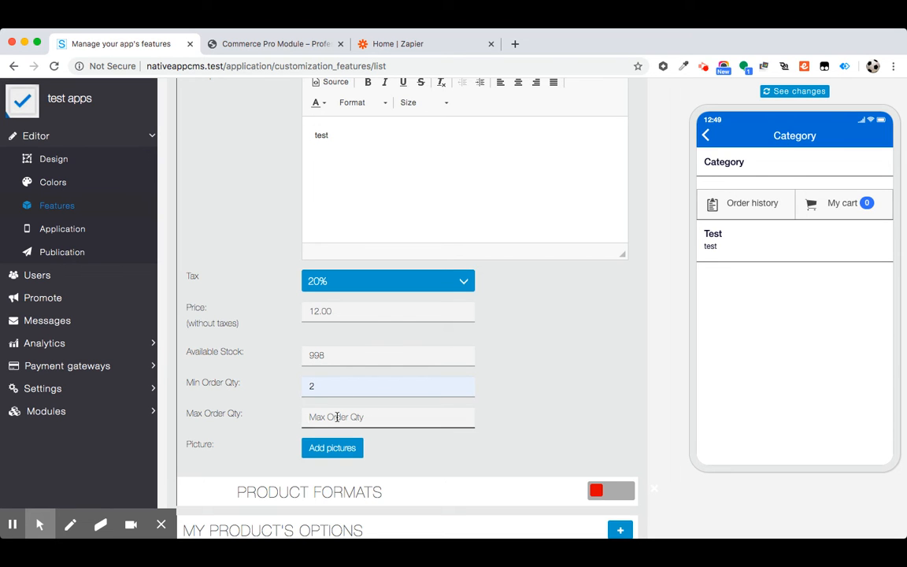
text(5)
click(541, 379)
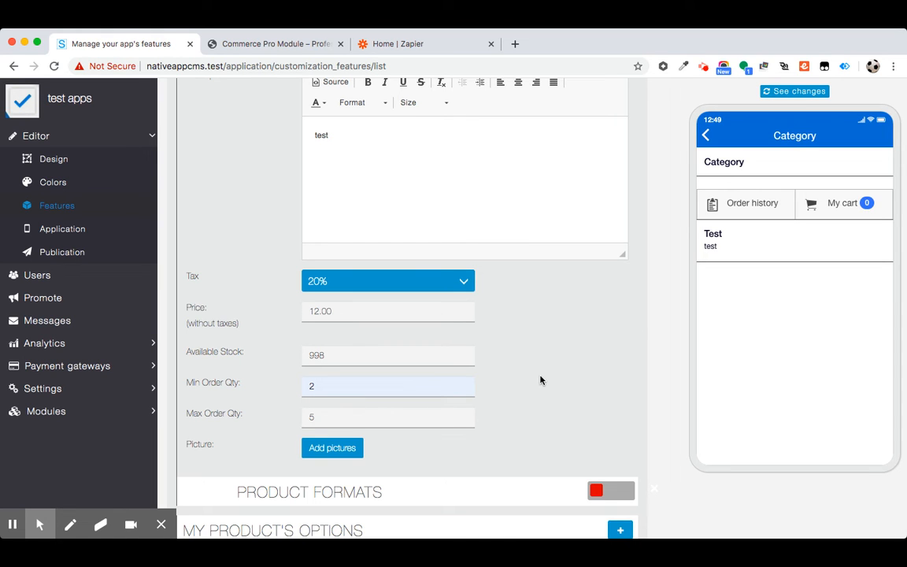
Clear the minimum and maximum order quantities of the Test 2 product.
click(382, 388)
key(super+a)
key(BackSpace)
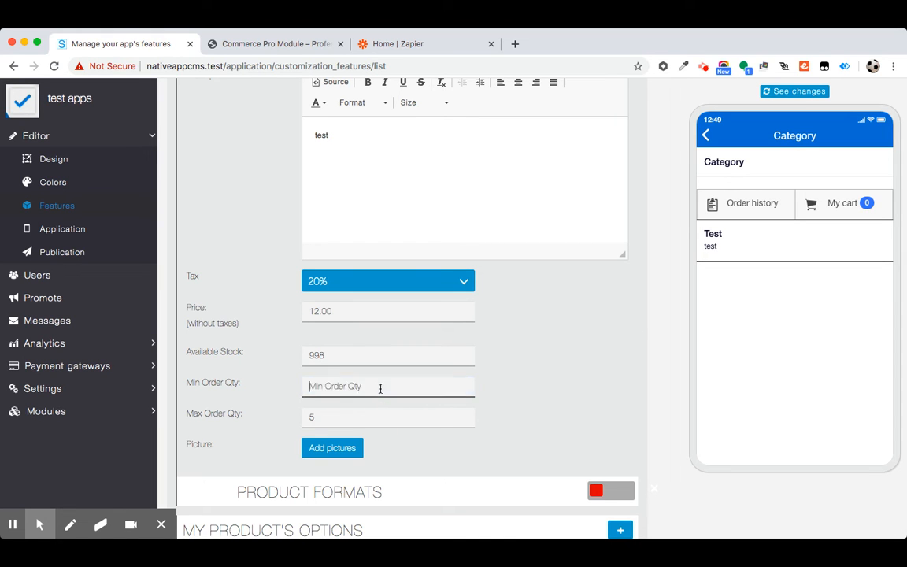
click(347, 411)
key(super+a)
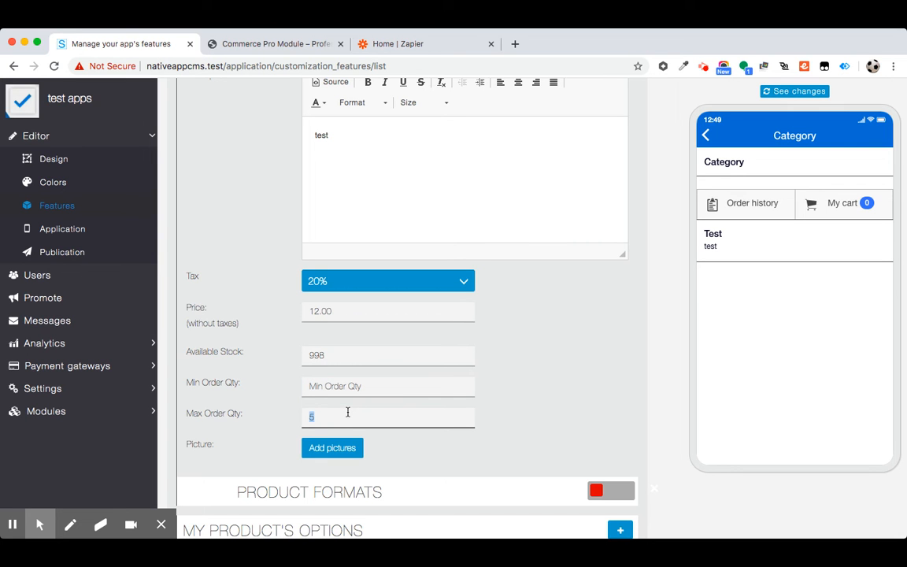
key(BackSpace)
Open the CommercePro page's settings and look over the options for managing user fields.
scroll(382, 385, up, 3)
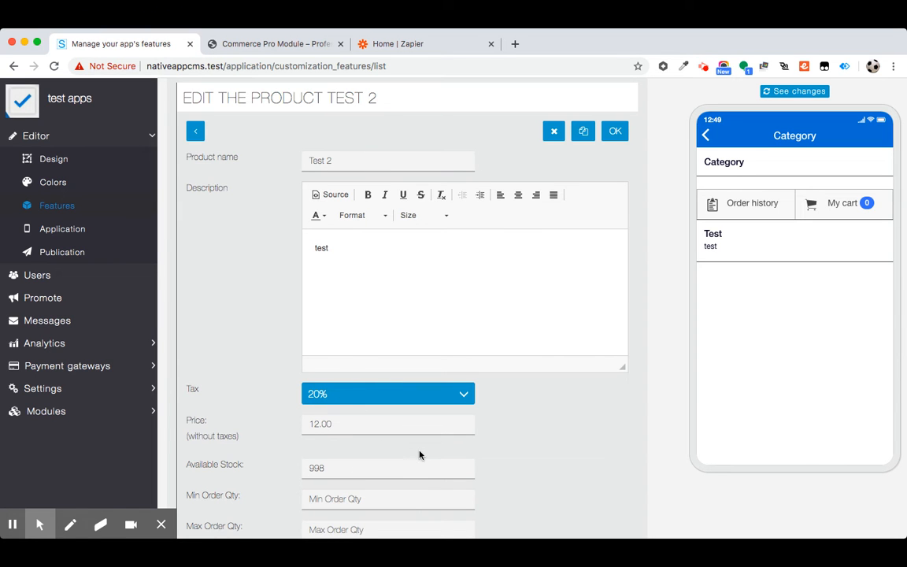
scroll(417, 449, up, 1)
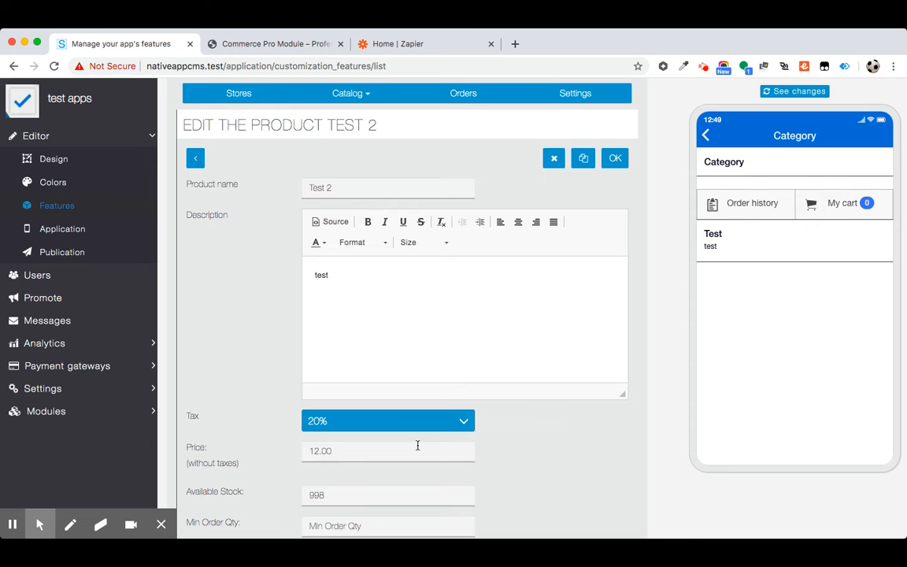
scroll(417, 445, up, 2)
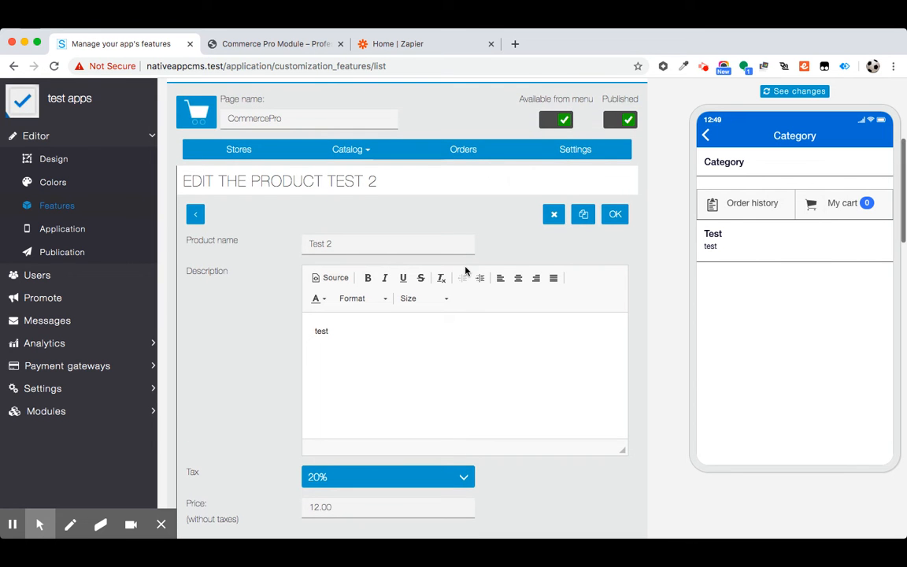
click(574, 150)
scroll(436, 334, down, 1)
scroll(367, 340, down, 2)
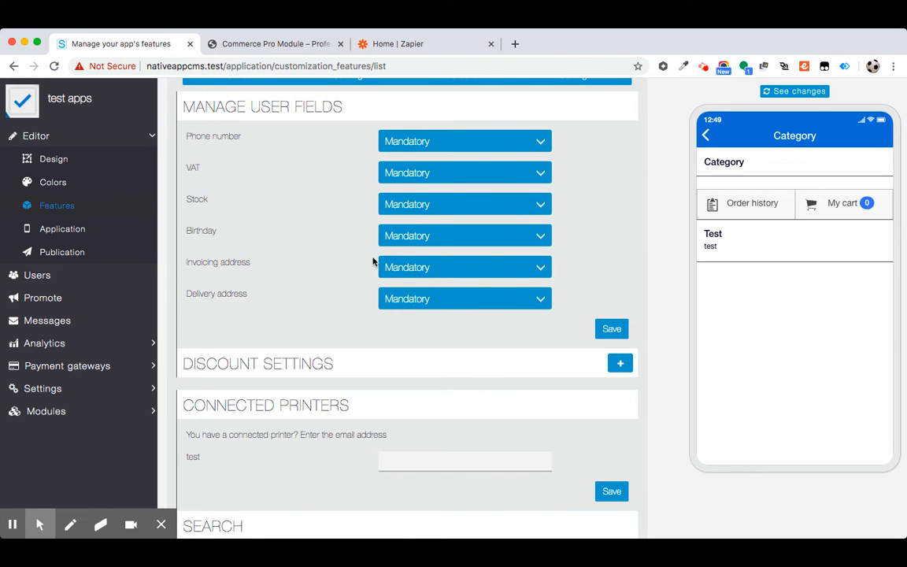
Switch the Stock user field to Optional and back to Mandatory.
click(418, 195)
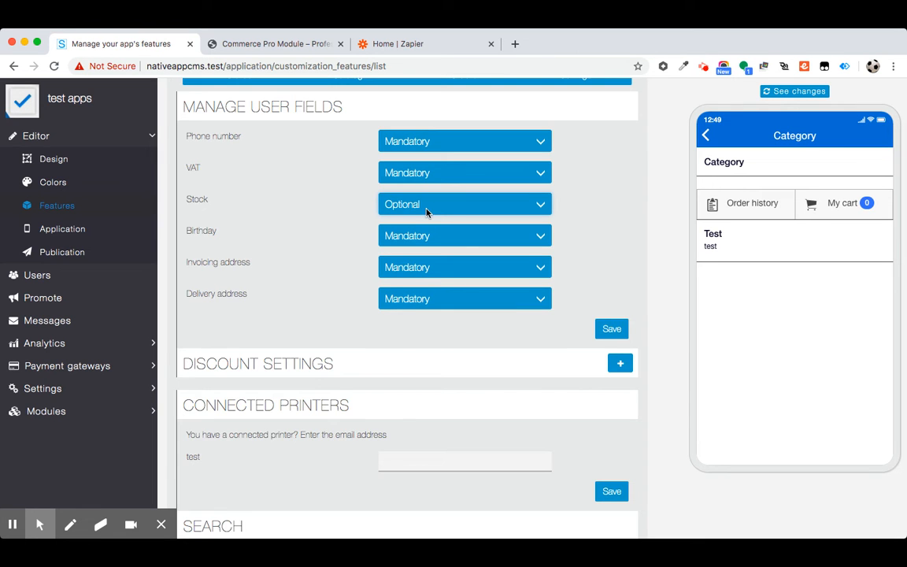
scroll(426, 212, up, 2)
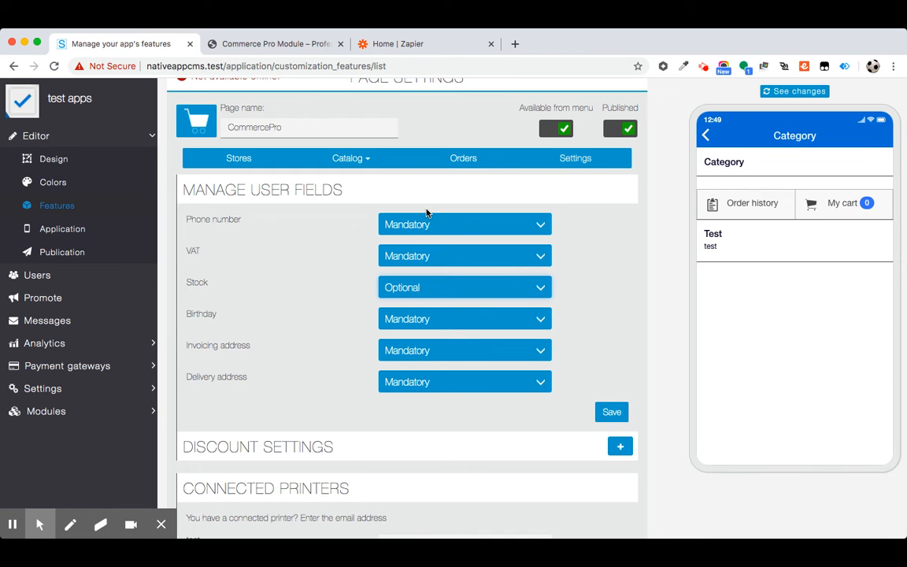
click(405, 290)
click(334, 288)
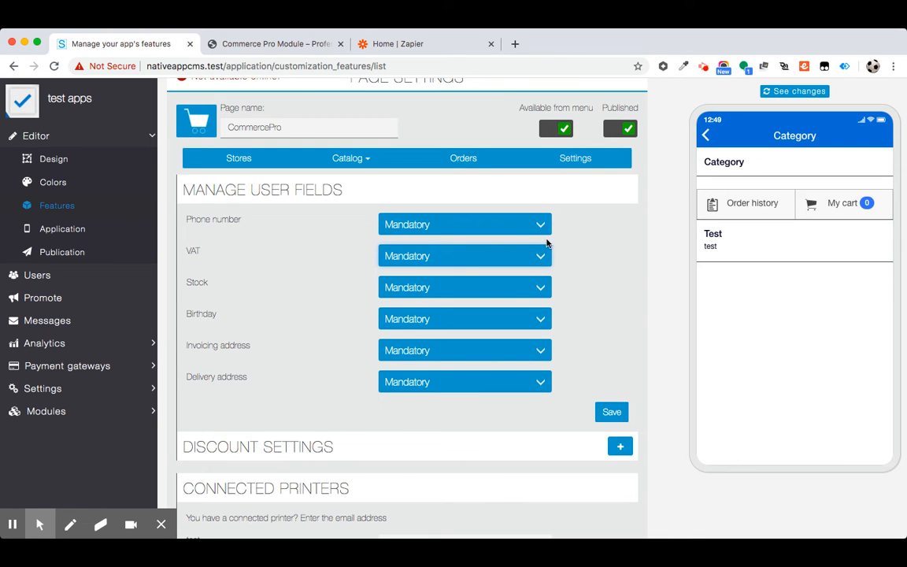
scroll(583, 277, up, 1)
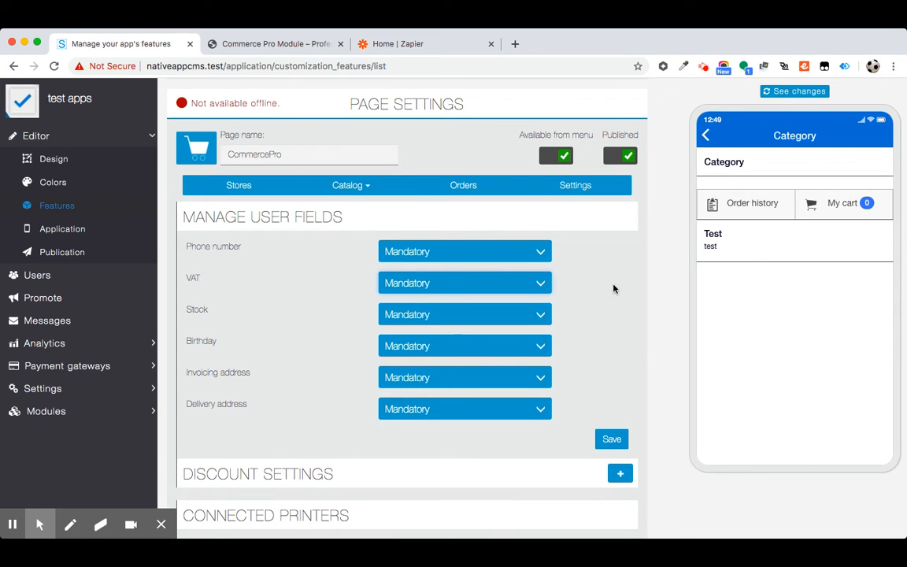
Open the Test 2 product from the Test category in the phone preview and raise its order quantity repeatedly.
scroll(591, 305, down, 1)
click(733, 245)
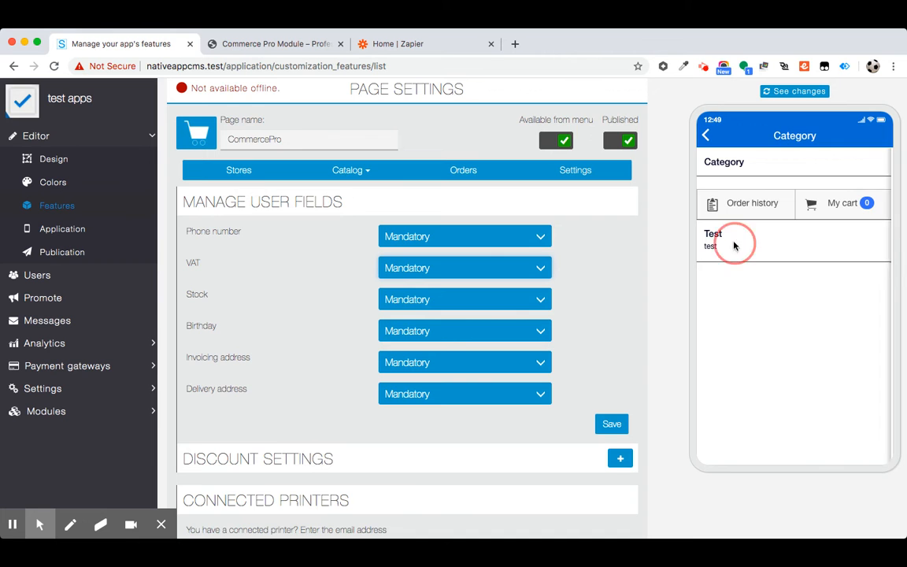
click(752, 262)
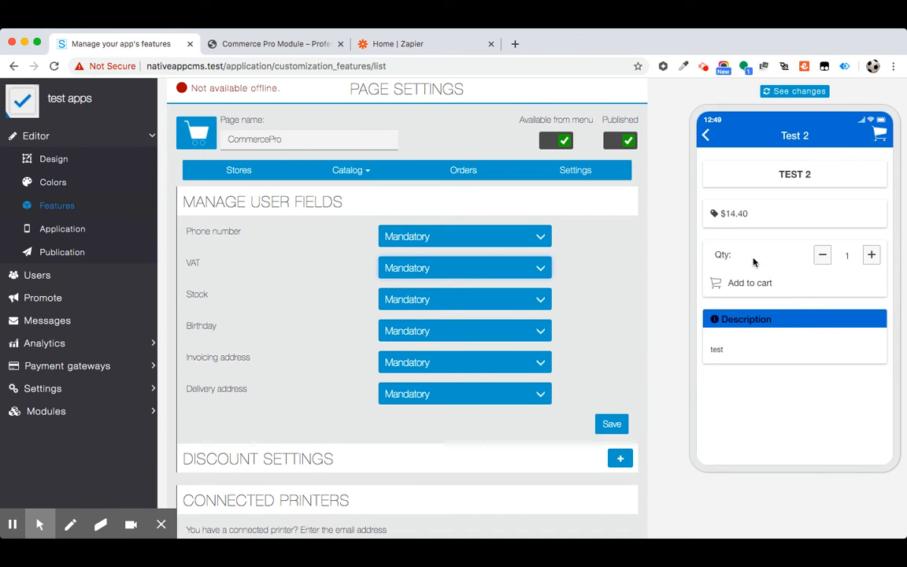
click(869, 256)
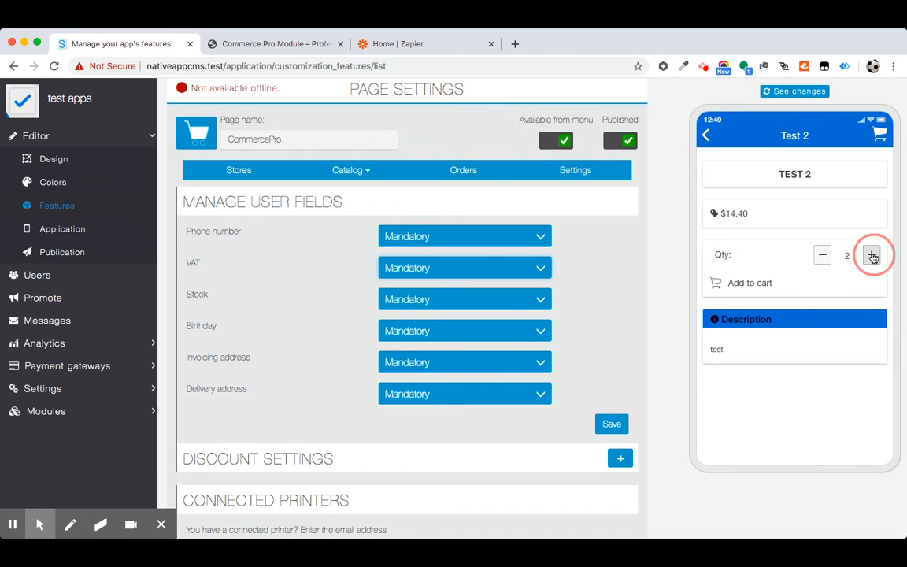
click(870, 256)
click(872, 257)
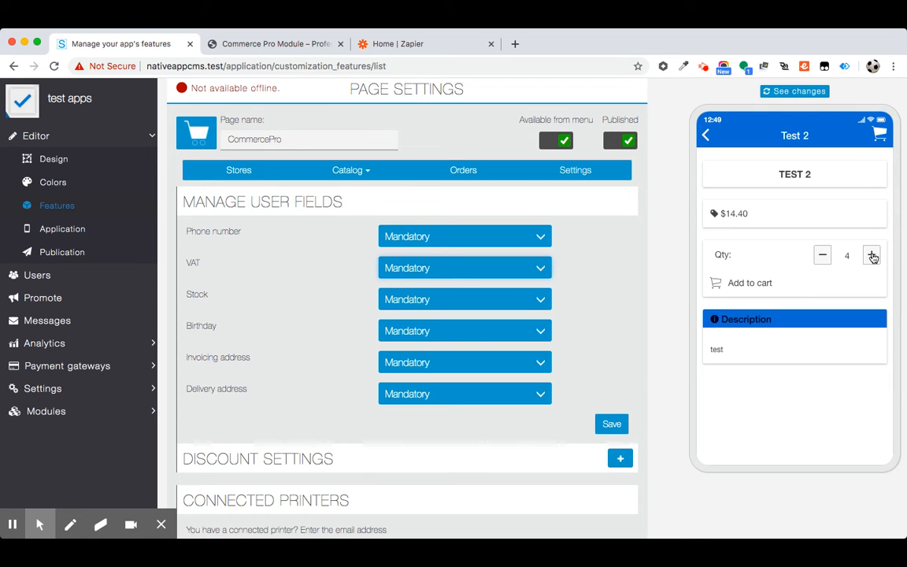
click(871, 257)
click(872, 256)
click(871, 256)
click(872, 256)
Open the test product in the phone preview, select the Test 1 $24.00 option, and try to raise the quantity above 4.
click(705, 136)
click(744, 219)
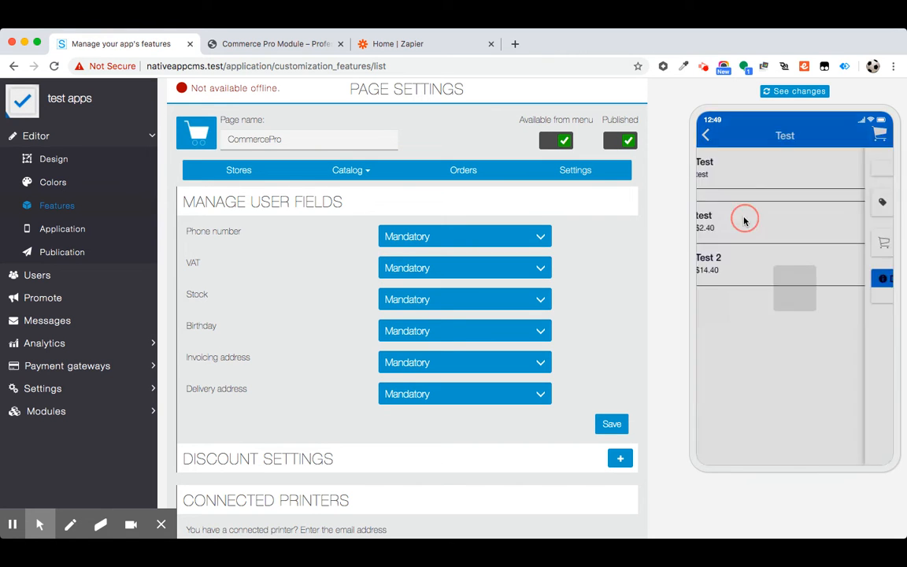
scroll(763, 289, down, 1)
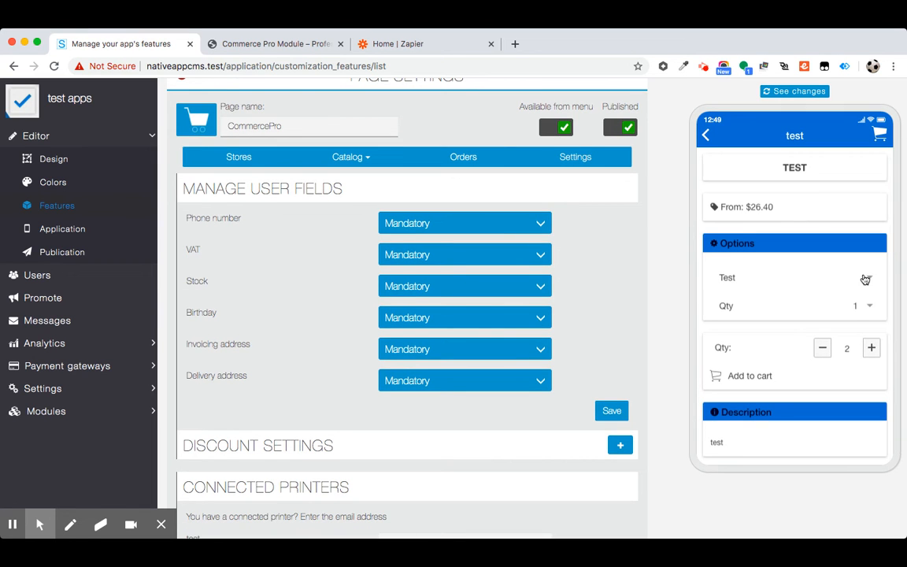
click(822, 297)
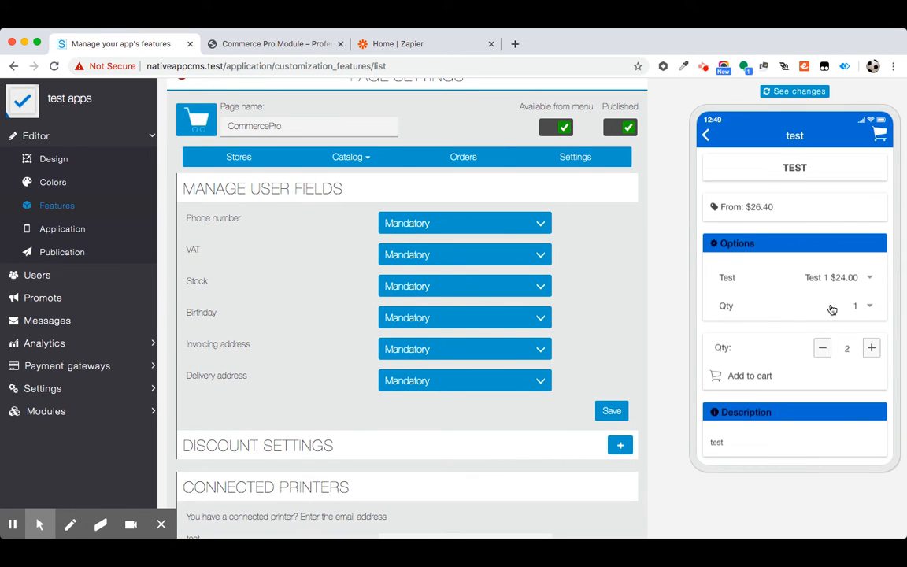
click(871, 347)
click(871, 347)
click(871, 347)
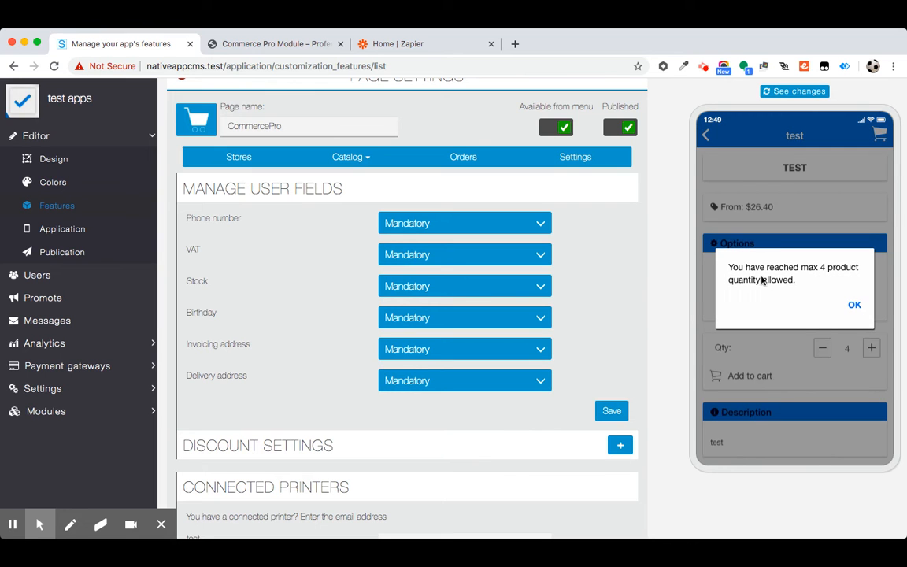
Retry raising the test product's quantity above 4 in the phone preview, lower it to 2, and try to go below 2.
click(854, 304)
click(870, 347)
click(854, 306)
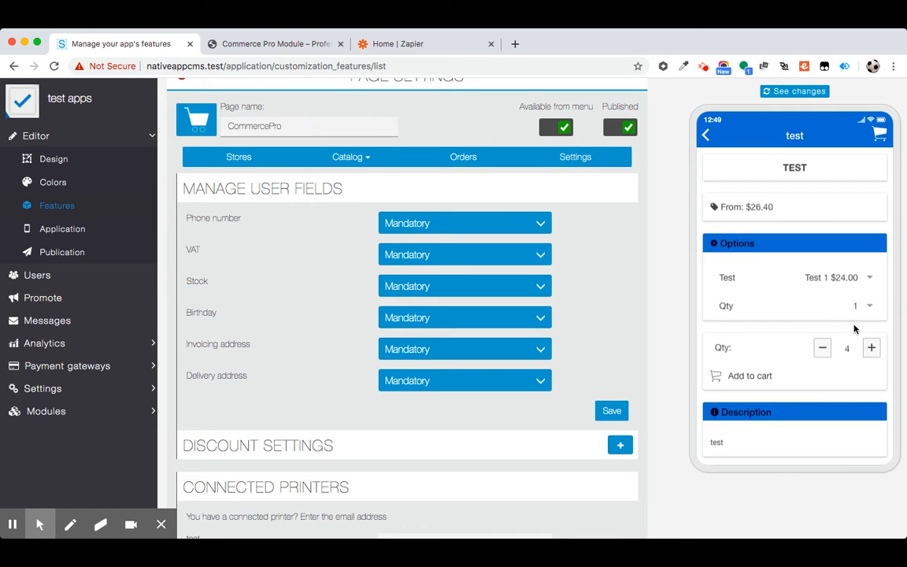
click(822, 350)
click(822, 349)
click(822, 349)
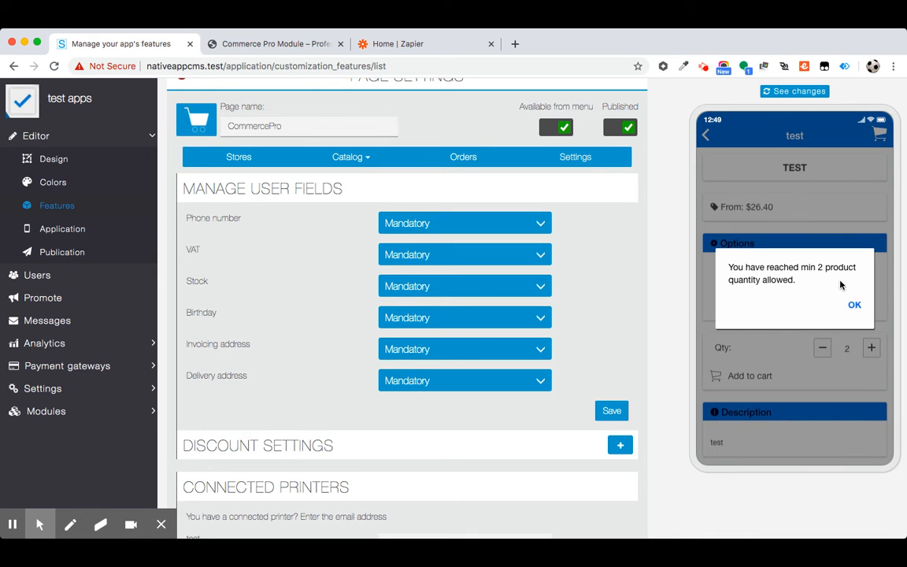
click(854, 305)
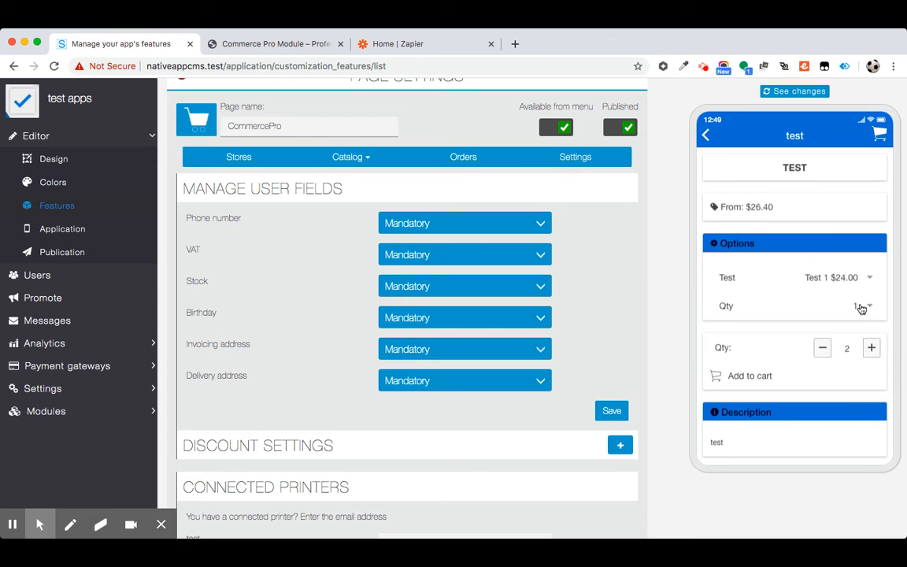
scroll(776, 338, down, 1)
scroll(776, 338, up, 4)
scroll(775, 337, down, 1)
scroll(771, 304, down, 2)
scroll(762, 323, up, 2)
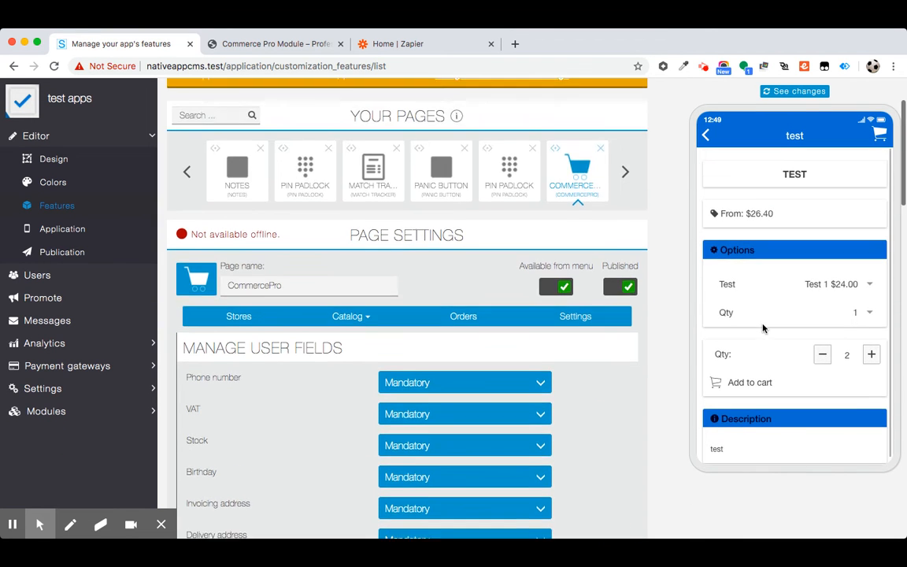
scroll(762, 327, down, 1)
scroll(767, 319, up, 3)
click(781, 299)
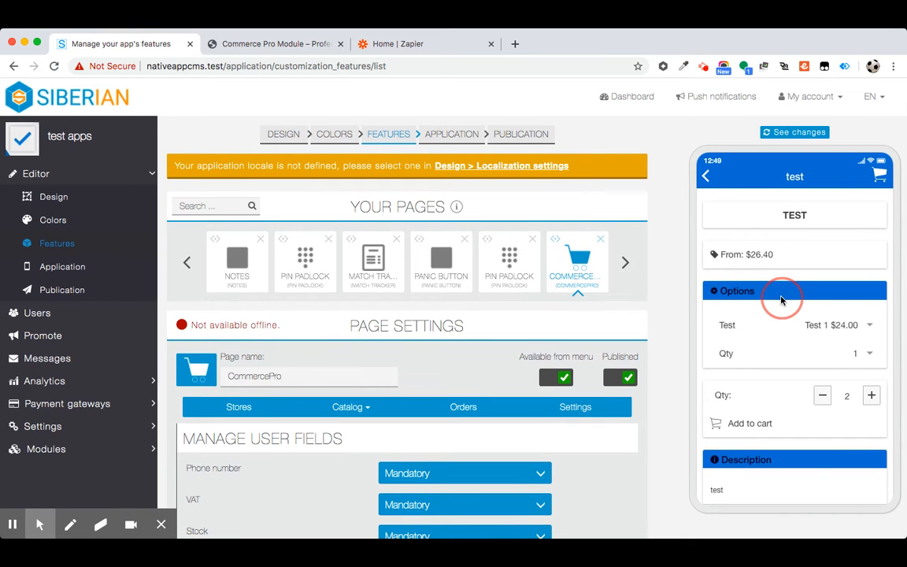
drag(781, 299, 803, 340)
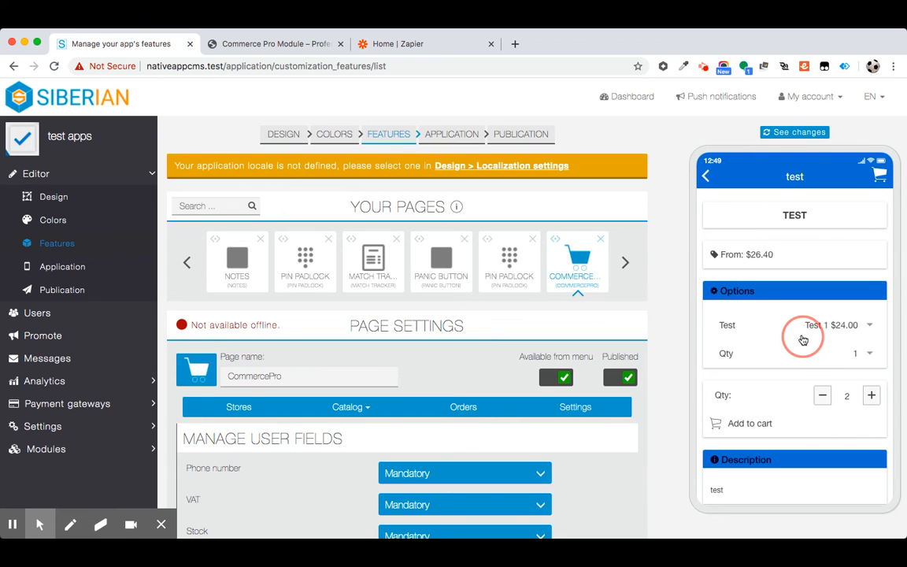
Switch to Zapier and choose Webhooks by Zapier as the app to connect with Google Sheets.
click(425, 43)
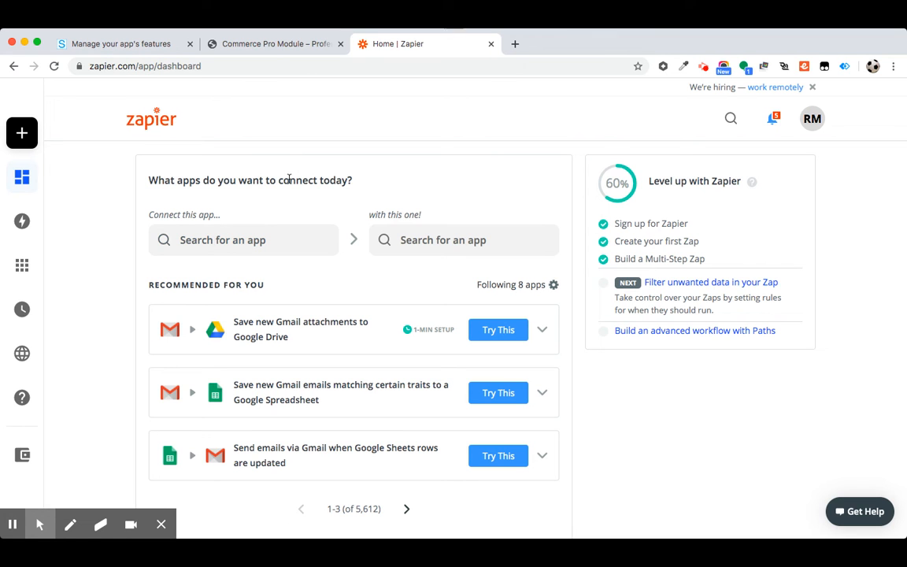
click(208, 247)
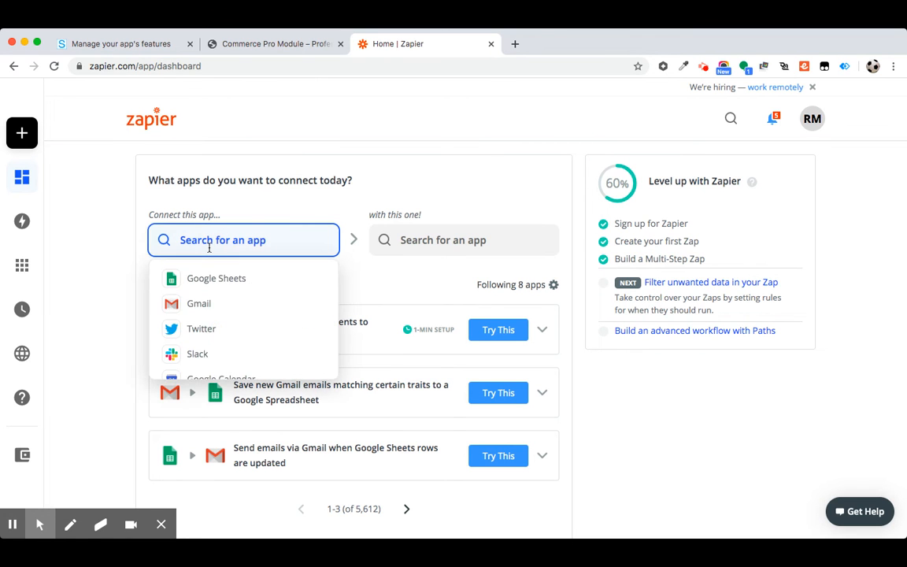
text(W)
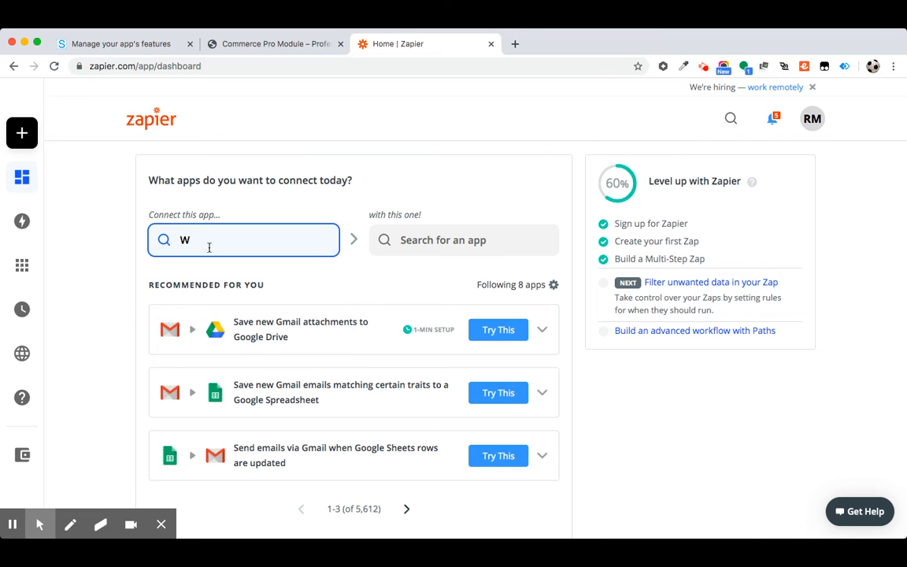
text(ebho)
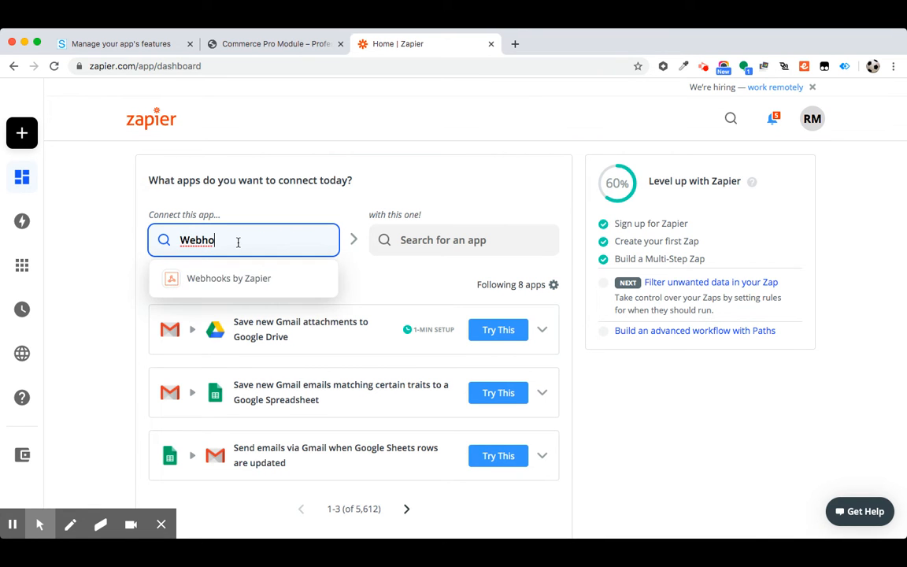
click(233, 279)
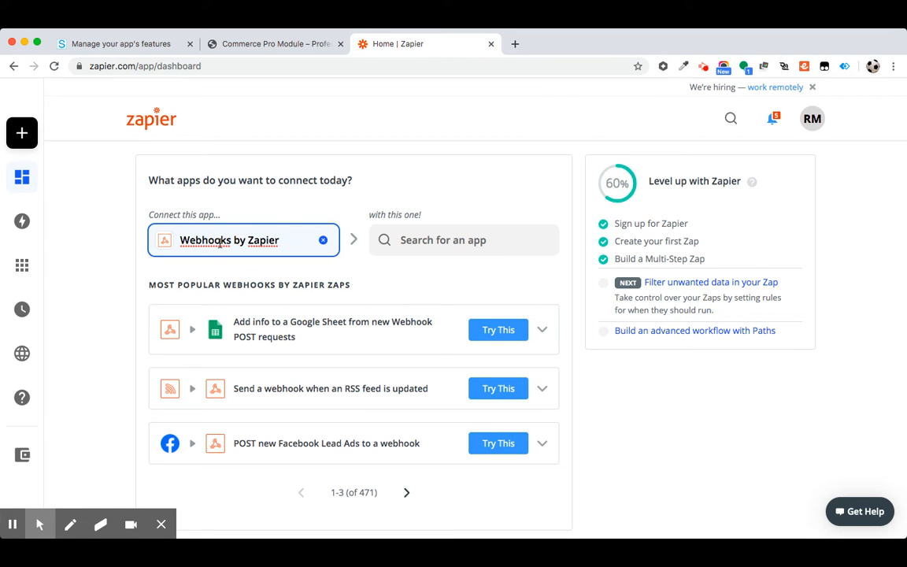
click(447, 235)
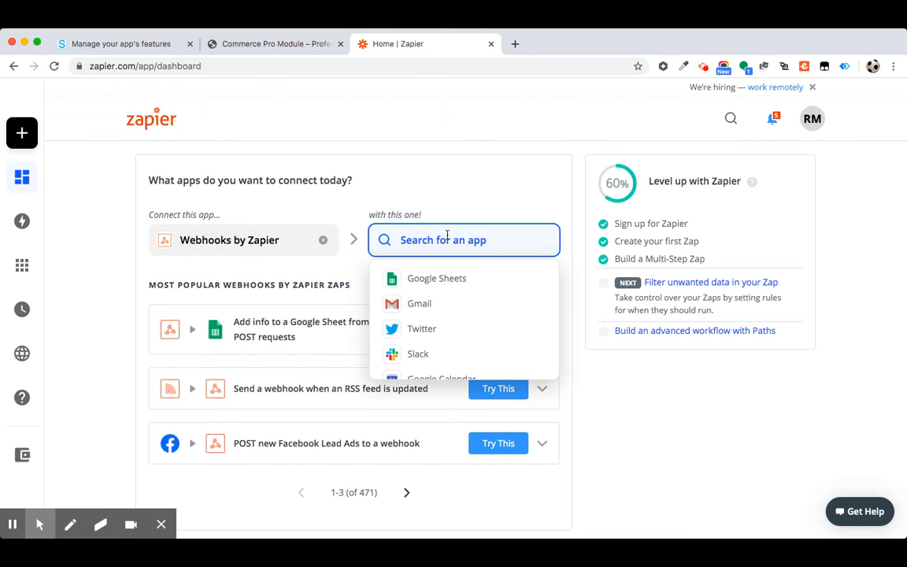
click(443, 279)
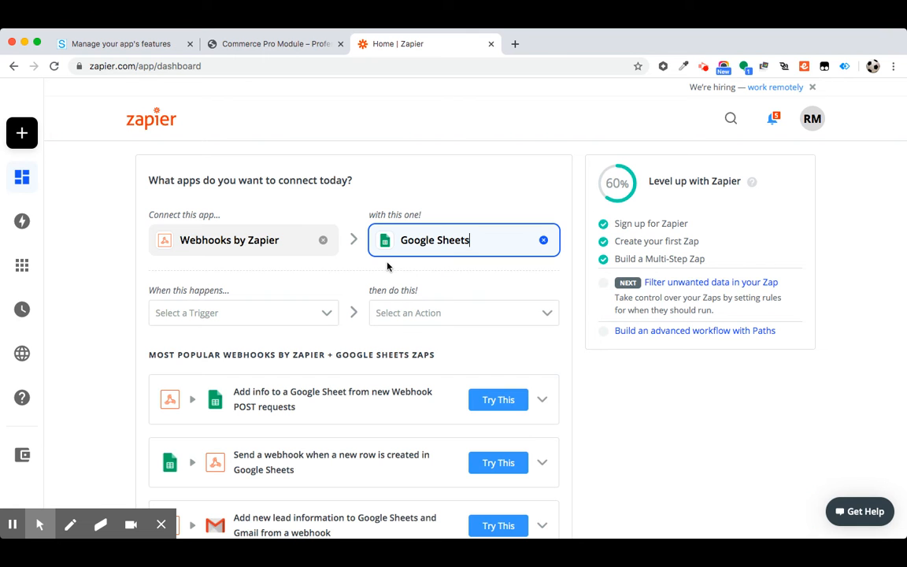
Set the trigger to Catch Hook and the action to Find or Create Row, and use the suggested Zap.
scroll(386, 260, down, 1)
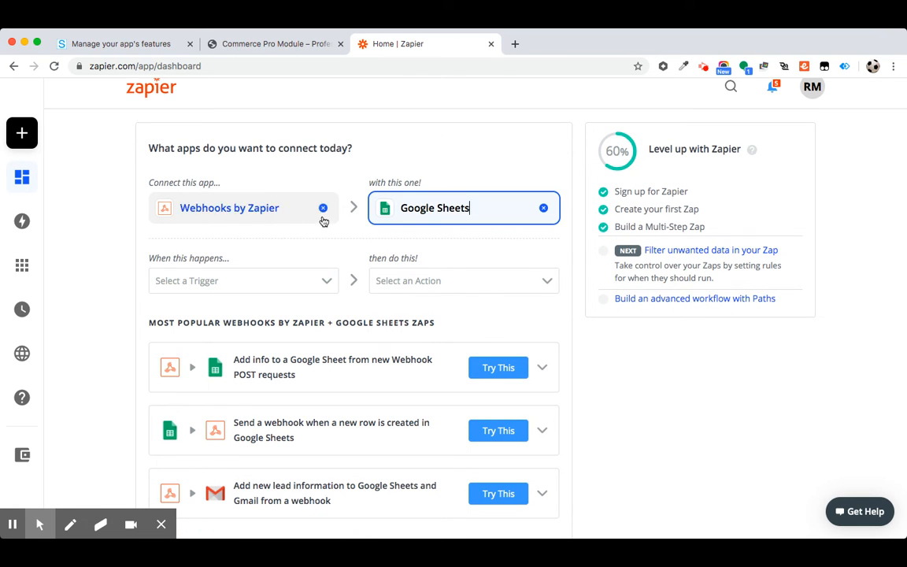
click(319, 281)
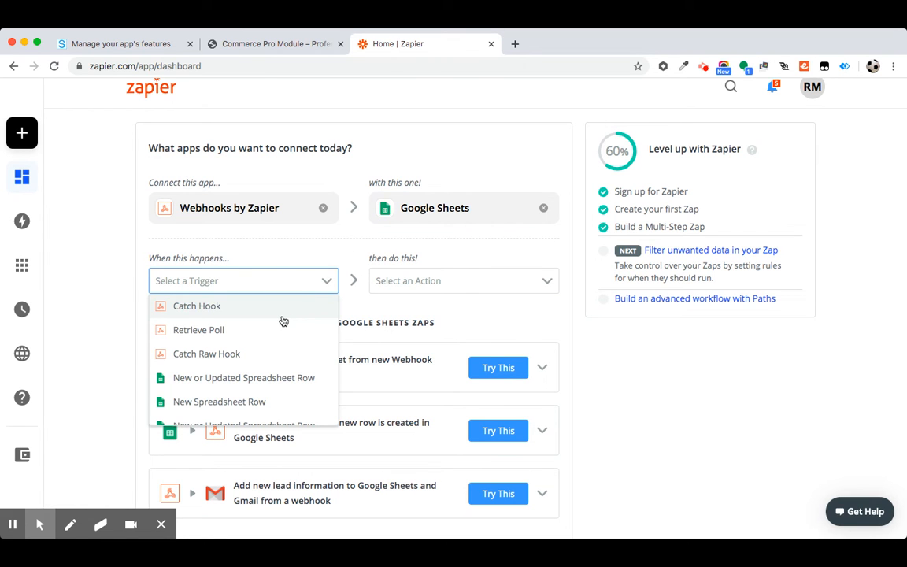
click(212, 305)
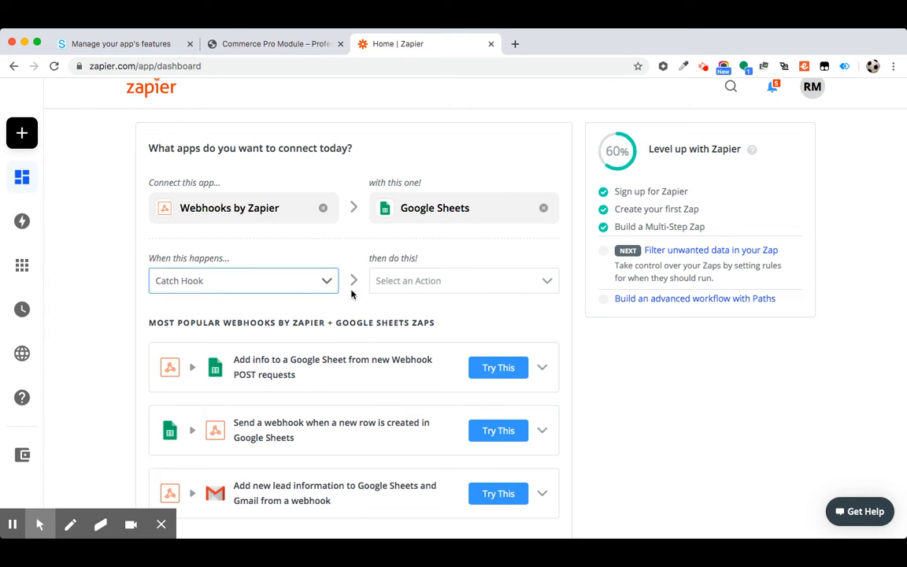
click(432, 282)
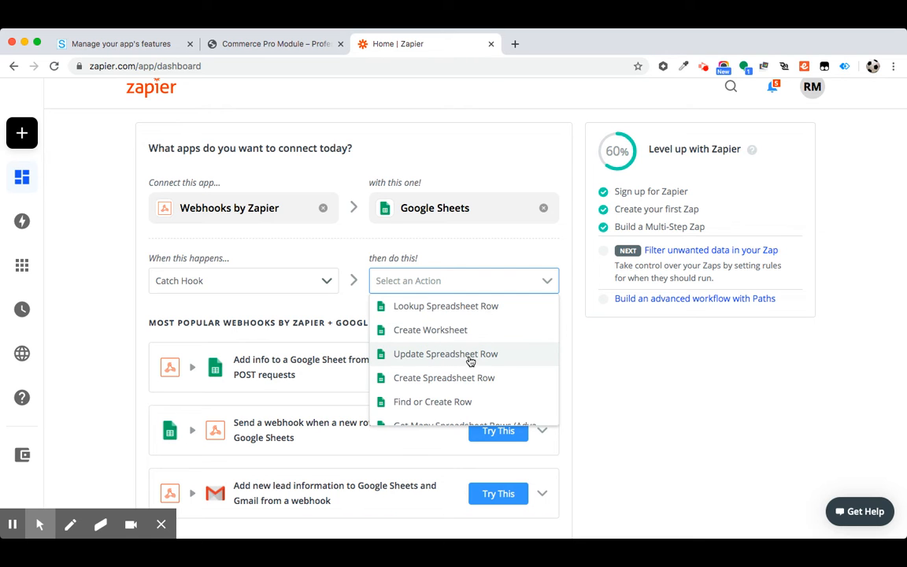
scroll(469, 360, down, 2)
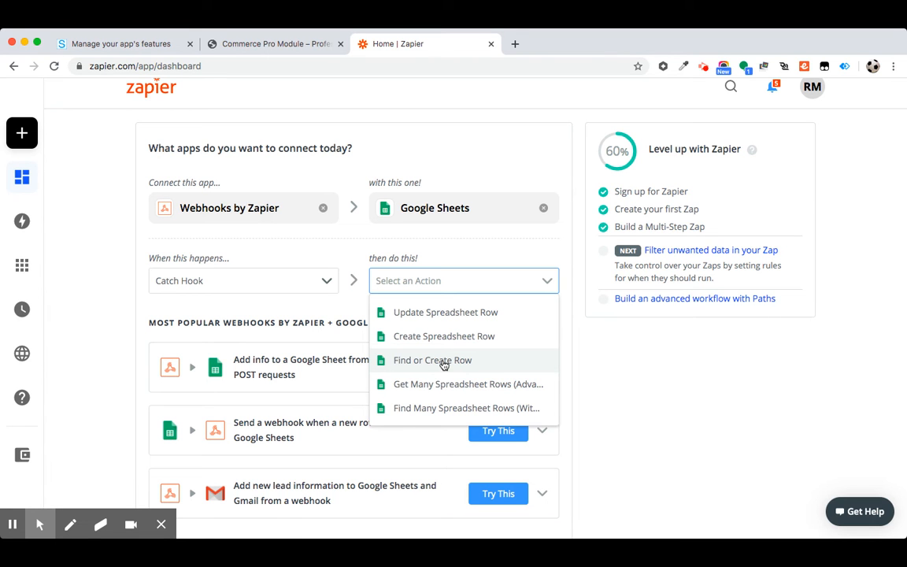
click(443, 365)
scroll(453, 317, up, 1)
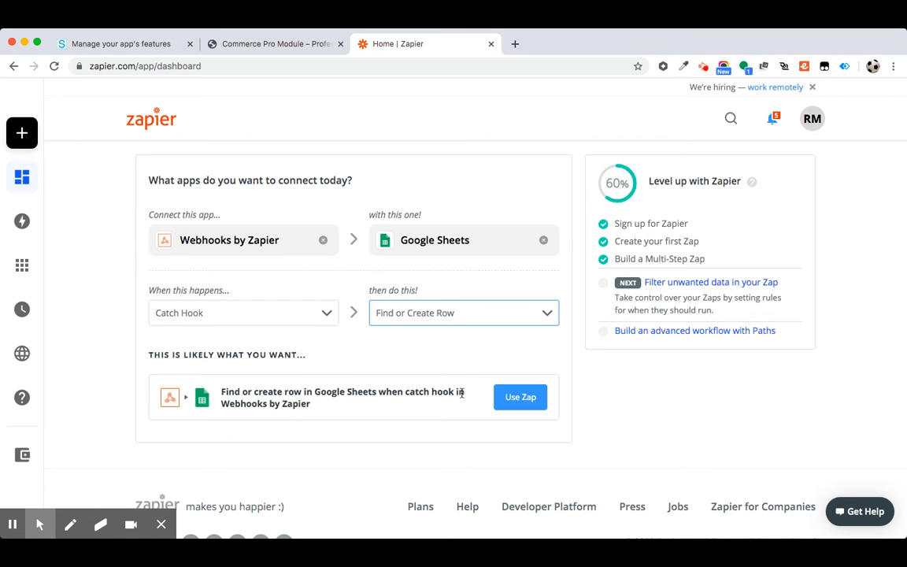
click(511, 398)
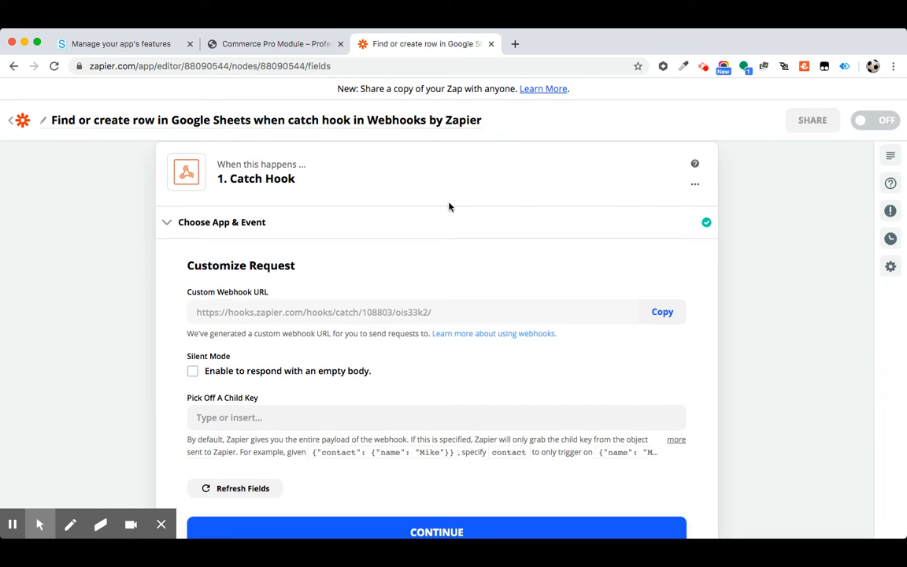
Copy the custom webhook URL from the Catch Hook trigger's request settings.
scroll(437, 224, down, 1)
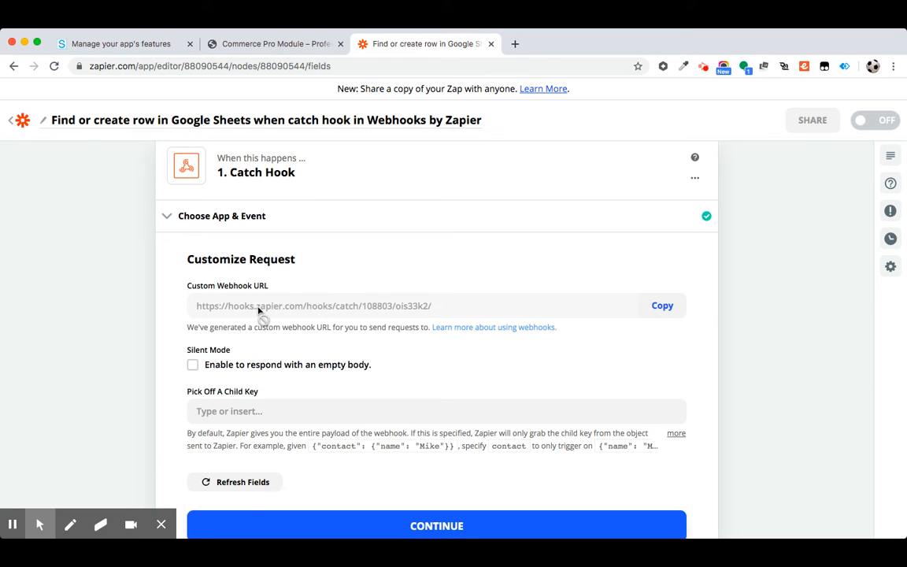
click(660, 306)
click(658, 308)
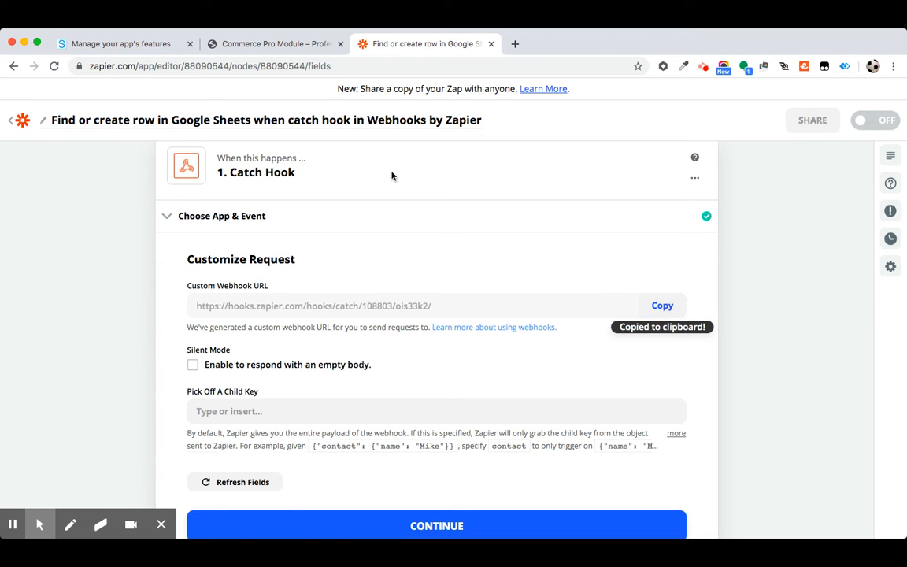
Switch to SiberianCMS and open the existing Commerce Pro webhook for editing in the WebHook module.
click(243, 46)
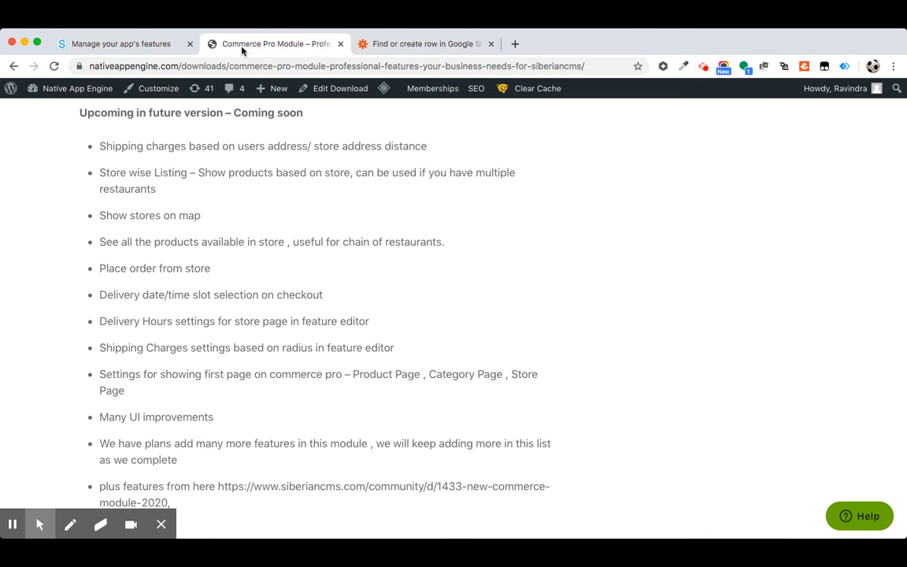
click(137, 39)
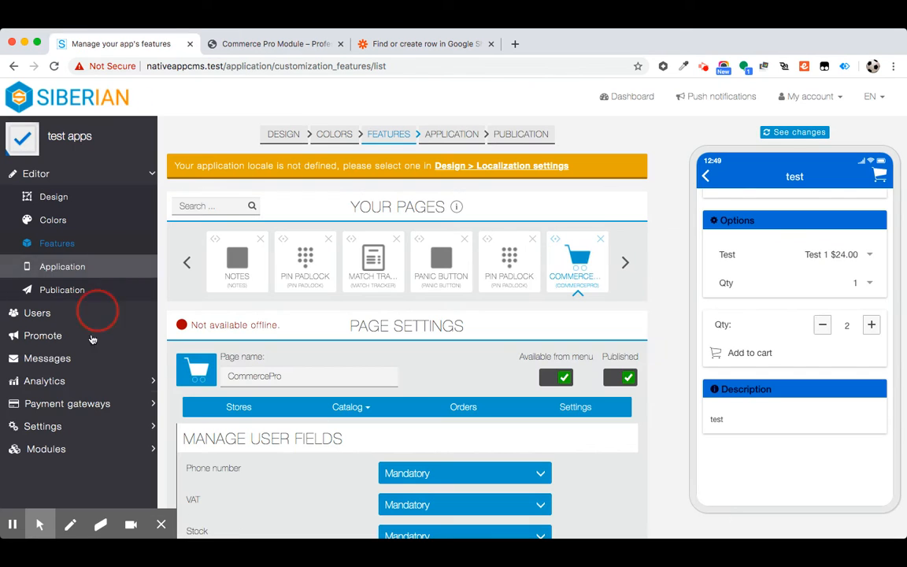
click(61, 449)
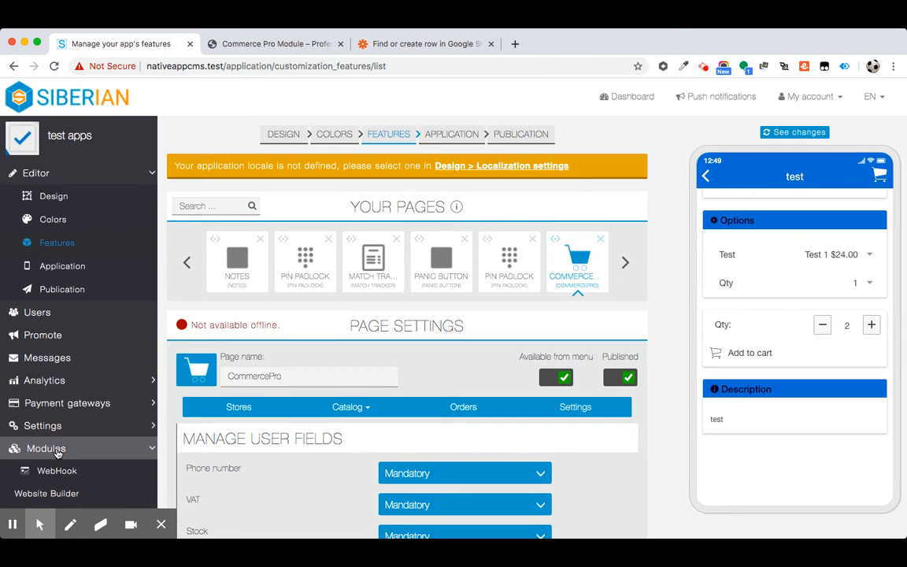
scroll(63, 413, down, 2)
click(63, 411)
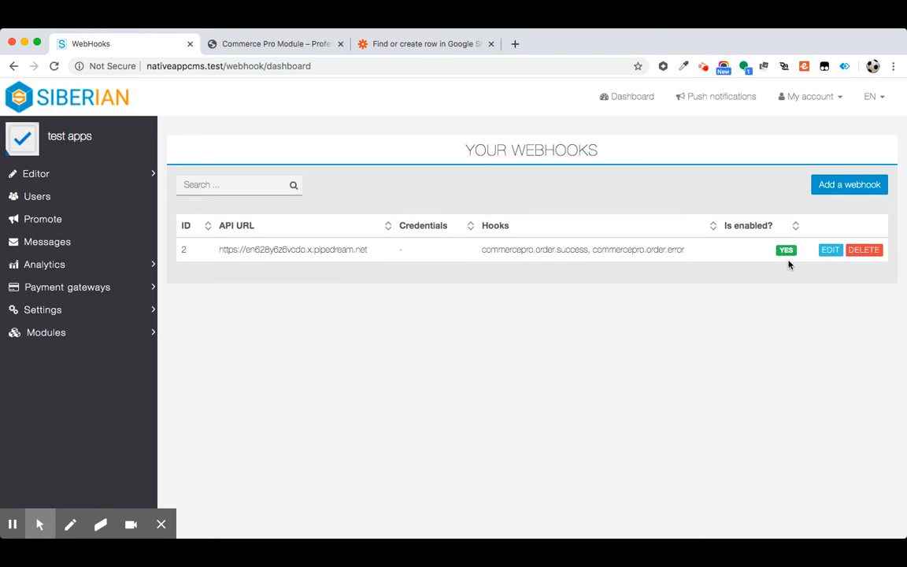
click(827, 253)
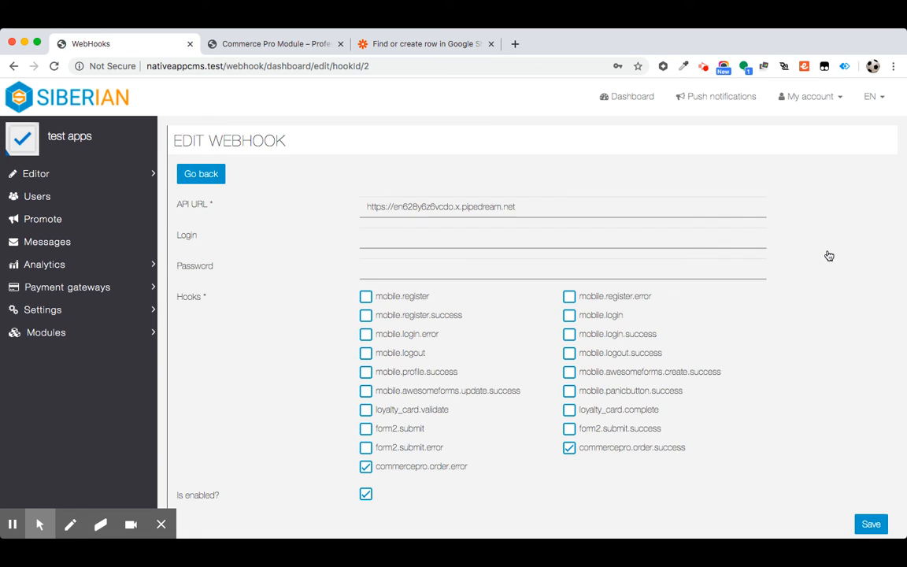
Replace the webhook's API URL with the custom webhook URL copied from Zapier.
double_click(519, 207)
key(super+a)
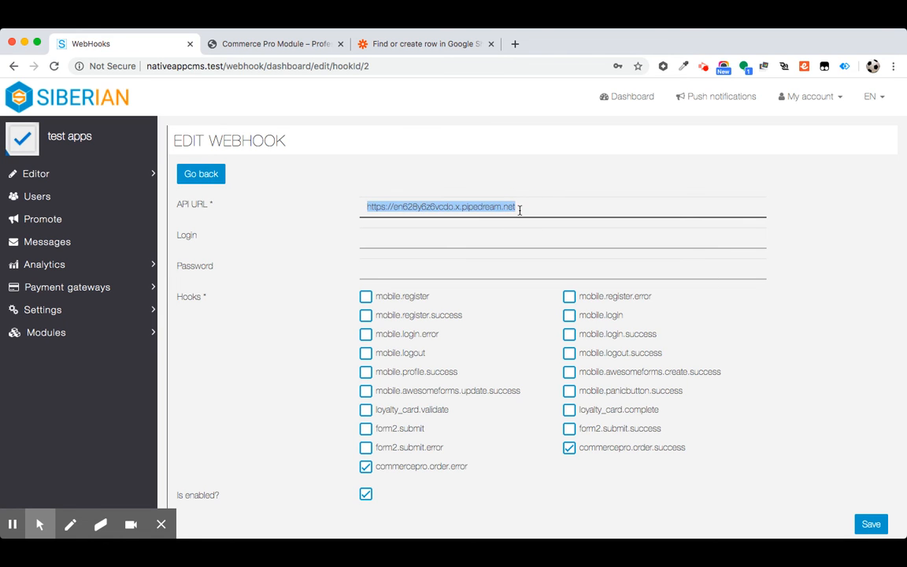
key(super+v)
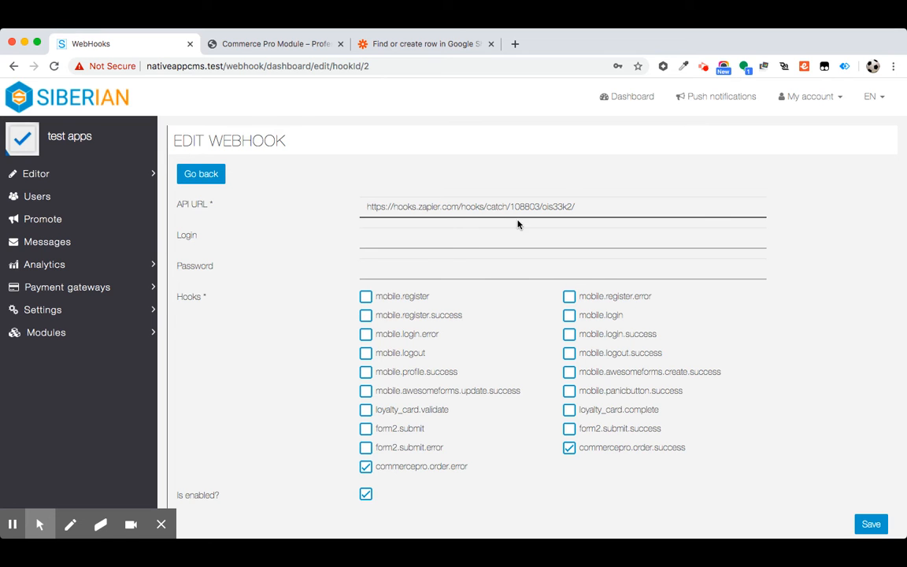
Disable the commercepro.order.error hook, save the webhook, and return to the webhook list.
scroll(450, 229, down, 2)
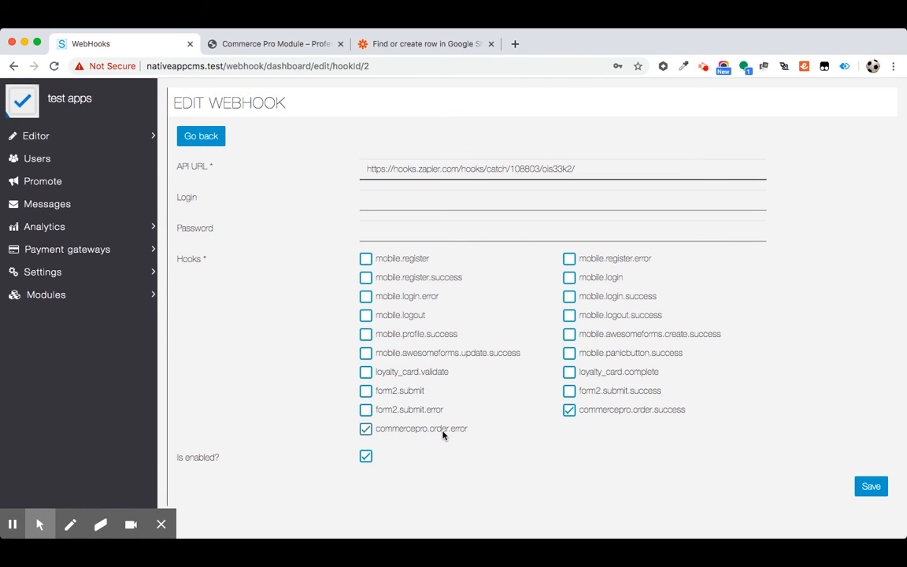
click(366, 428)
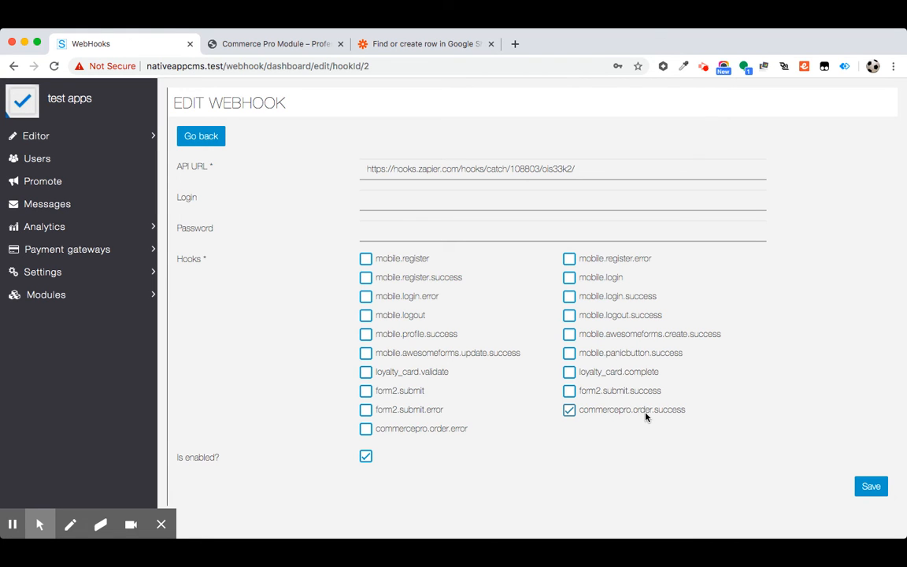
click(569, 170)
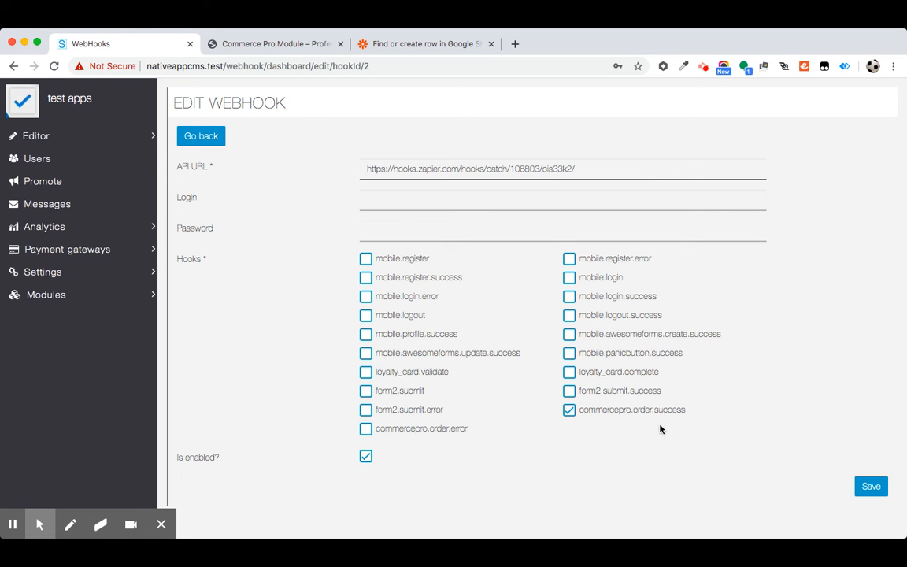
click(868, 487)
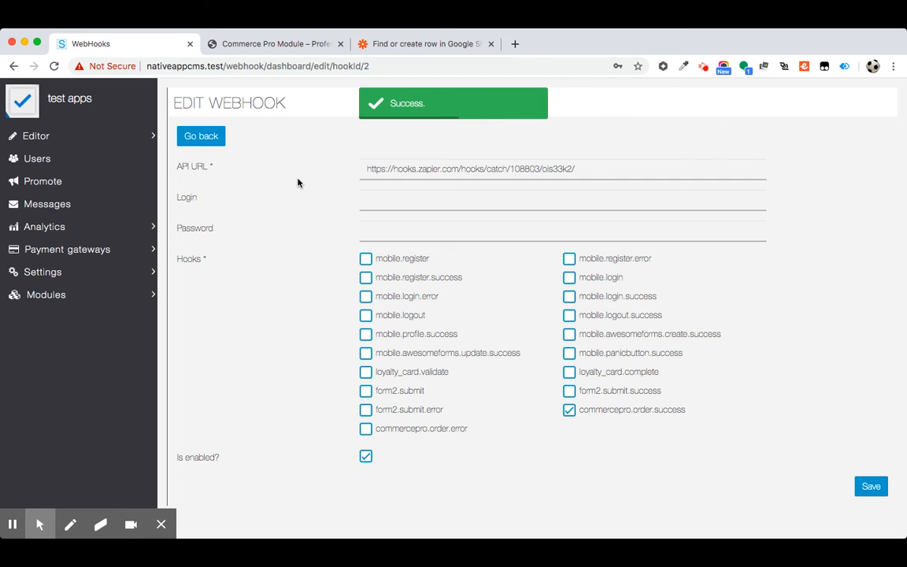
click(199, 139)
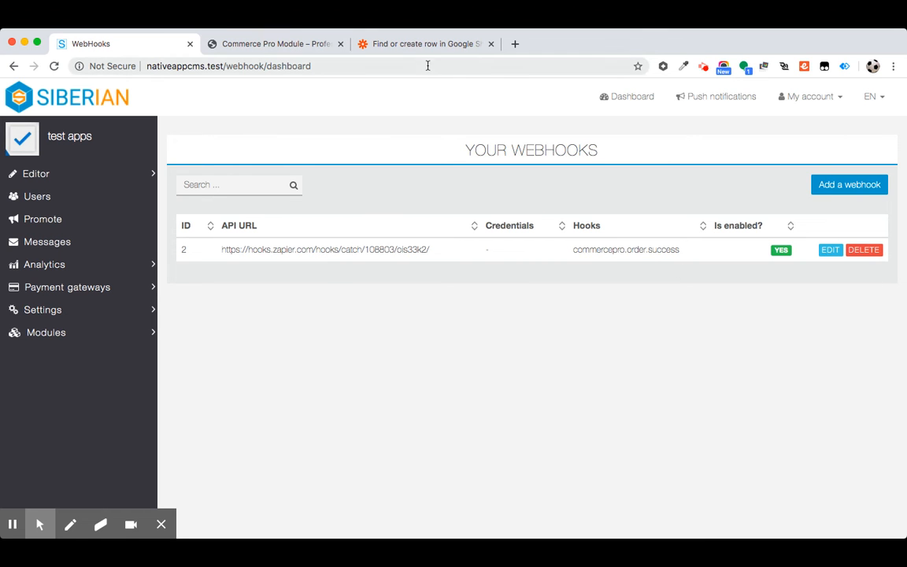
click(367, 41)
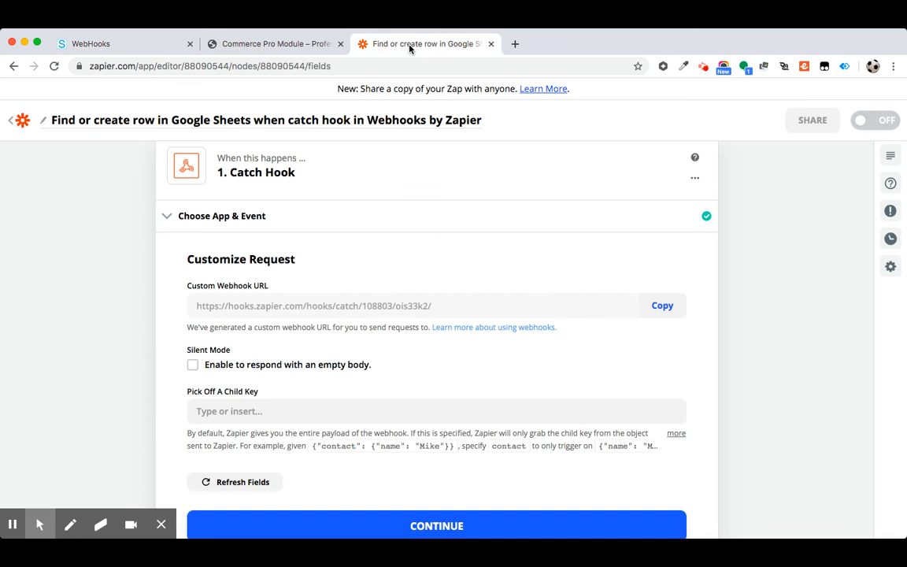
scroll(351, 303, down, 1)
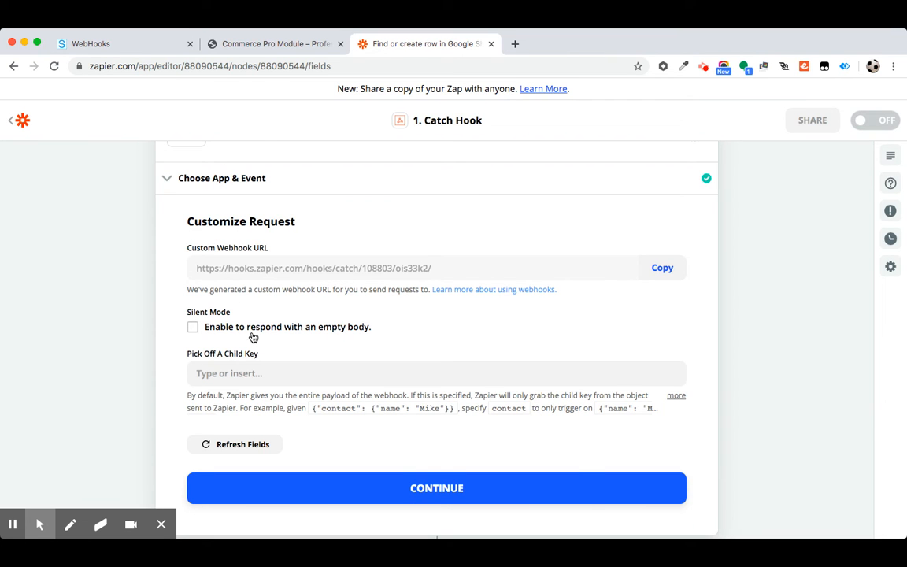
scroll(253, 334, down, 2)
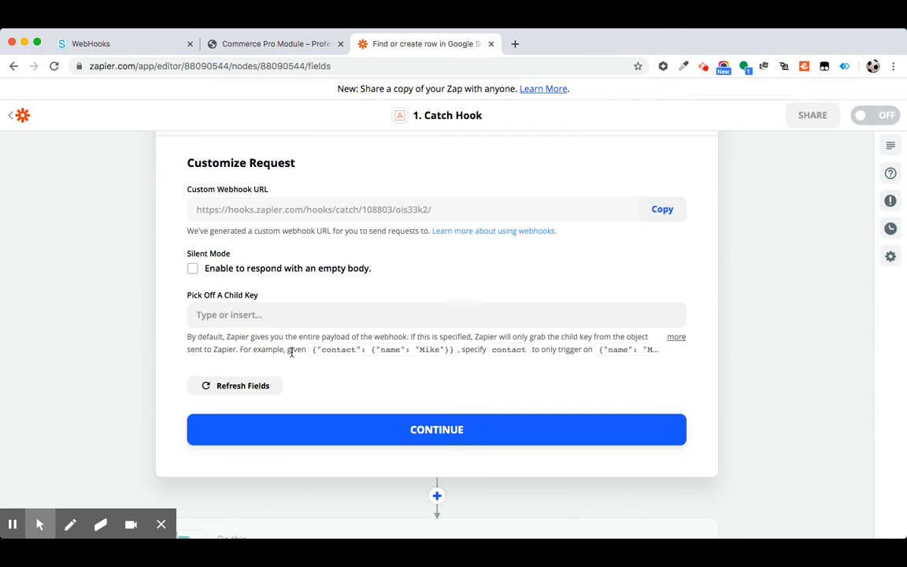
scroll(285, 349, down, 1)
scroll(291, 353, up, 4)
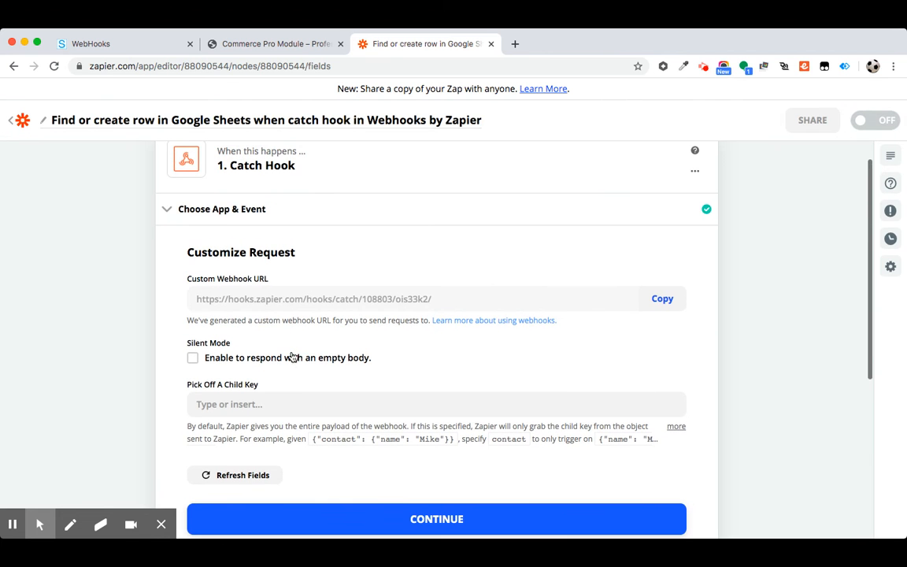
click(256, 45)
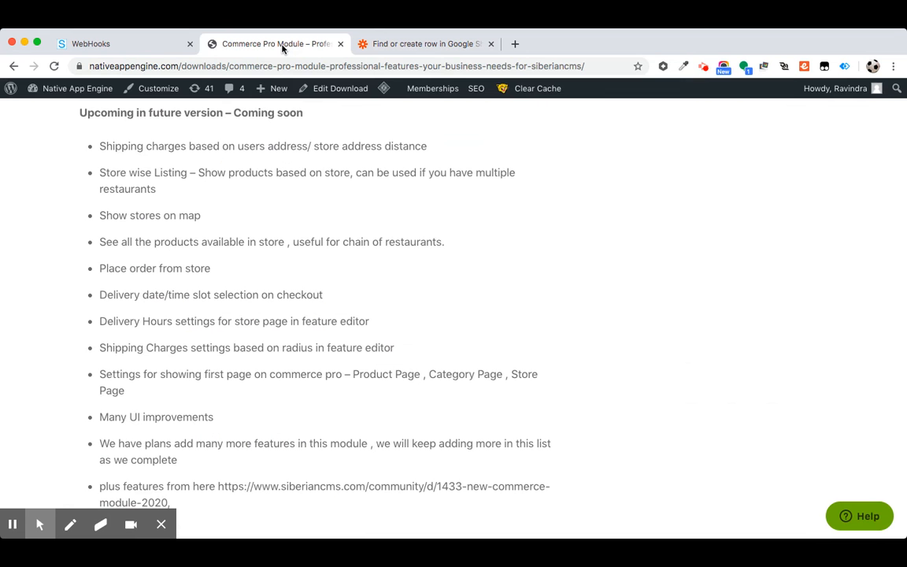
Switch to SiberianCMS, open the app's Features page, and launch the CommercePro feature in the phone preview.
click(156, 52)
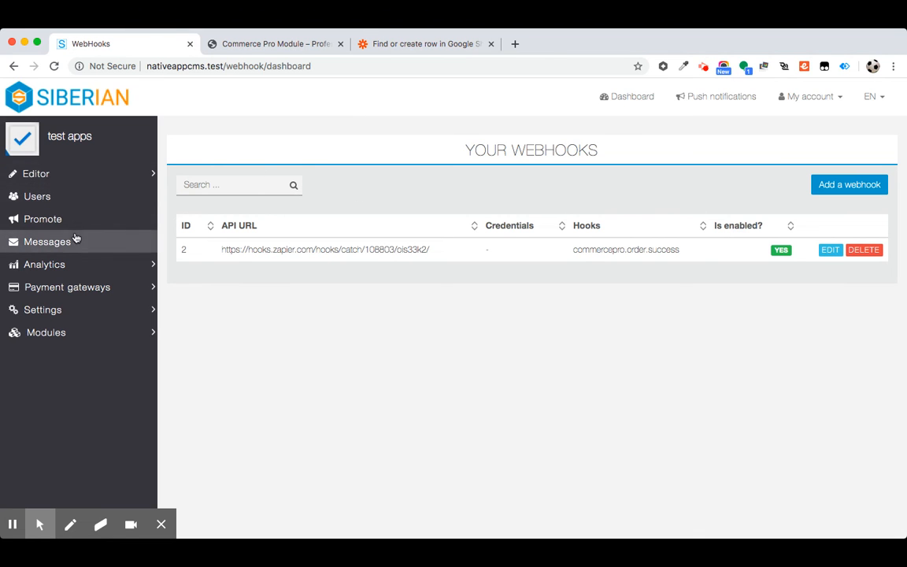
click(55, 174)
click(55, 243)
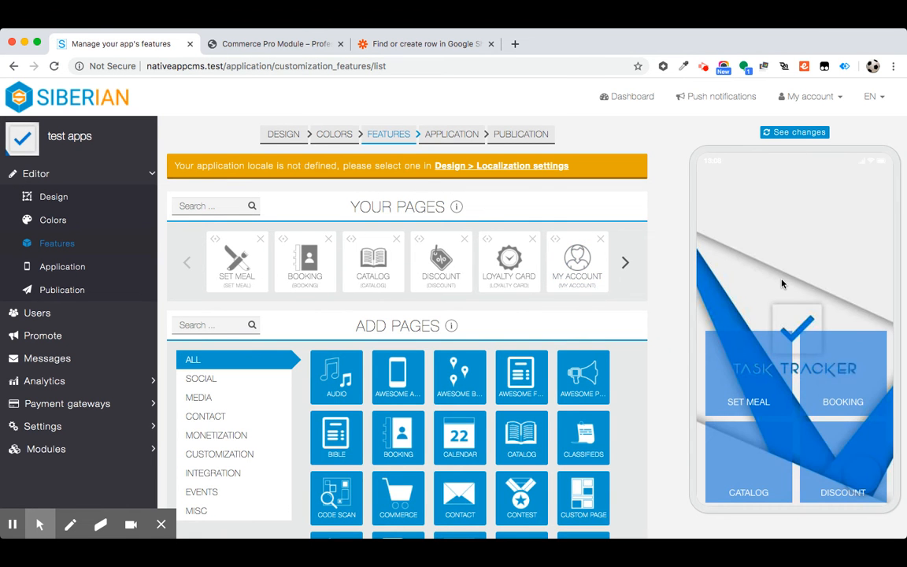
scroll(823, 375, down, 5)
scroll(823, 374, down, 8)
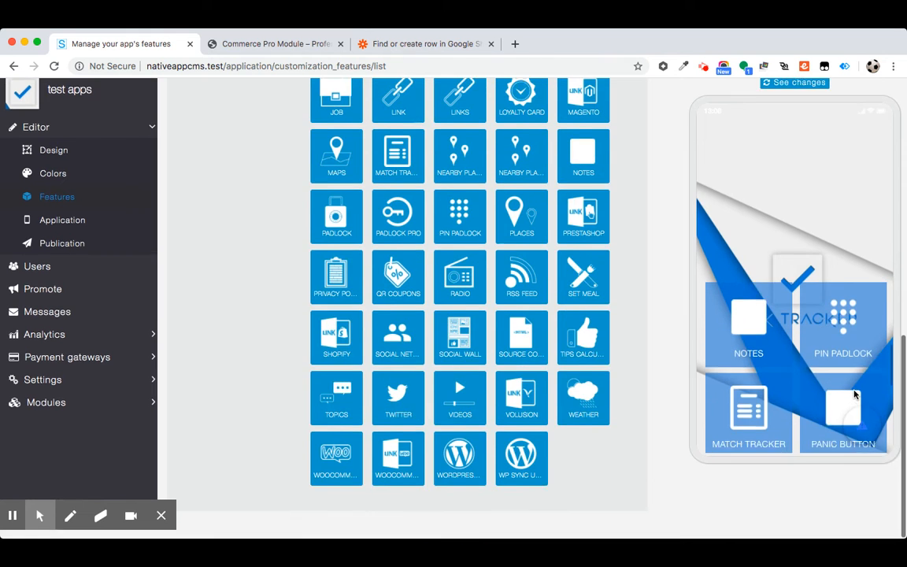
scroll(848, 409, down, 3)
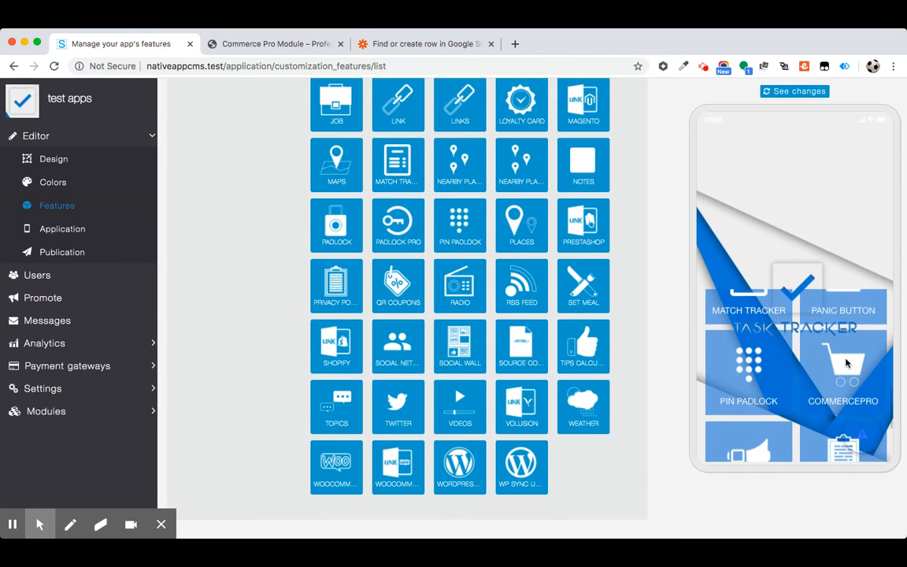
click(846, 363)
Open the test product from the Test category in the app preview and add it to the cart.
click(754, 242)
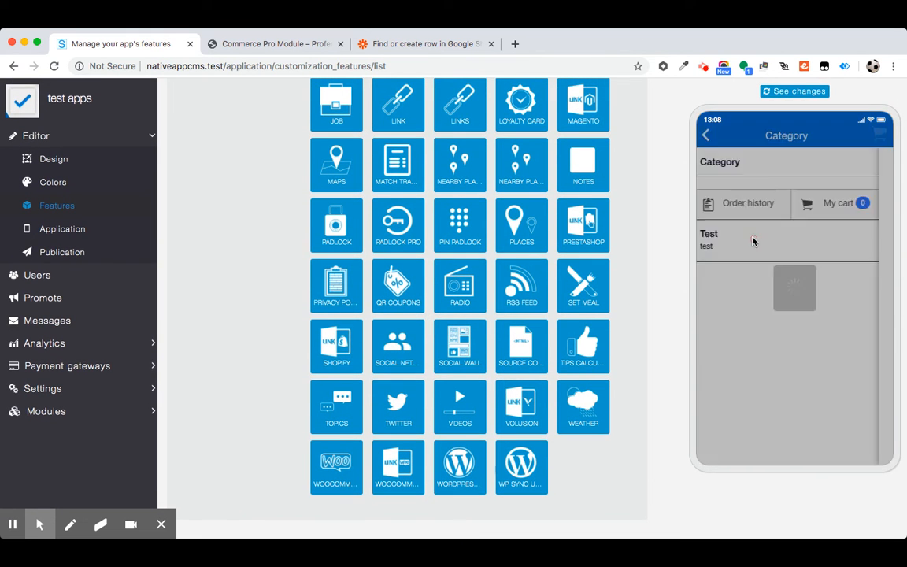
click(760, 222)
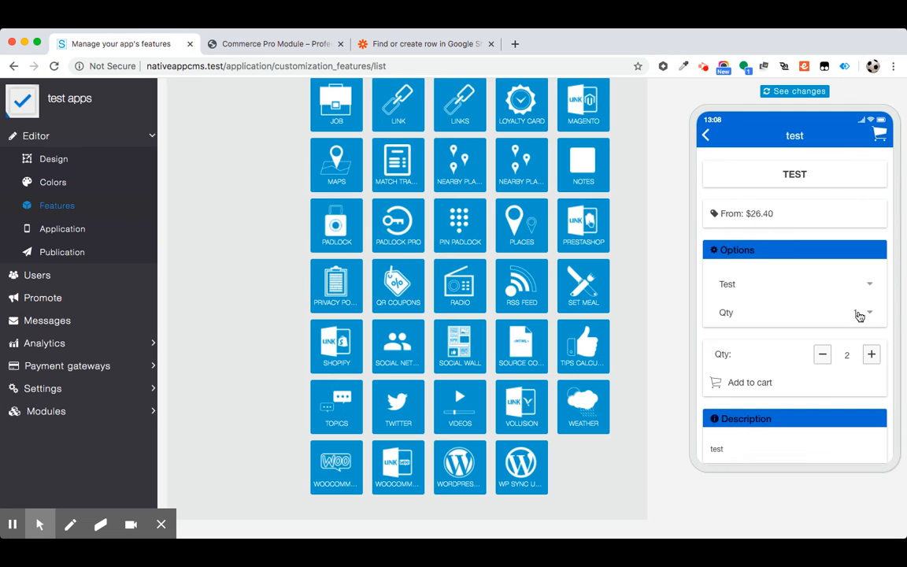
click(856, 304)
click(756, 383)
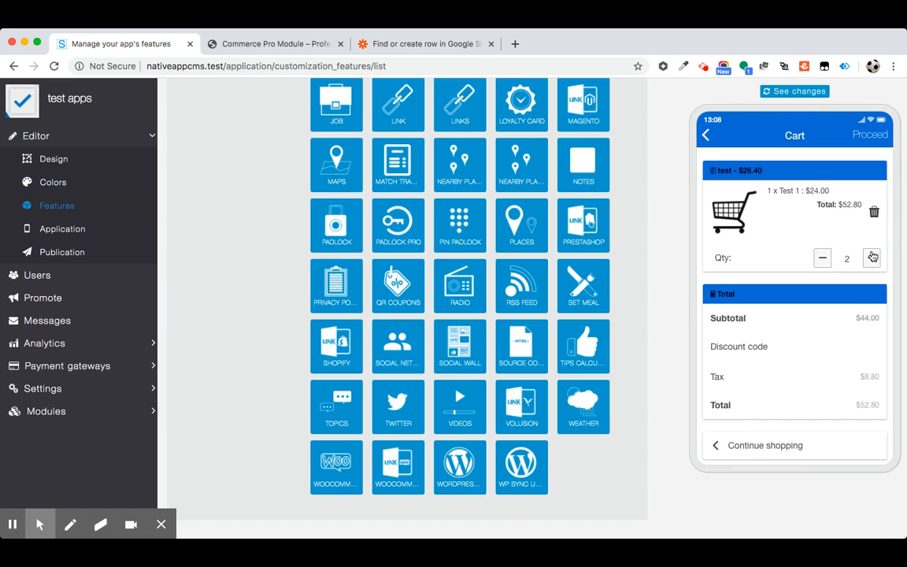
Check out the cart with In store delivery and Cash payment, and validate the order.
click(869, 134)
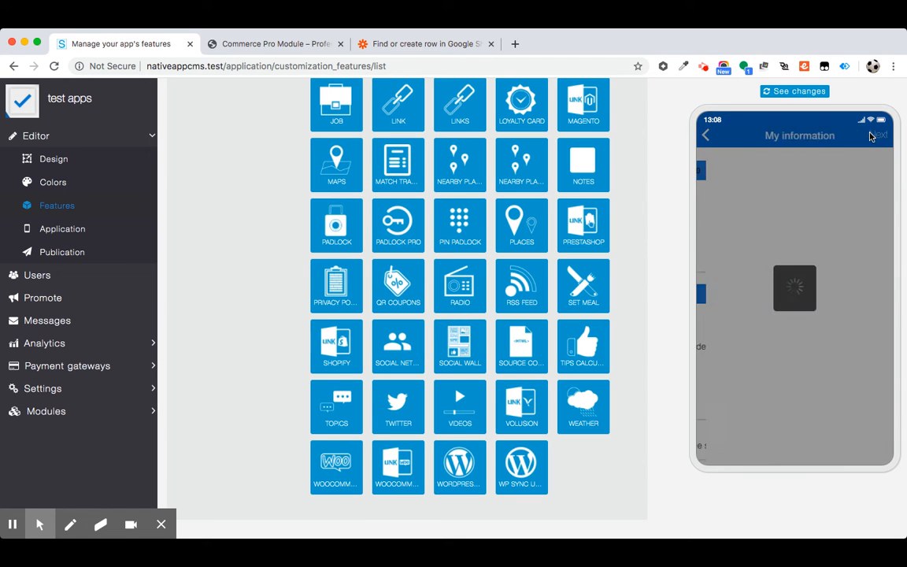
click(872, 135)
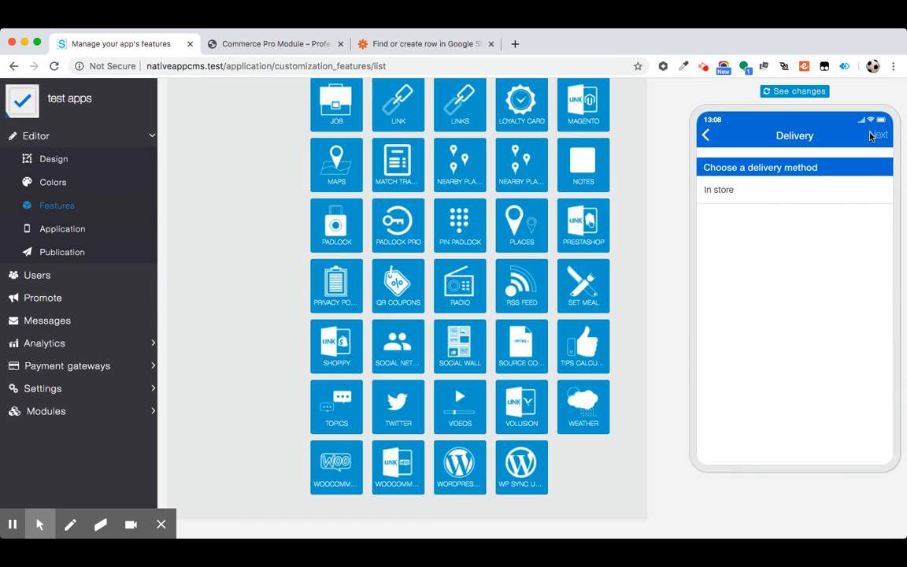
click(794, 189)
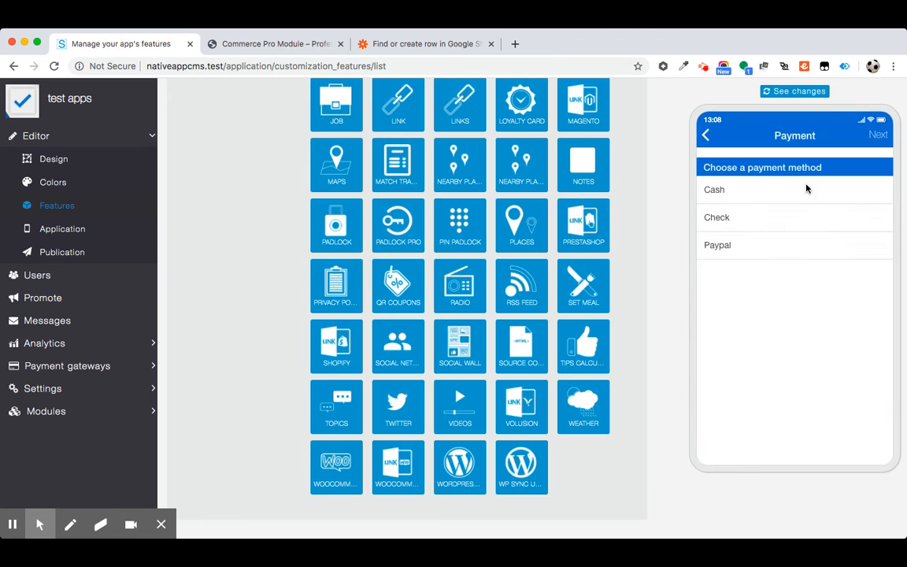
click(783, 193)
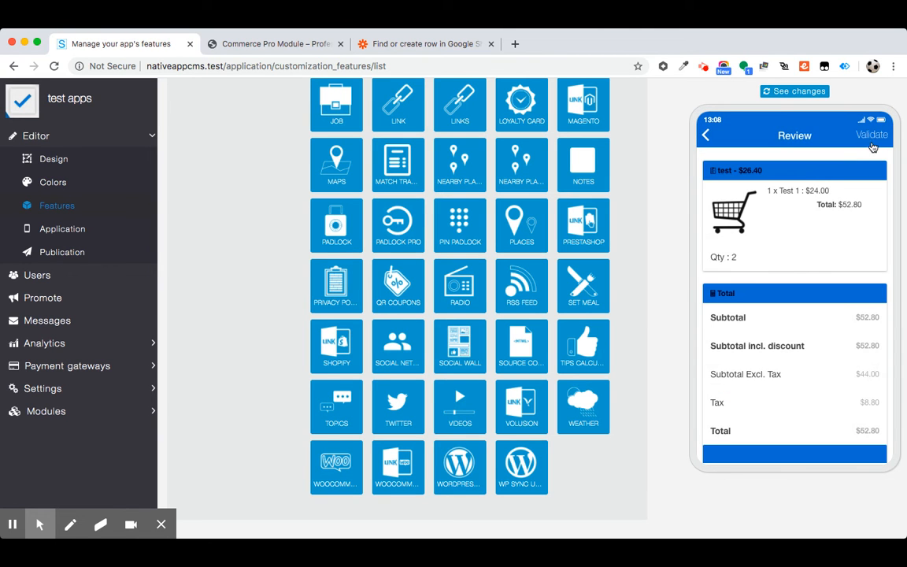
click(874, 136)
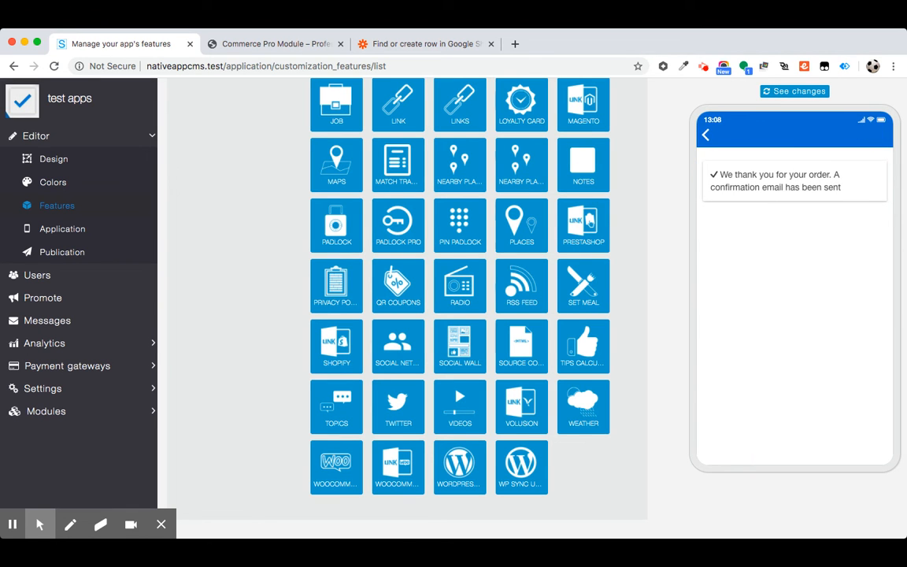
Switch to Zapier and refresh the fields in the Catch Hook trigger's request settings.
click(425, 45)
scroll(337, 317, down, 2)
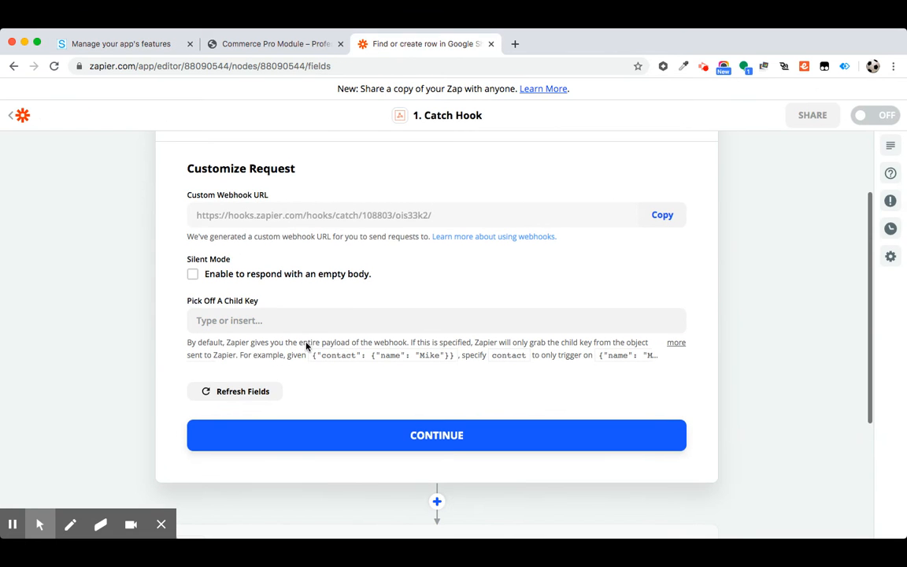
click(237, 393)
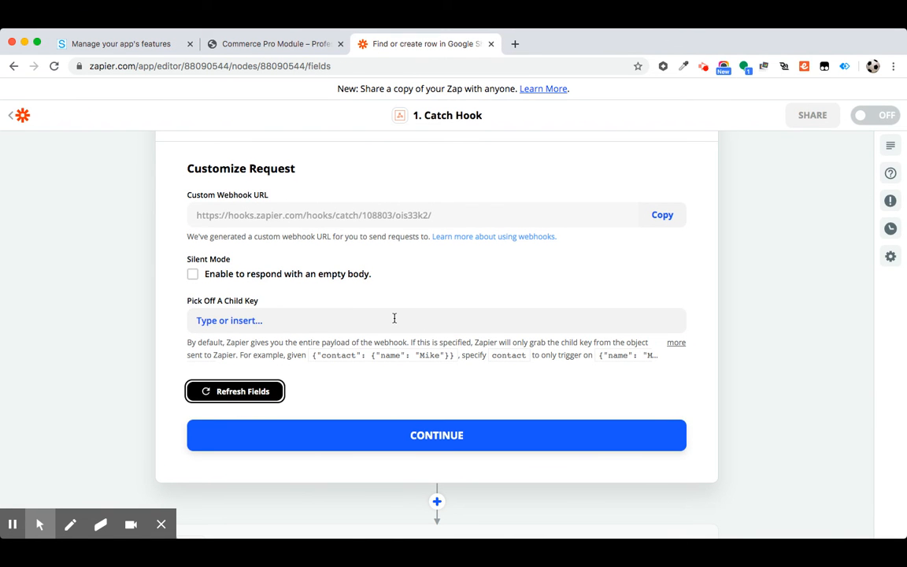
scroll(320, 315, up, 1)
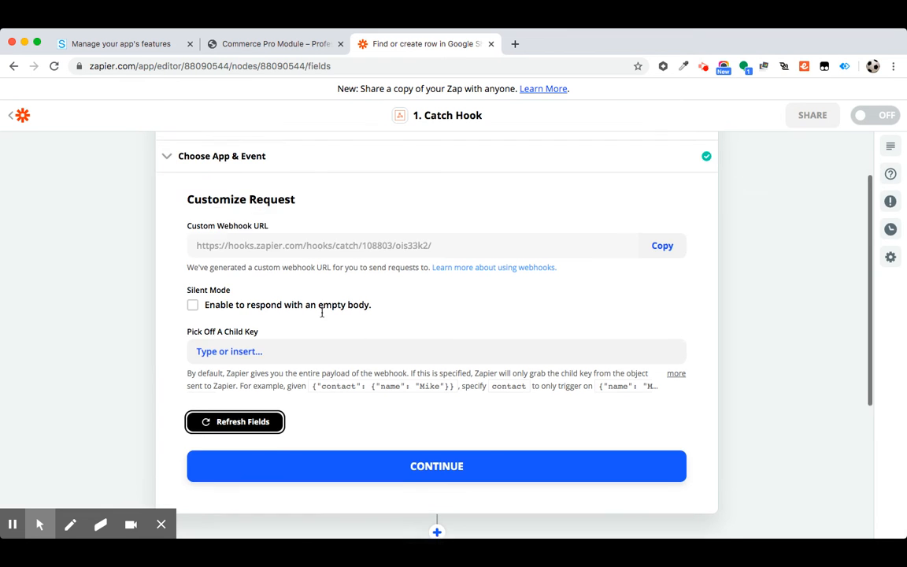
scroll(319, 363, down, 1)
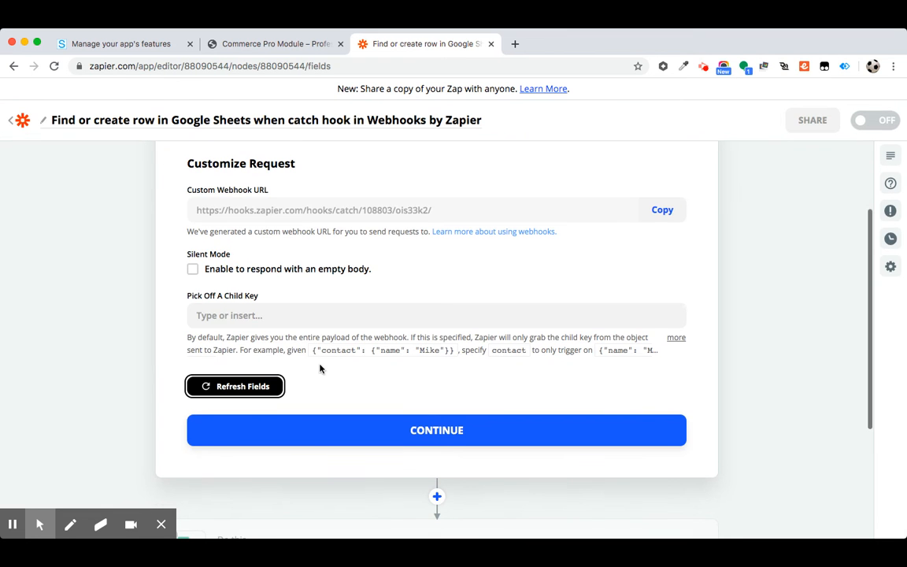
click(224, 314)
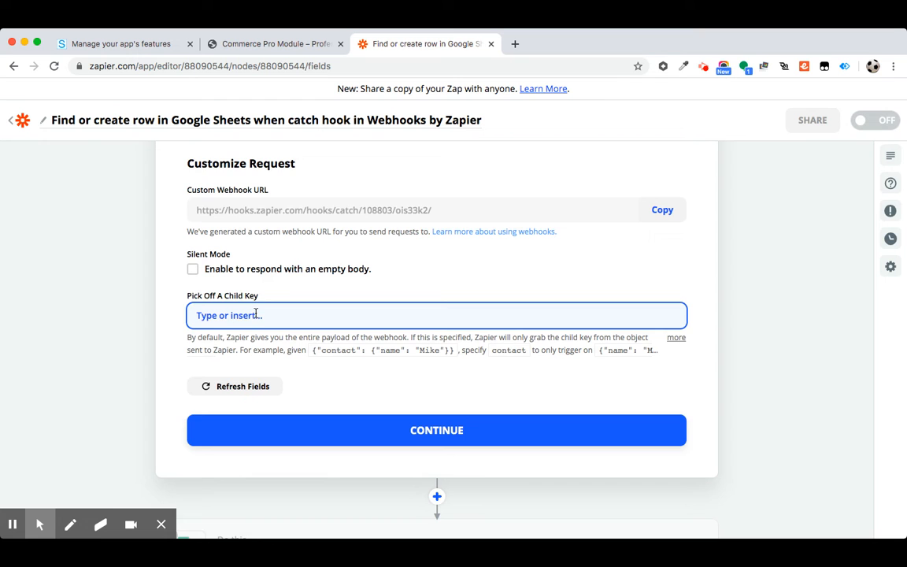
scroll(268, 291, down, 1)
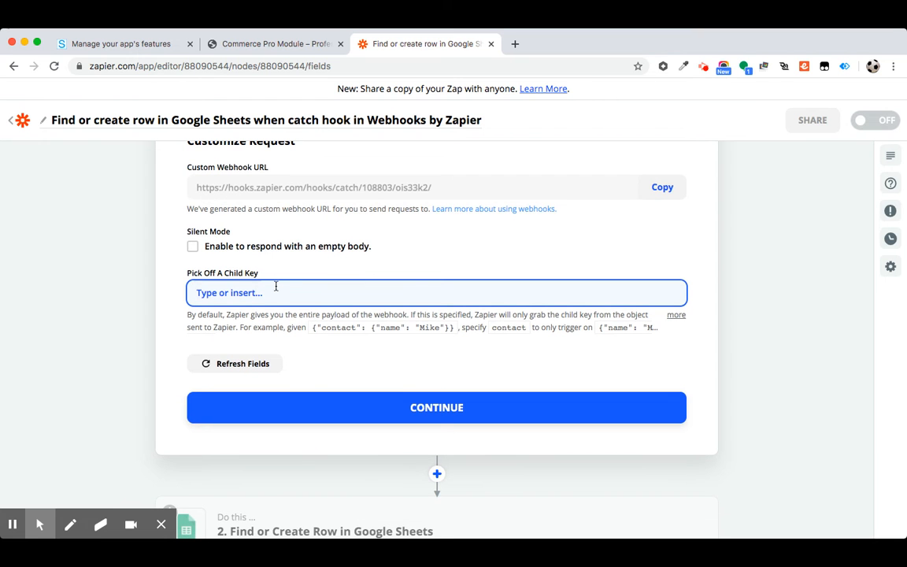
text(or)
key(BackSpace)
scroll(196, 289, up, 1)
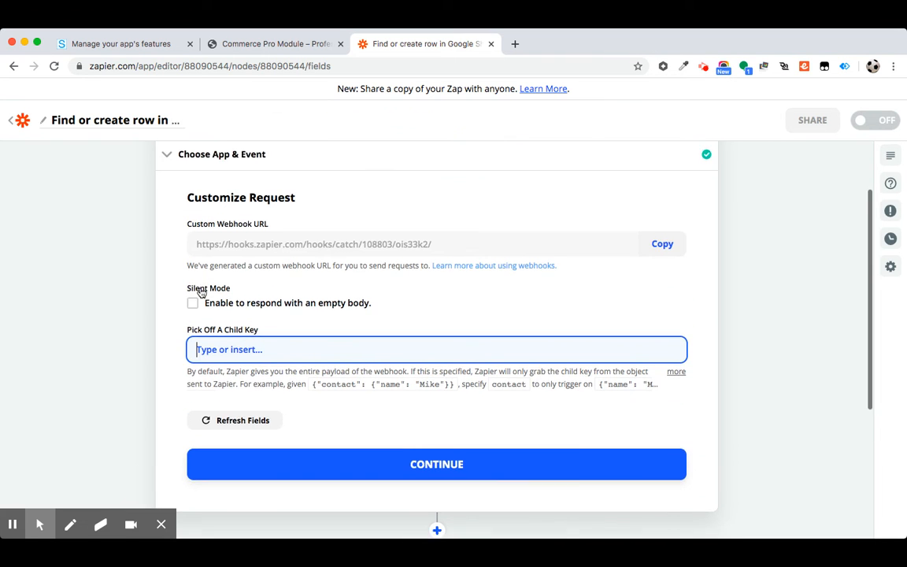
Accept the Catch Hook request settings with no child key and test the trigger.
click(425, 412)
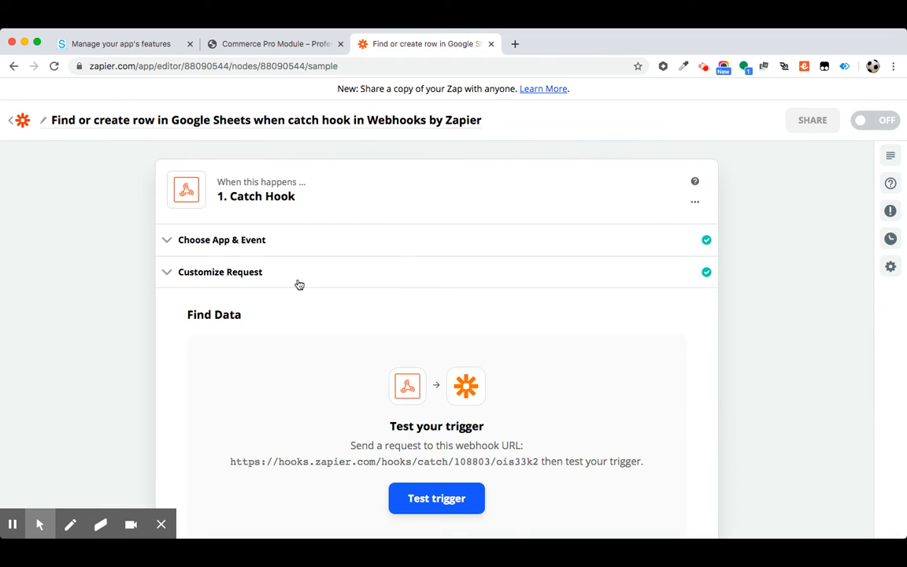
scroll(273, 327, down, 2)
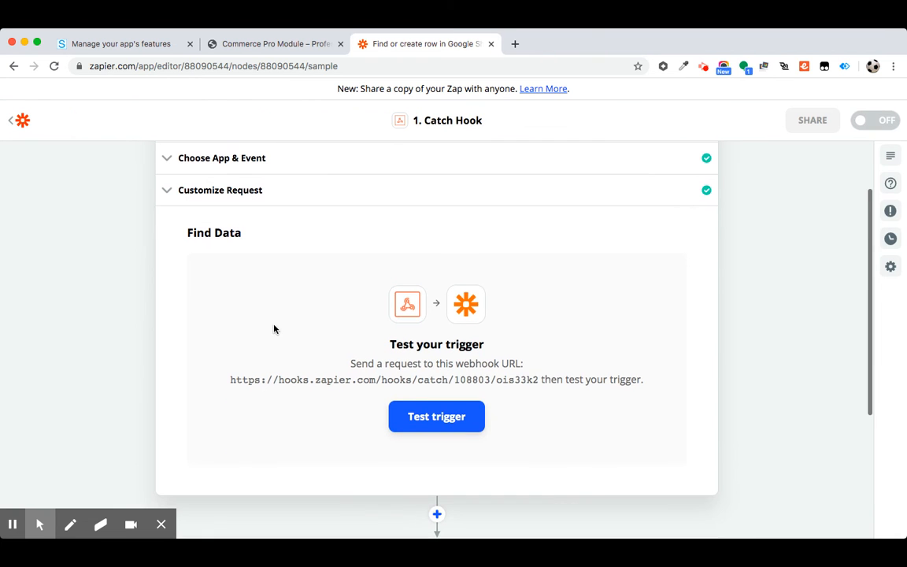
click(431, 418)
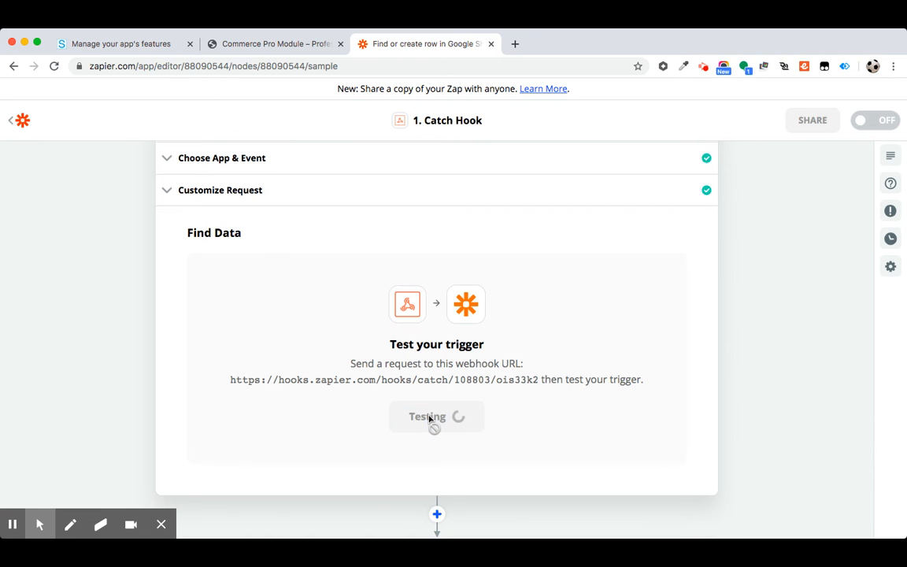
Examine the order, cart, line item, customer and hook type fields in Request A's payload.
scroll(382, 384, down, 3)
scroll(382, 385, up, 3)
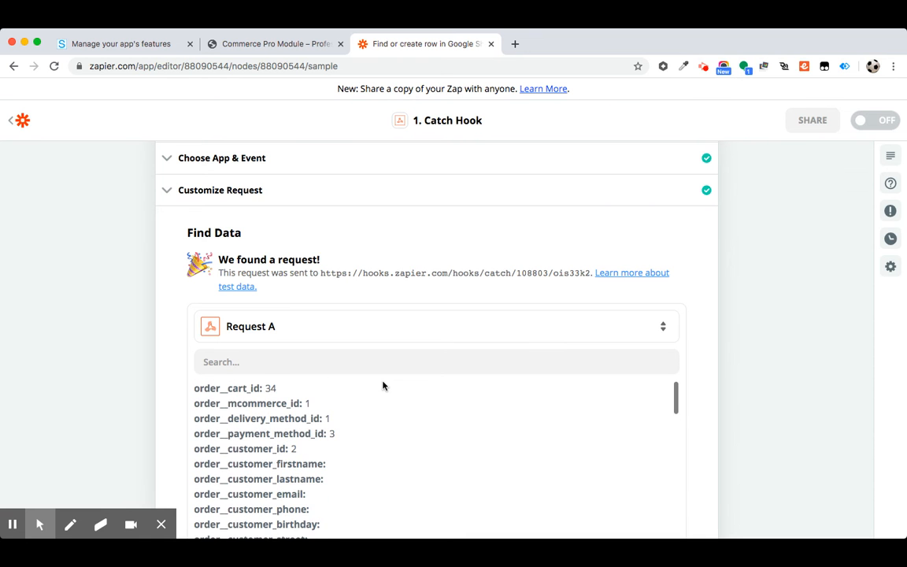
scroll(187, 355, down, 3)
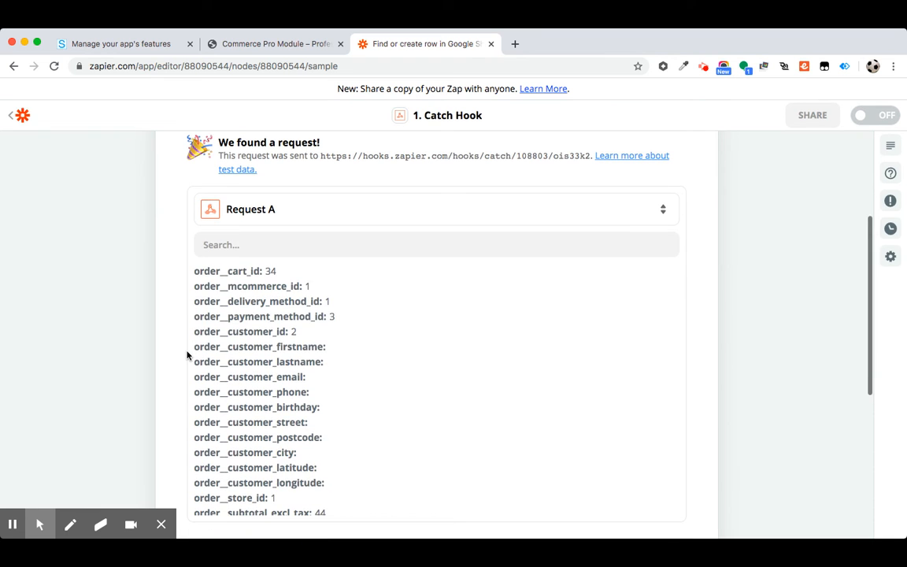
scroll(209, 317, down, 1)
scroll(209, 317, up, 1)
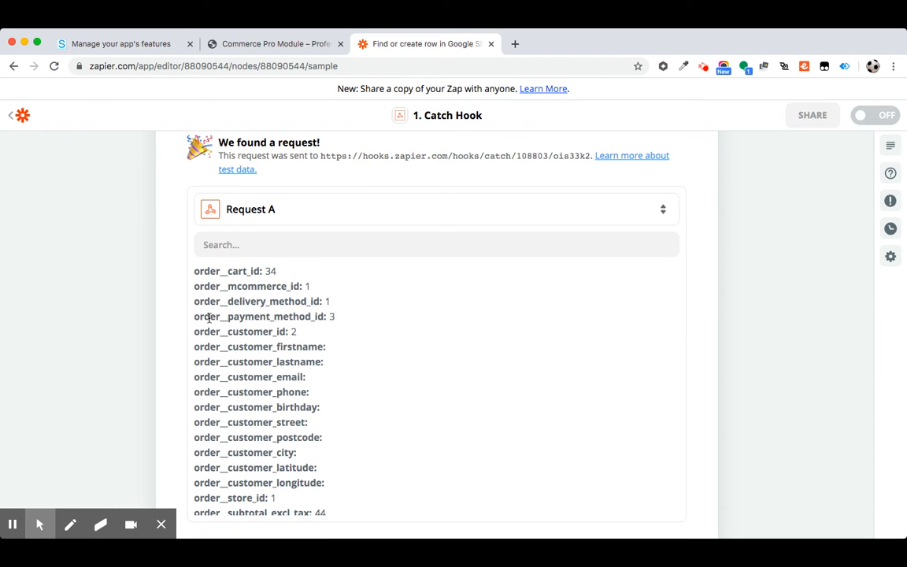
scroll(209, 317, down, 10)
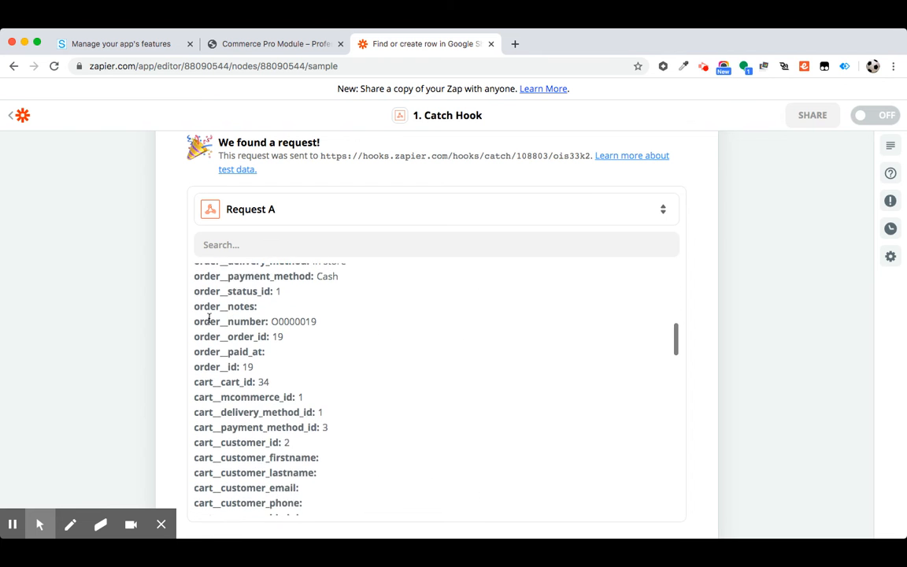
scroll(208, 317, down, 8)
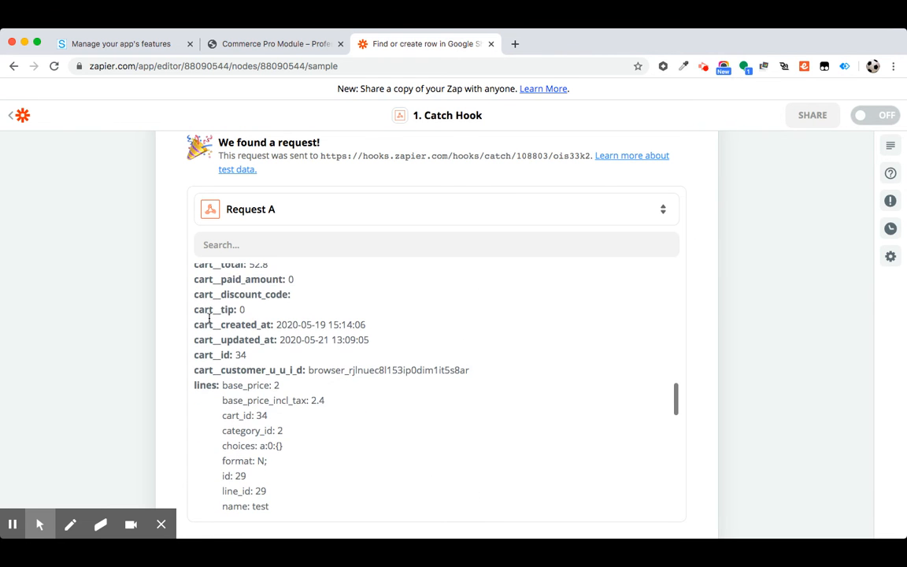
scroll(224, 381, down, 10)
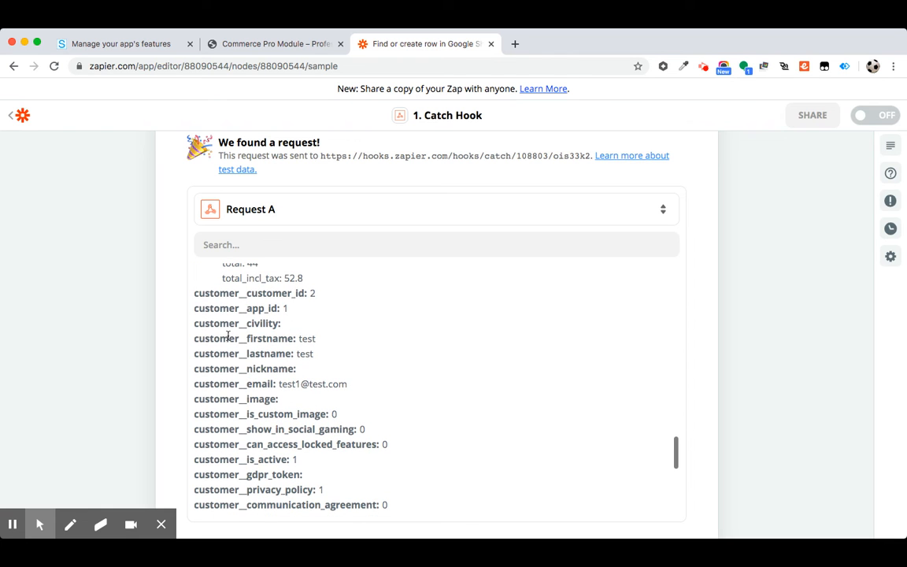
scroll(271, 396, down, 5)
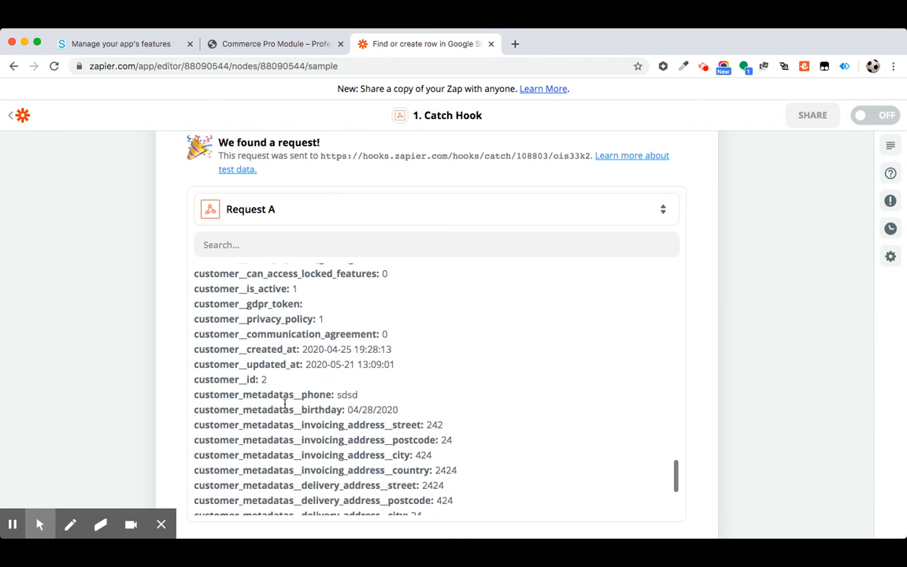
scroll(267, 422, down, 6)
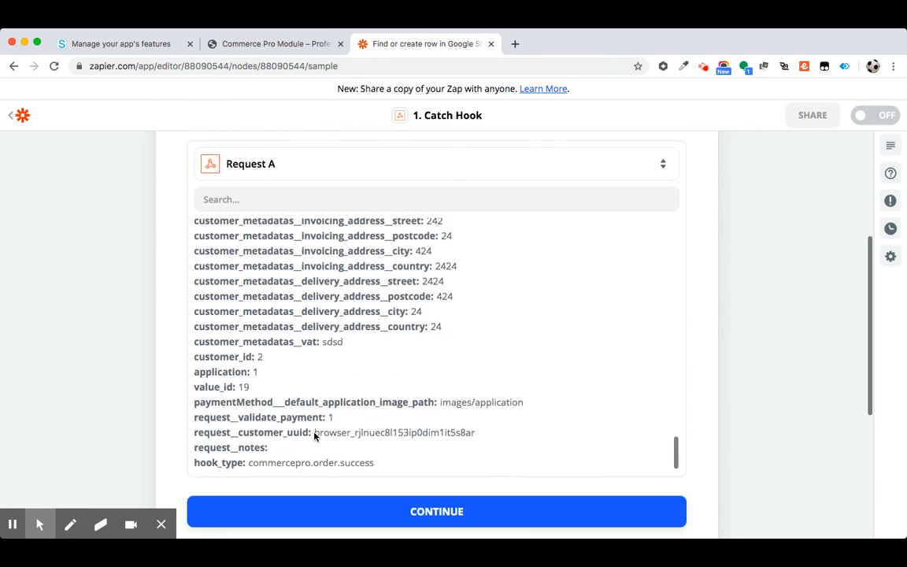
Look back over the customer details and cart totals in Request A's payload.
scroll(311, 432, up, 5)
scroll(301, 474, up, 5)
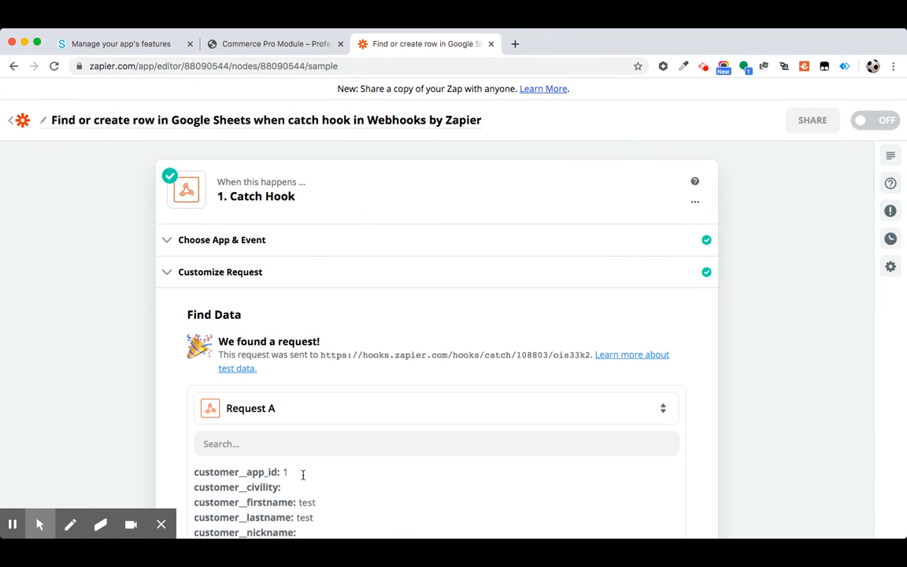
scroll(302, 477, down, 1)
scroll(172, 399, down, 6)
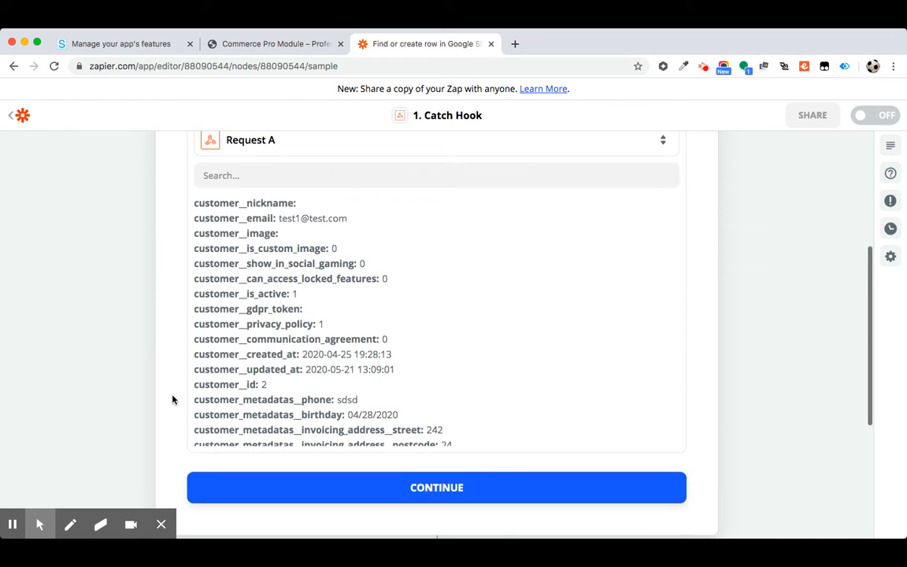
scroll(173, 399, up, 6)
scroll(174, 380, down, 7)
scroll(268, 317, up, 3)
scroll(298, 269, up, 2)
scroll(295, 281, down, 10)
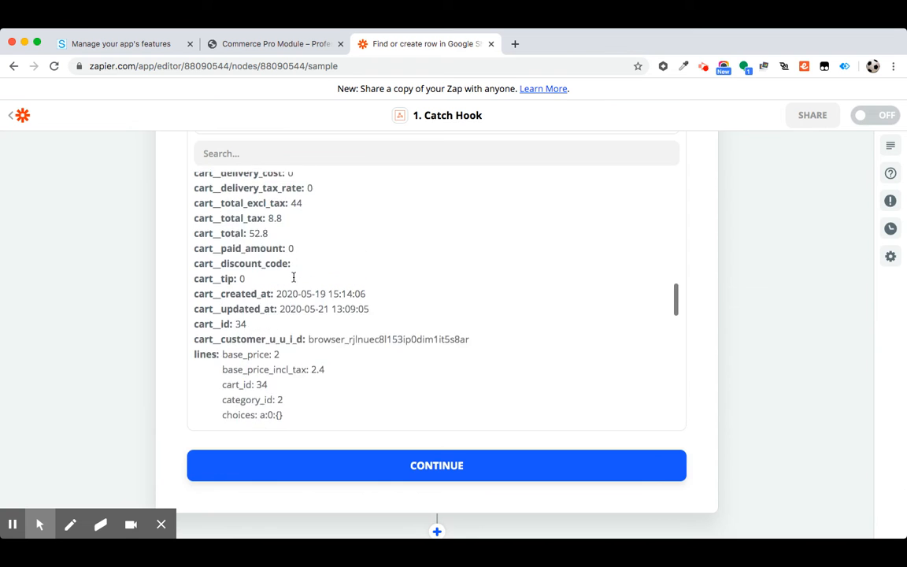
scroll(293, 281, up, 3)
Accept the sample request, proceed to the Google Sheets action, and set its action event to Create Spreadsheet Row.
click(449, 463)
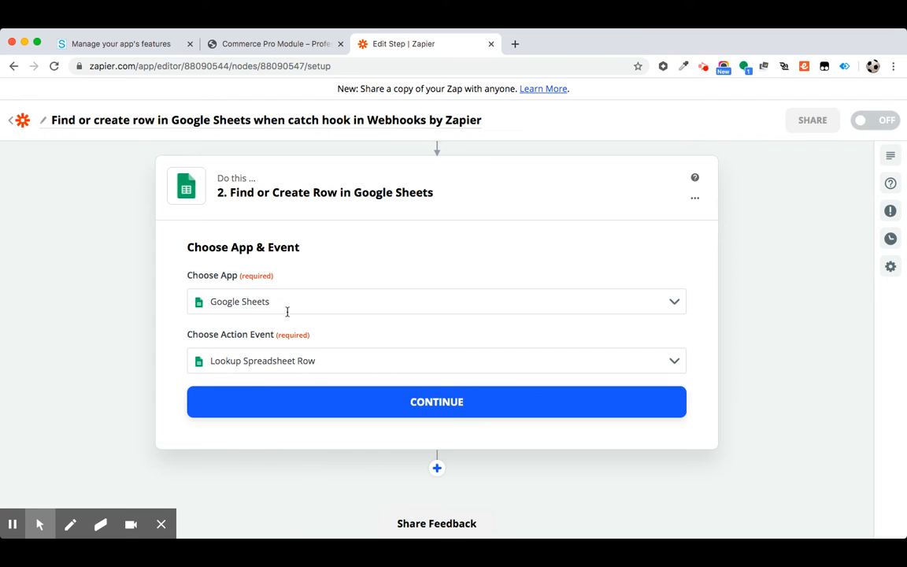
click(290, 358)
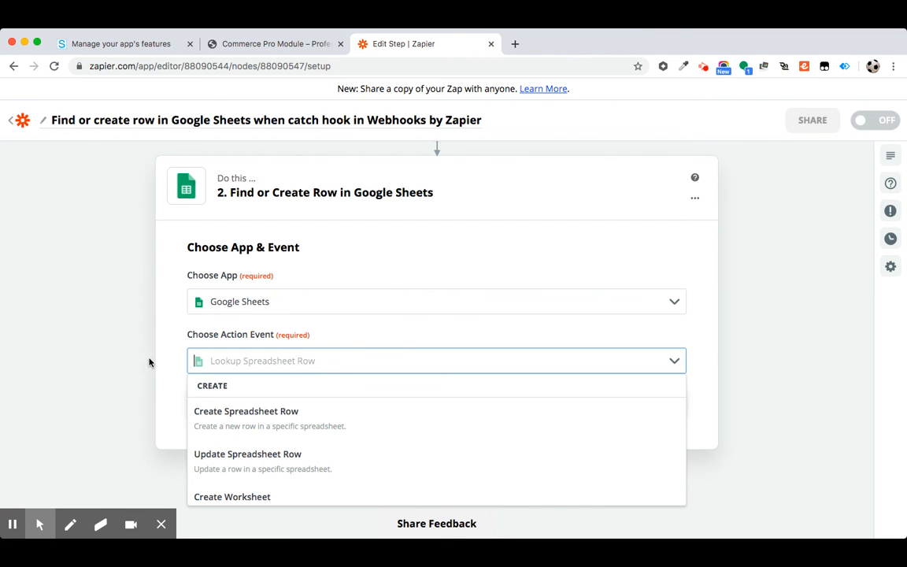
click(261, 425)
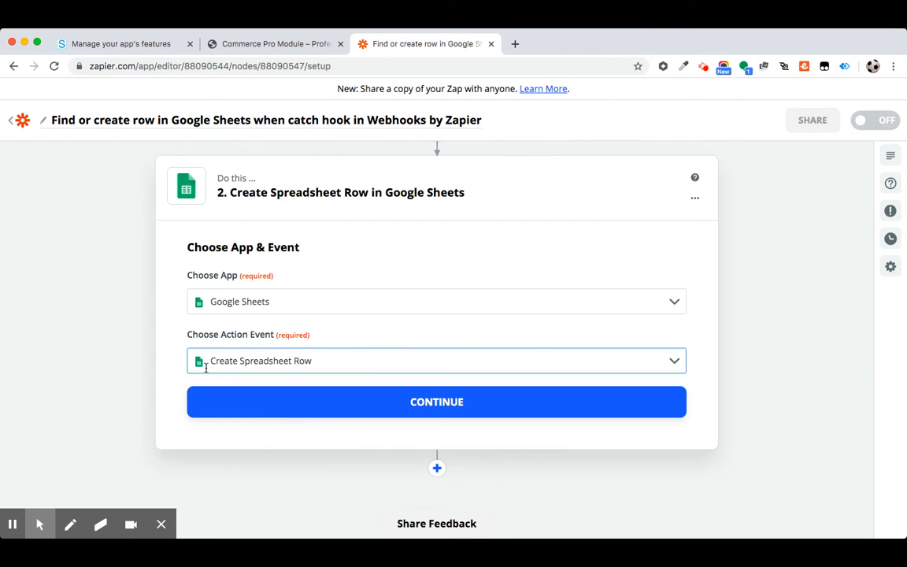
click(435, 402)
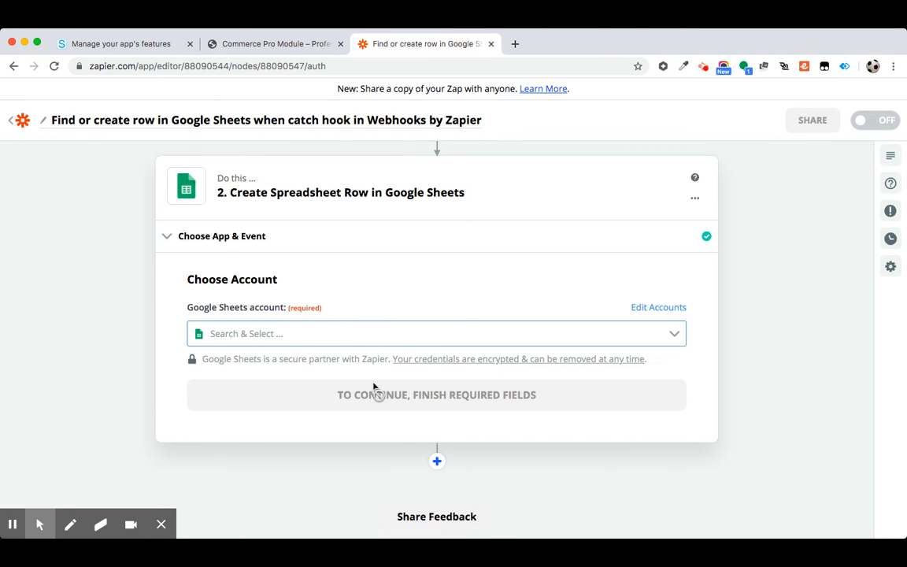
Select the existing Google Sheets account, reconnect it, and accept it for the action.
click(341, 328)
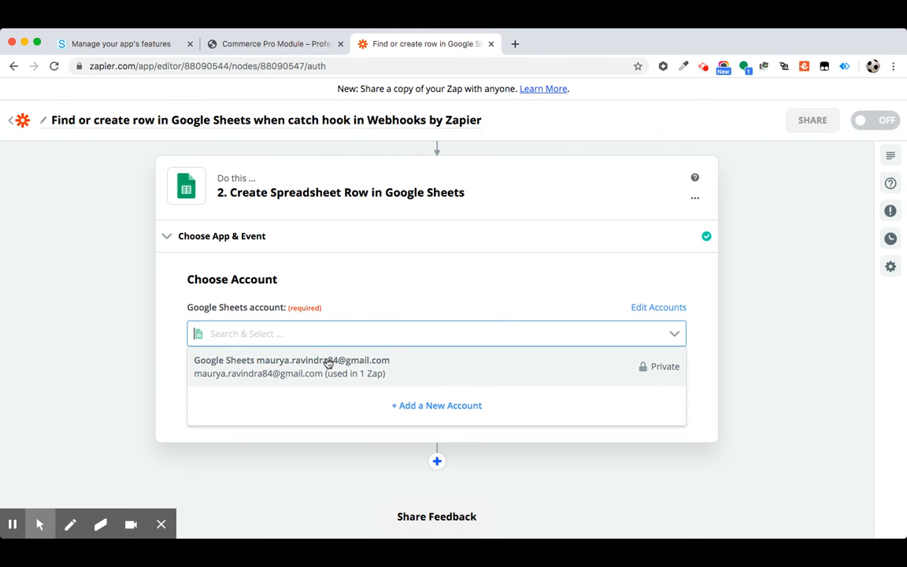
click(328, 362)
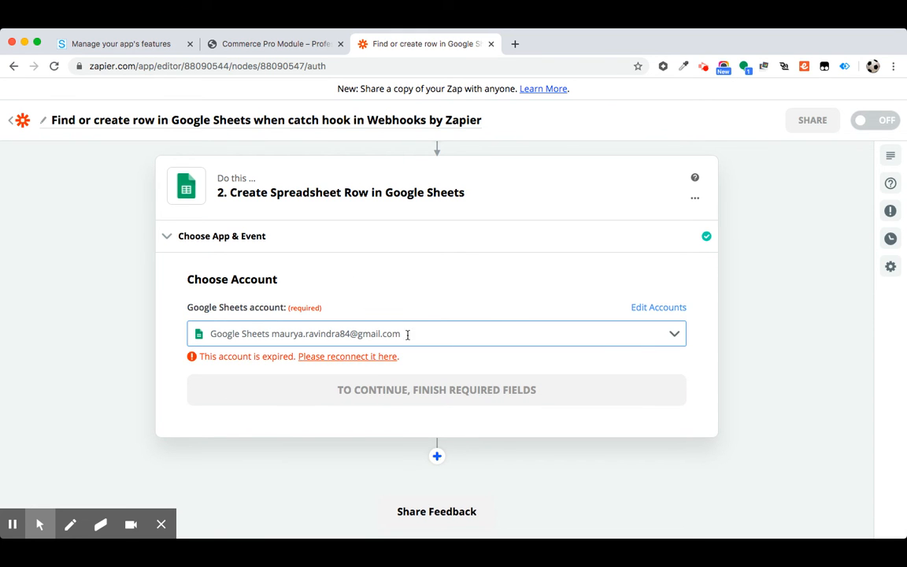
click(338, 357)
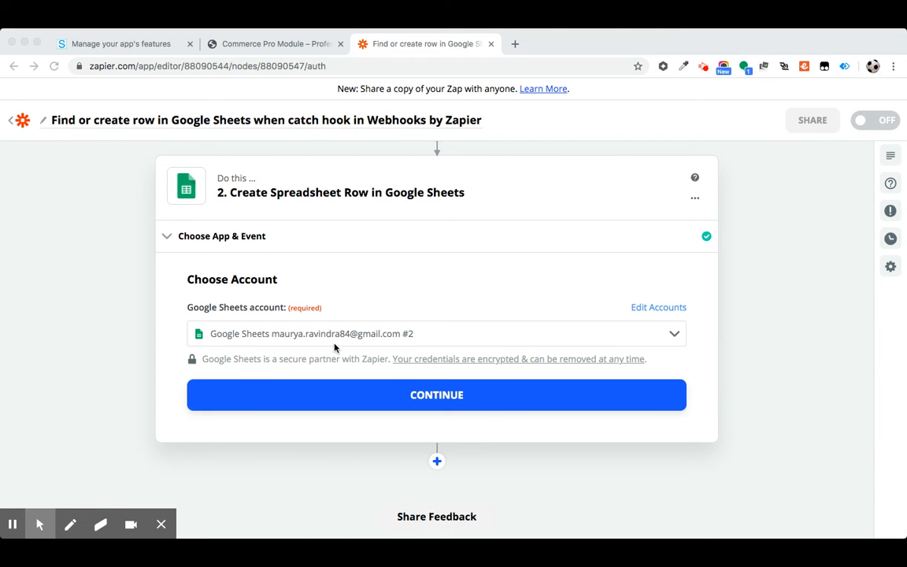
click(435, 402)
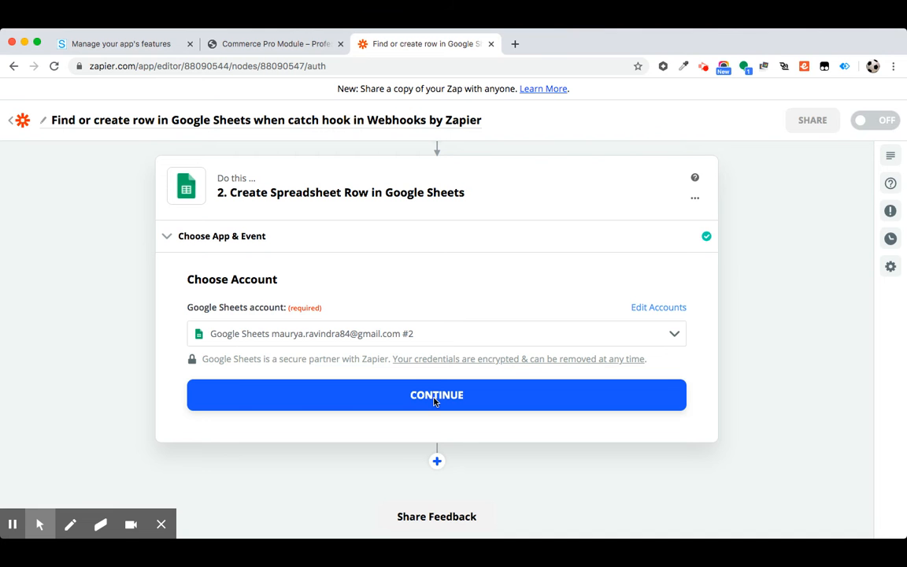
click(437, 395)
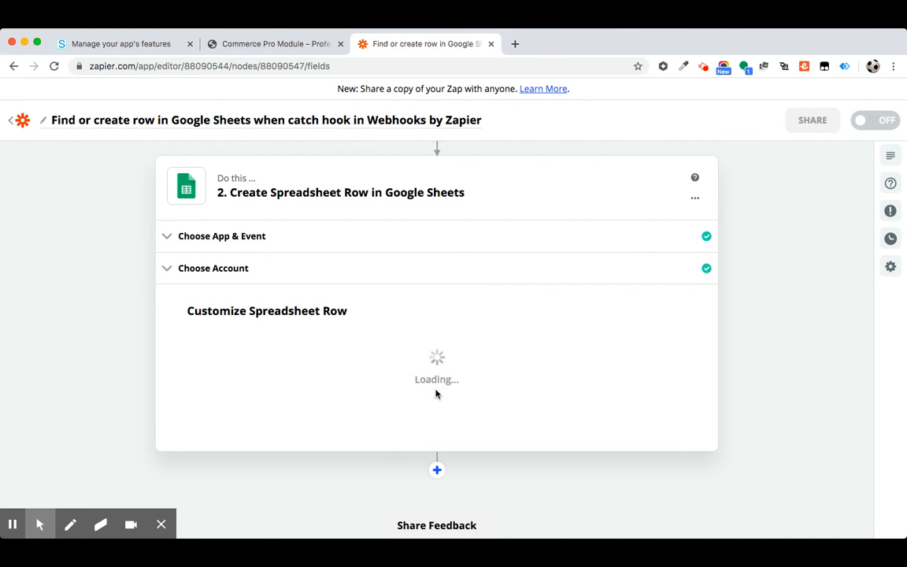
Set the spreadsheet row's Drive to My Google Drive.
scroll(348, 366, down, 1)
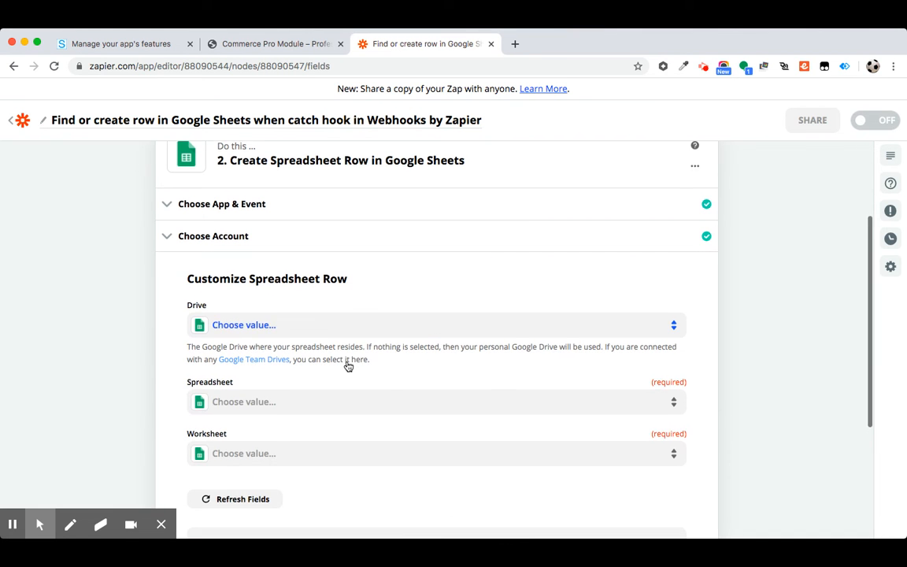
click(272, 311)
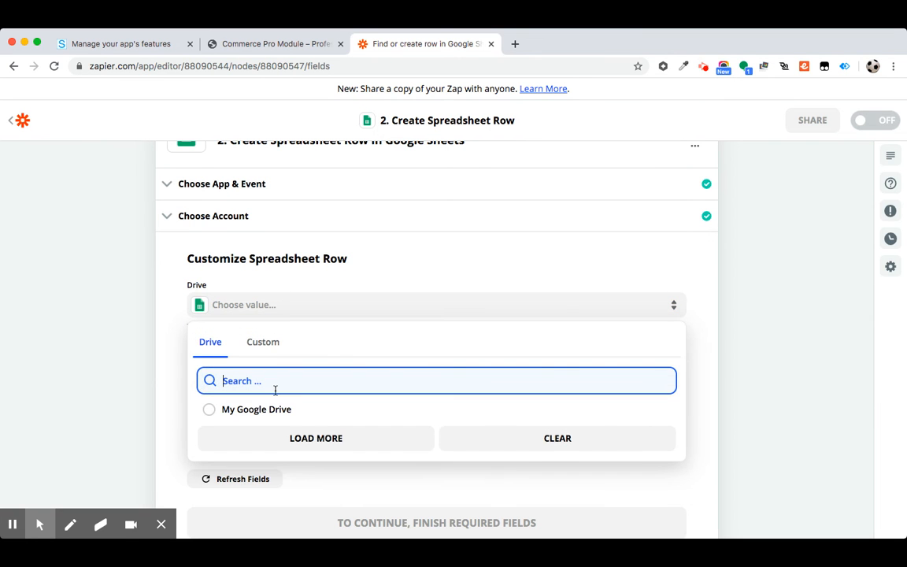
click(218, 410)
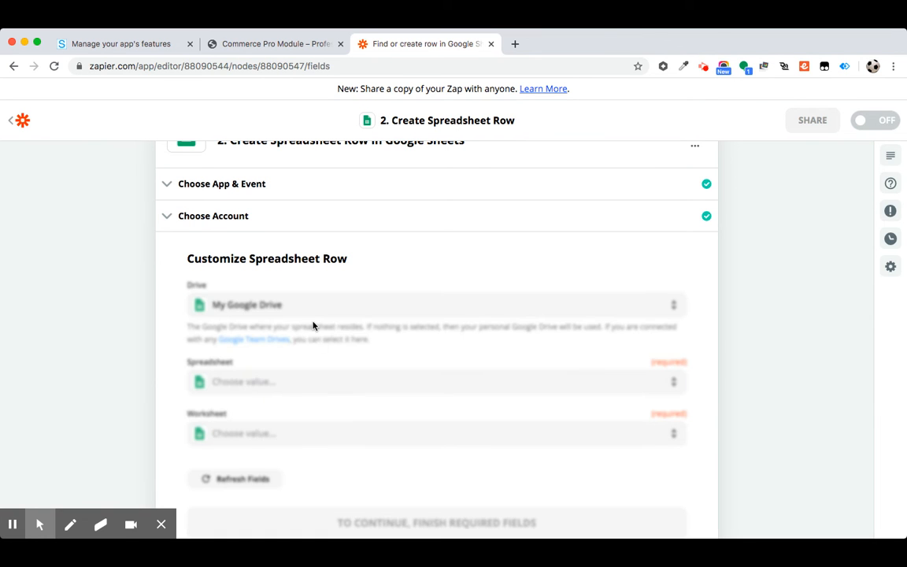
Look through the available spreadsheets and the Catch Hook custom values offered for the Spreadsheet field.
scroll(299, 377, down, 1)
click(274, 364)
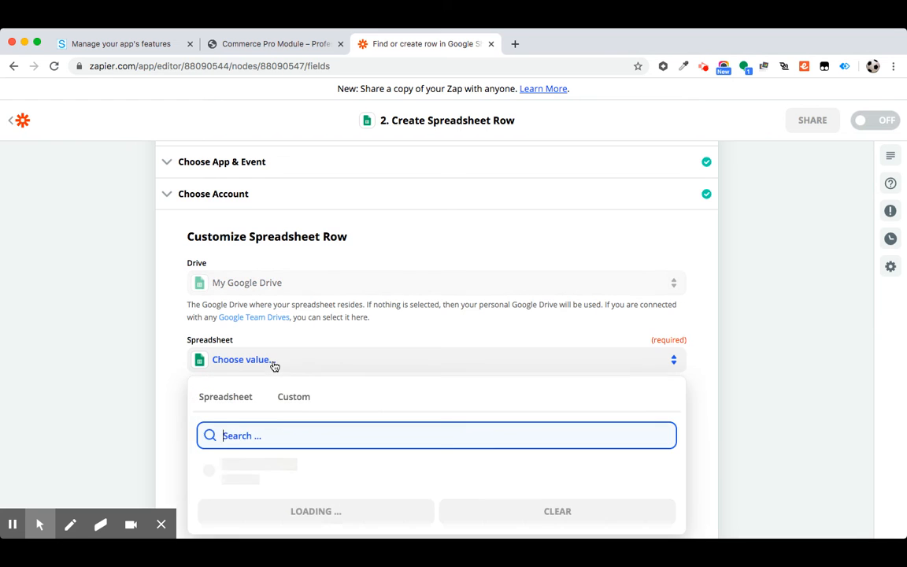
scroll(277, 411, down, 2)
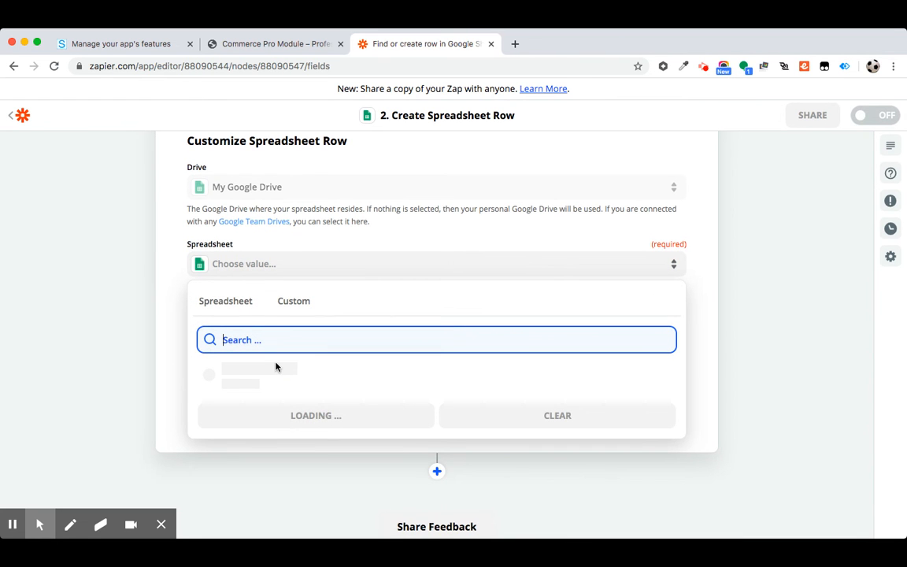
scroll(278, 410, down, 2)
scroll(278, 410, up, 2)
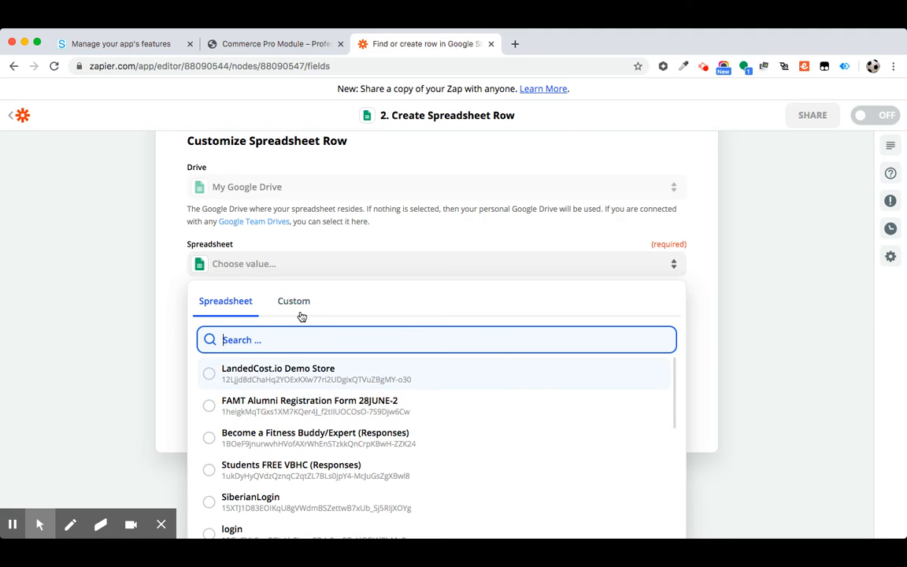
click(297, 300)
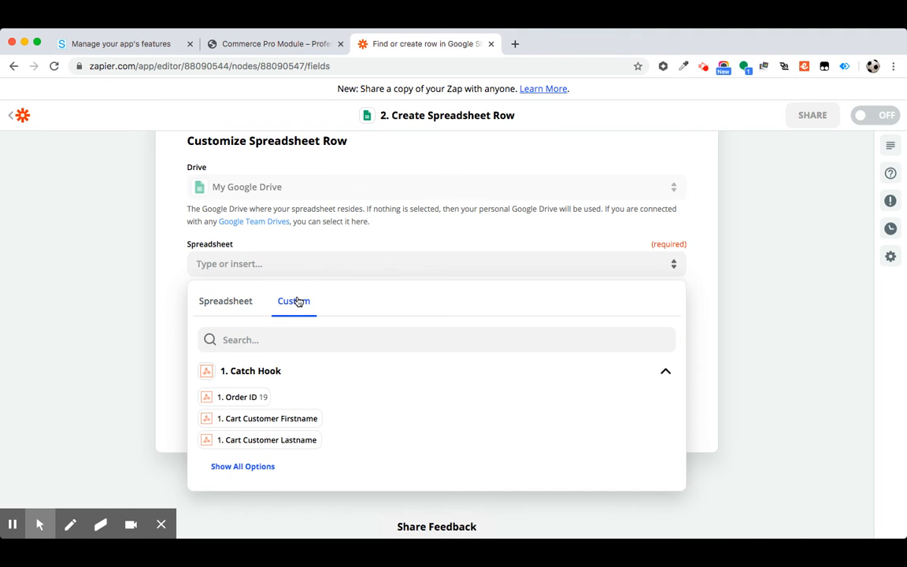
click(244, 371)
click(254, 370)
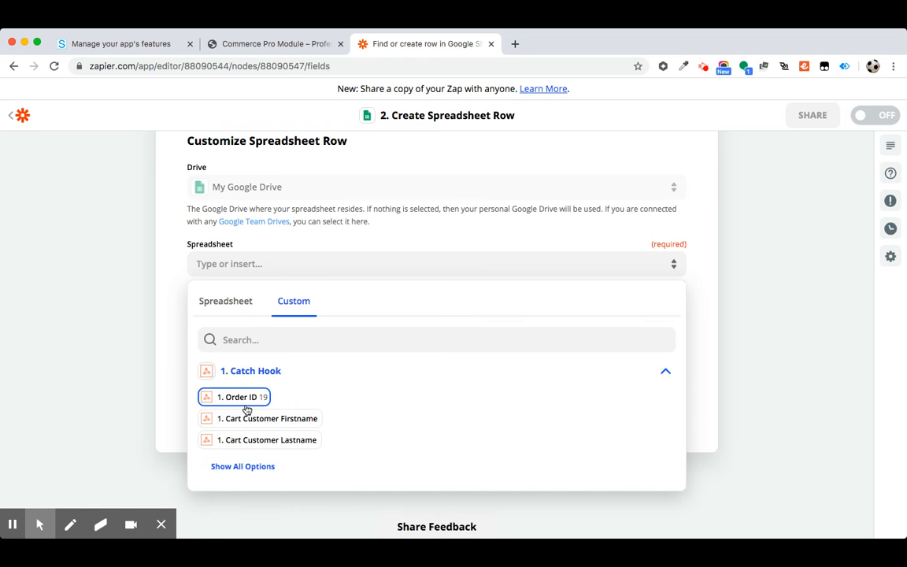
click(227, 309)
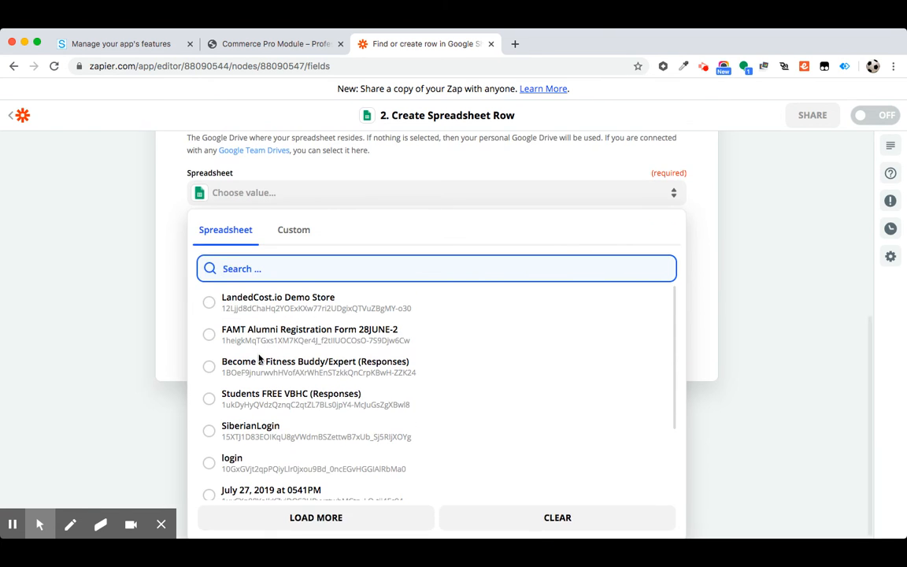
scroll(259, 359, down, 15)
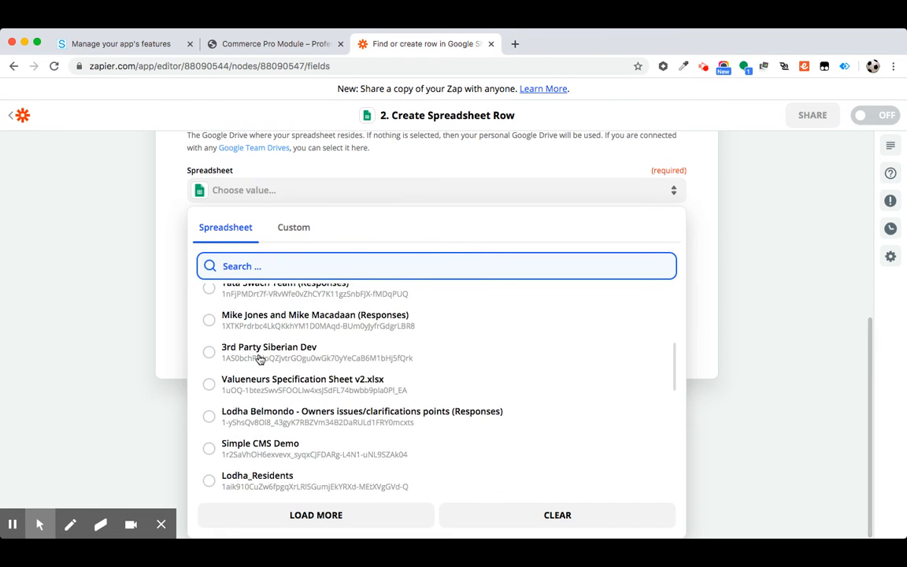
scroll(260, 358, up, 5)
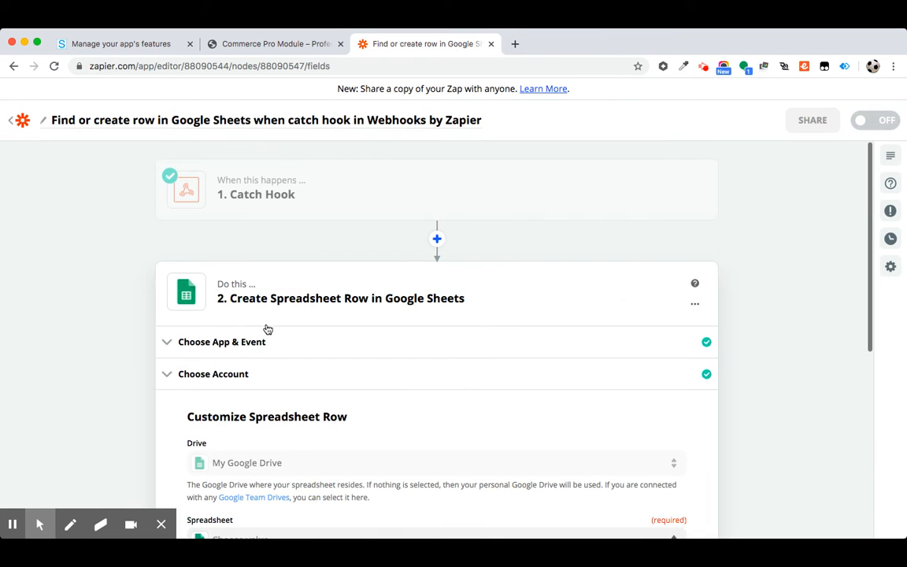
scroll(271, 365, down, 1)
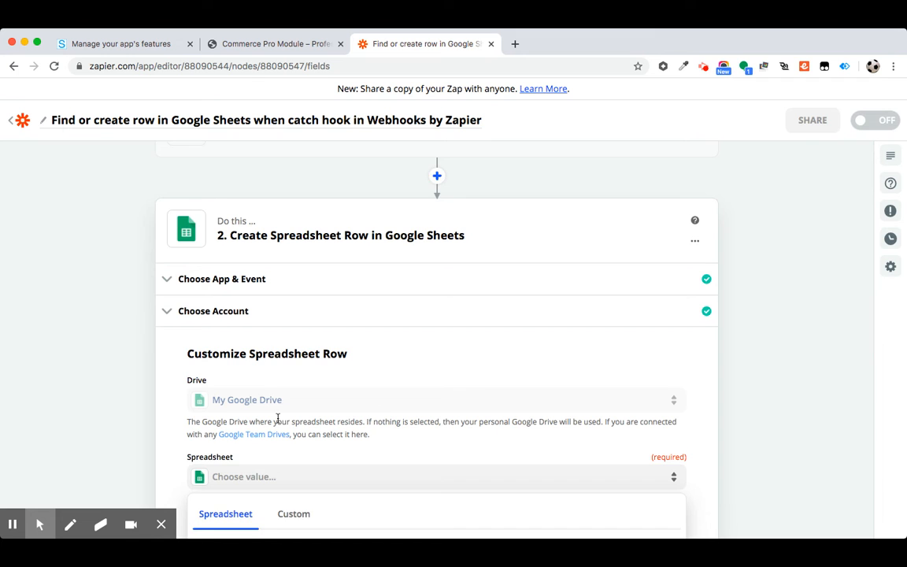
scroll(280, 420, down, 1)
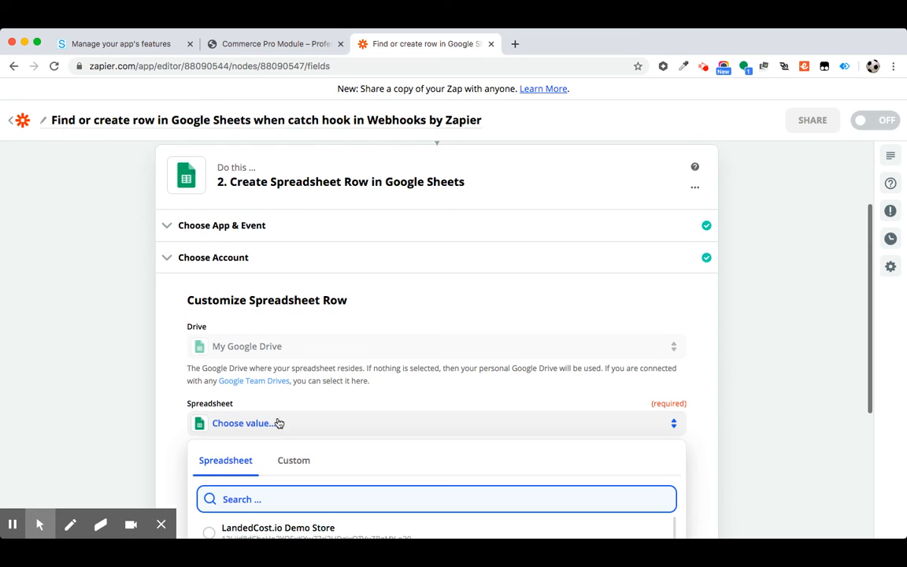
Try to use the Catch Hook's Order ID as a custom Spreadsheet value and load worksheets from it.
click(290, 460)
scroll(294, 464, down, 2)
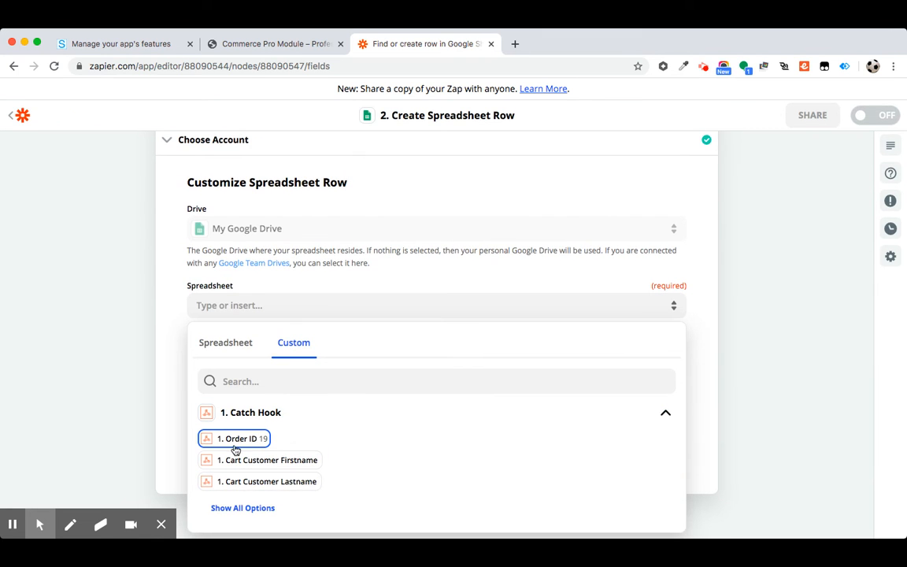
click(235, 438)
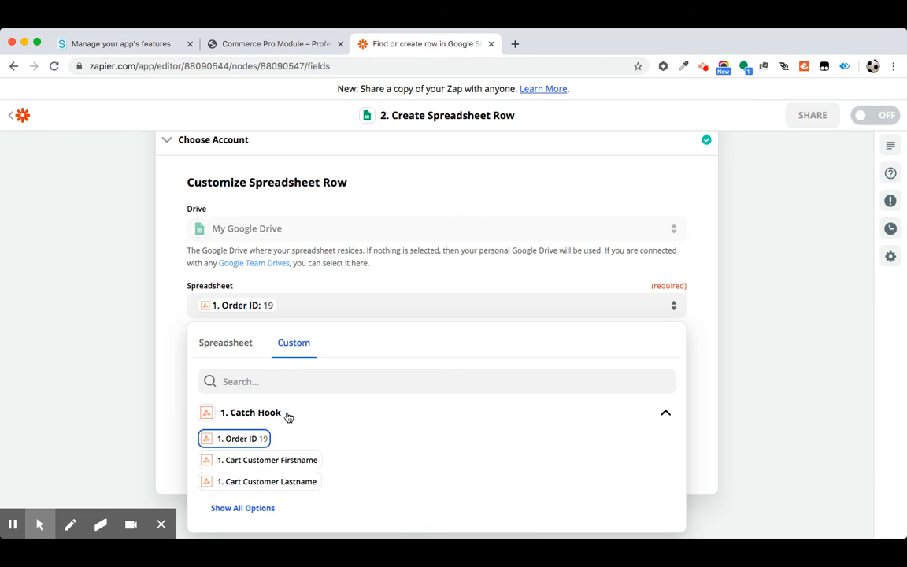
click(248, 415)
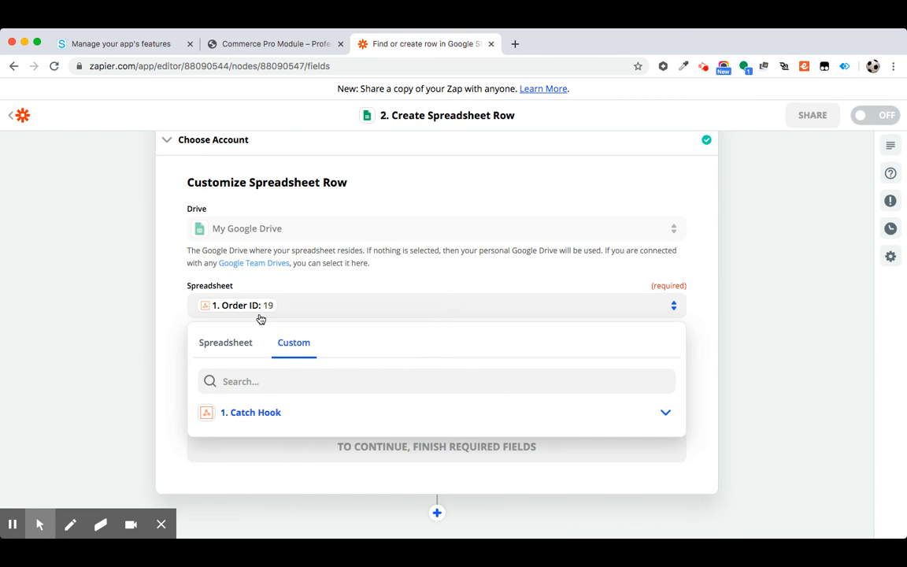
click(252, 414)
click(252, 439)
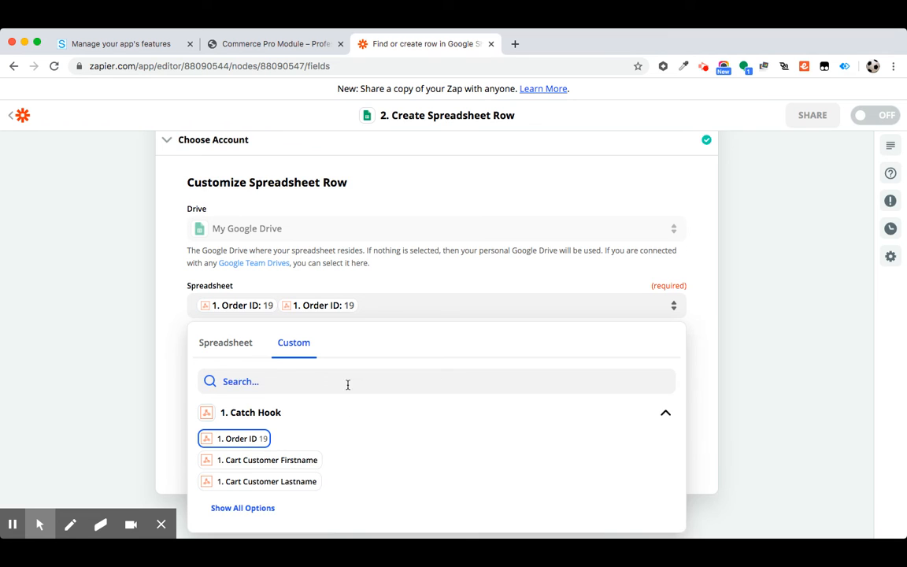
scroll(350, 387, down, 2)
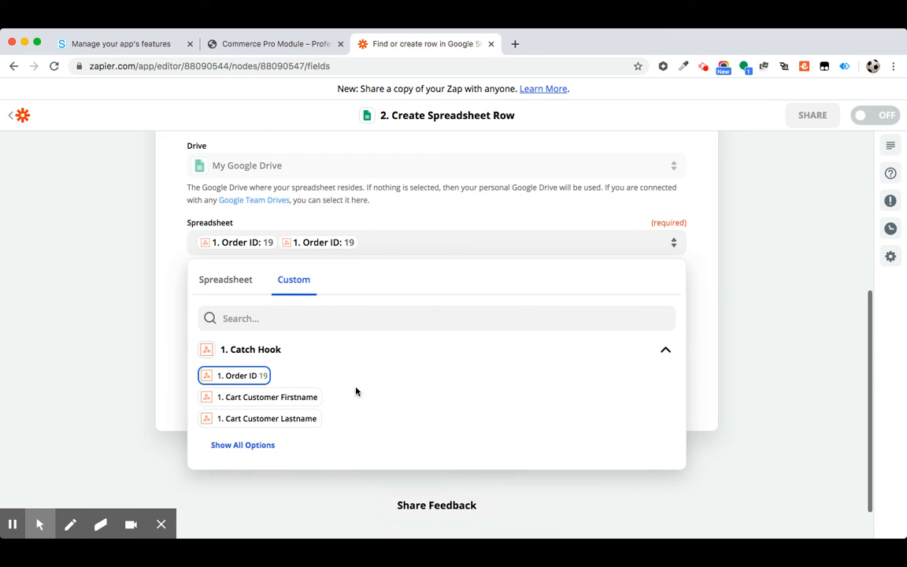
click(688, 247)
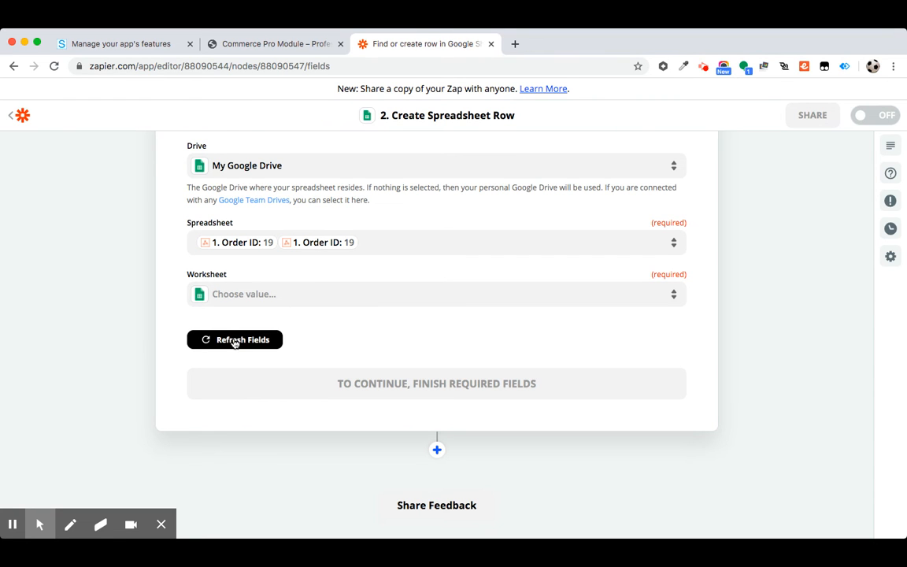
click(238, 342)
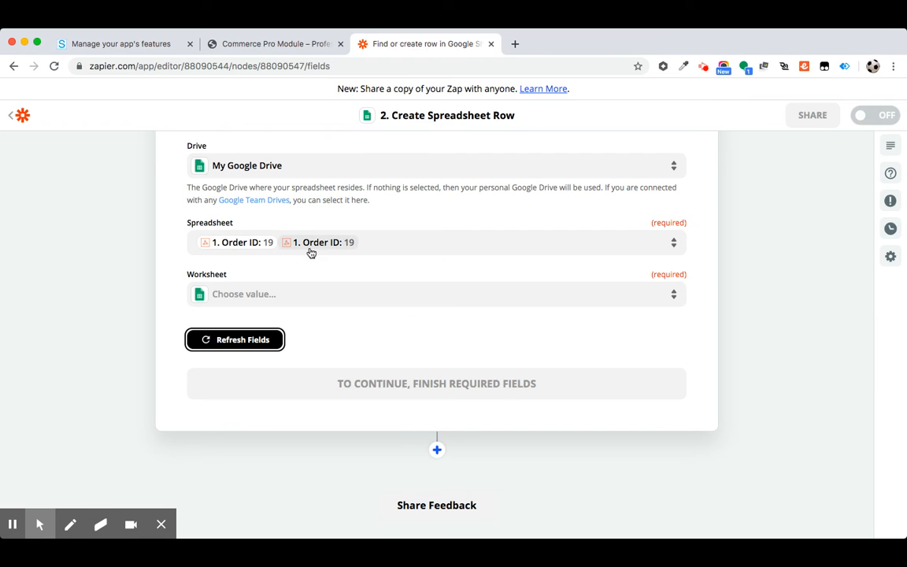
click(275, 304)
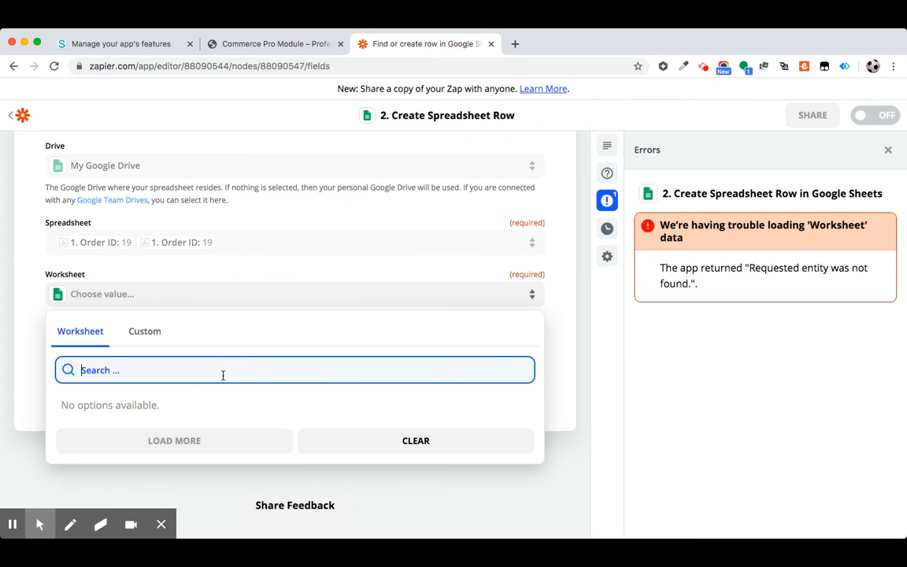
Replace the Order ID values in the Spreadsheet field with the spreadsheet July 27, 2019 at 0541PM and choose Sheet1 as its worksheet.
click(209, 243)
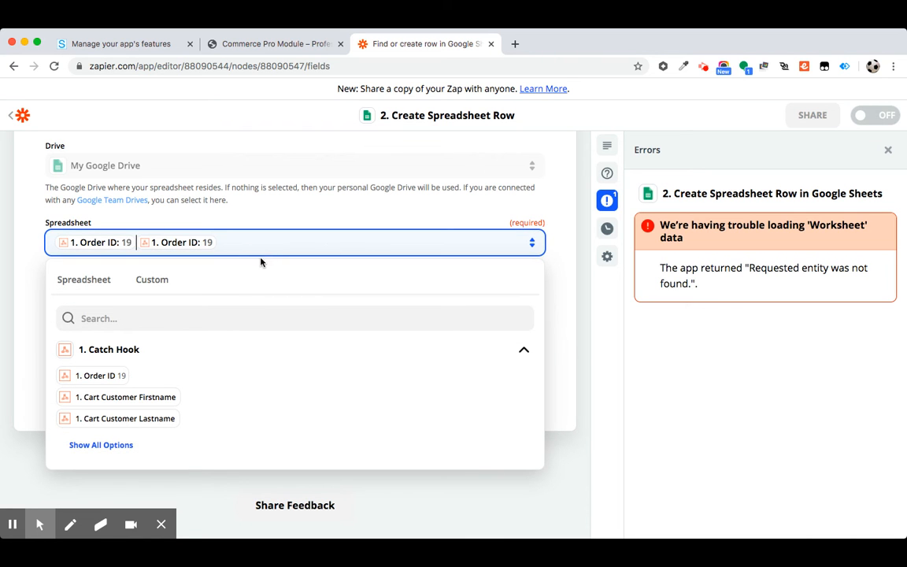
click(97, 285)
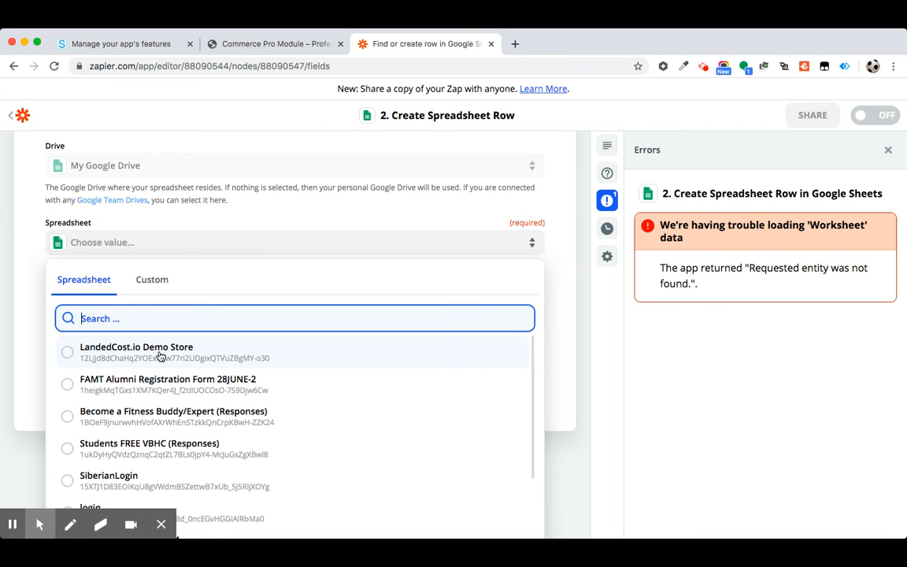
scroll(160, 356, down, 5)
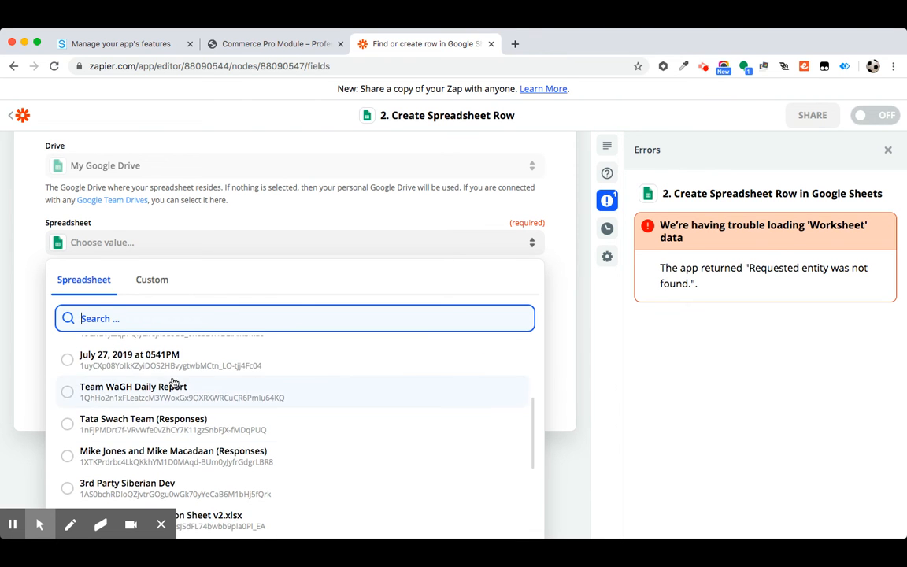
click(148, 361)
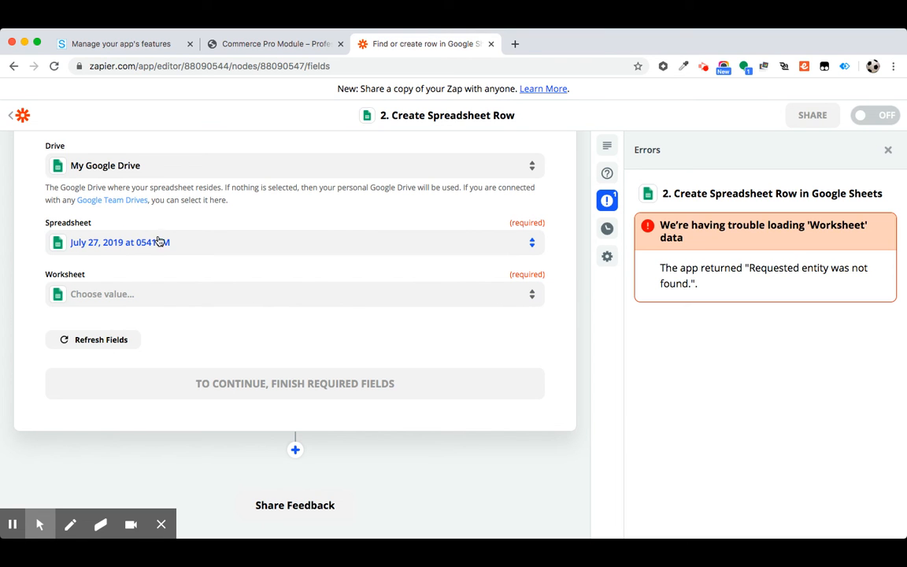
click(124, 294)
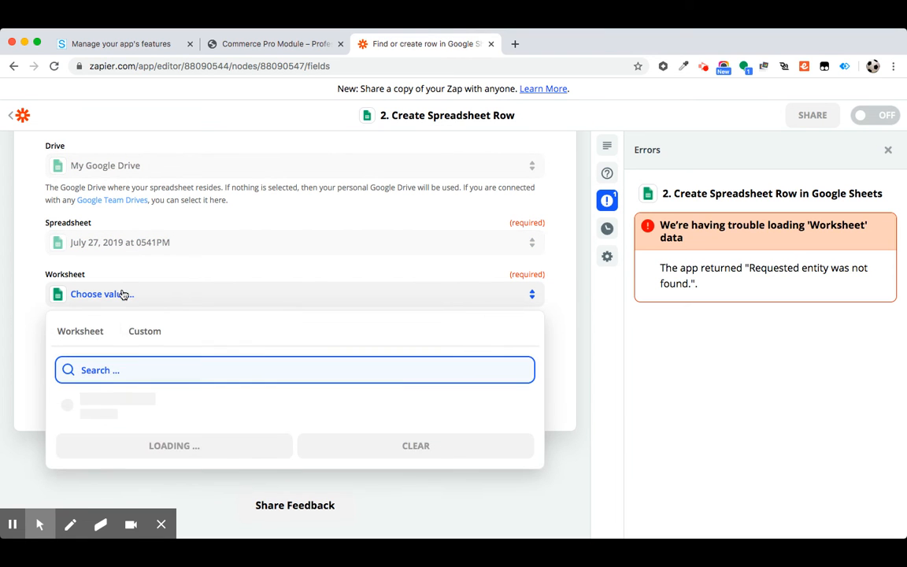
click(94, 399)
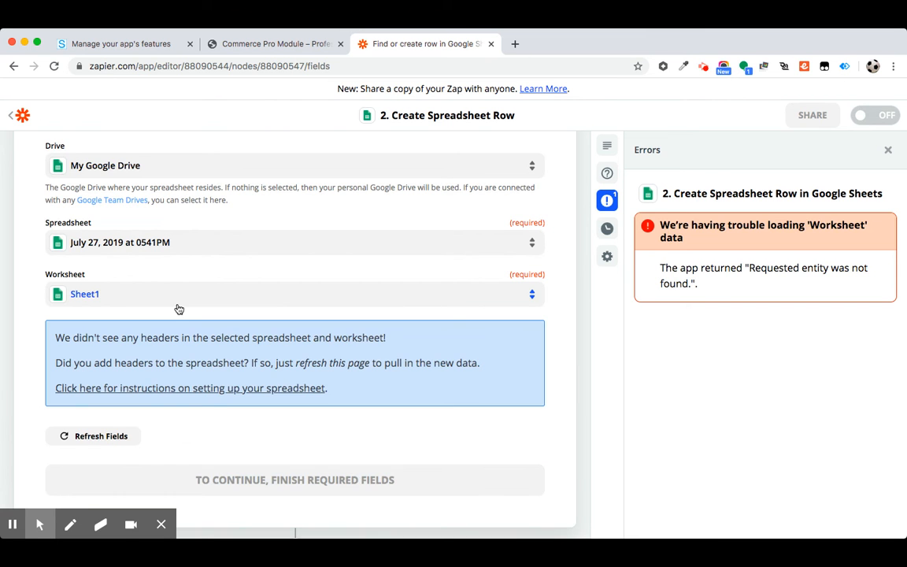
Refresh the spreadsheet row's fields to try to load the worksheet's column headers, and dismiss the error details.
scroll(233, 338, down, 1)
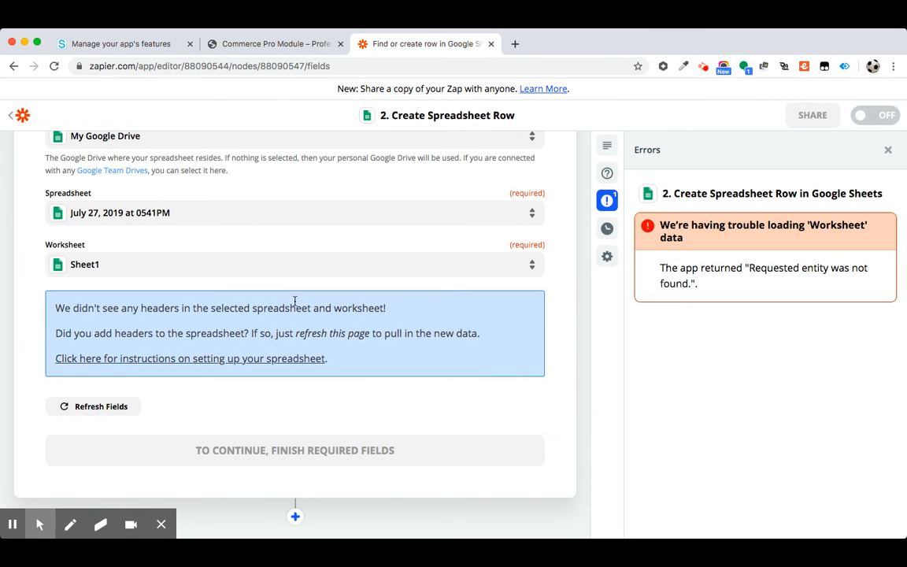
scroll(287, 330, down, 2)
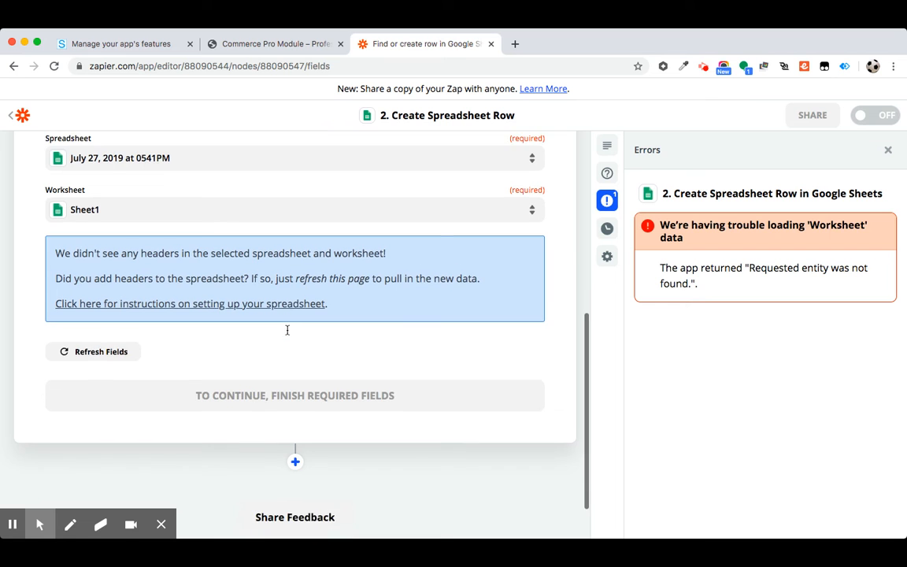
click(95, 339)
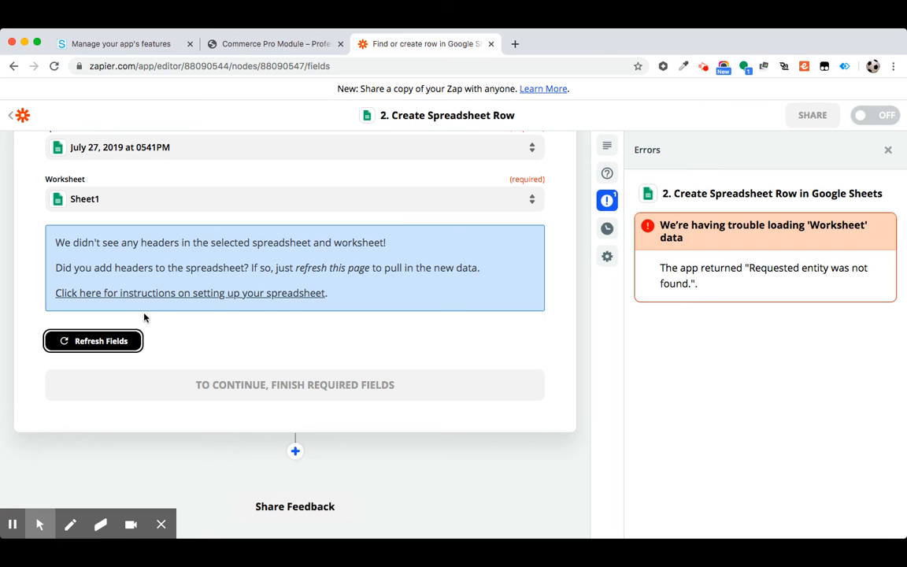
click(111, 338)
scroll(192, 310, up, 1)
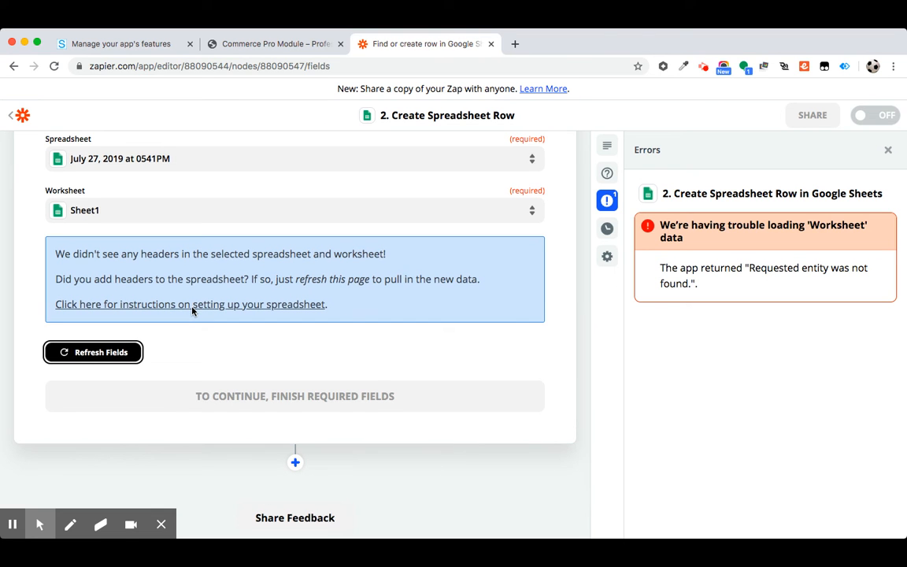
scroll(192, 310, up, 1)
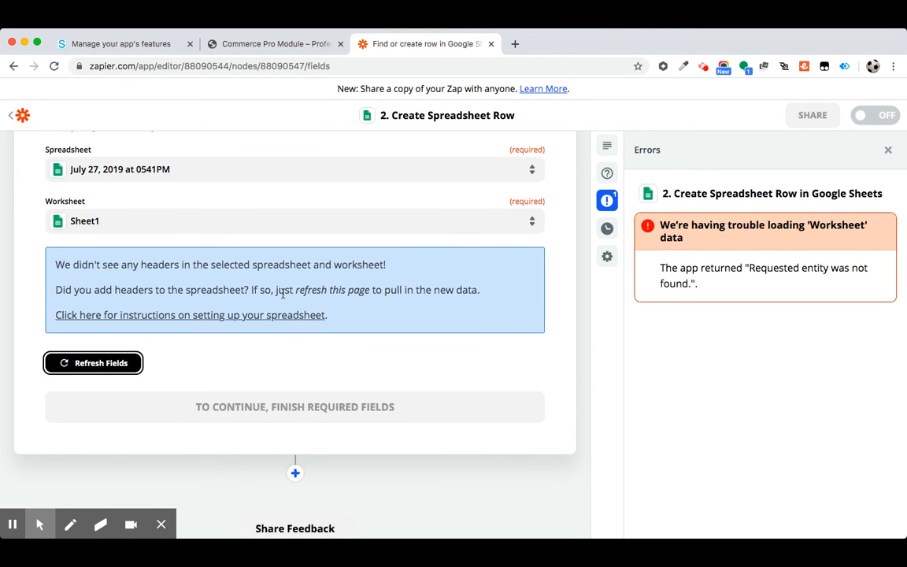
scroll(320, 290, up, 2)
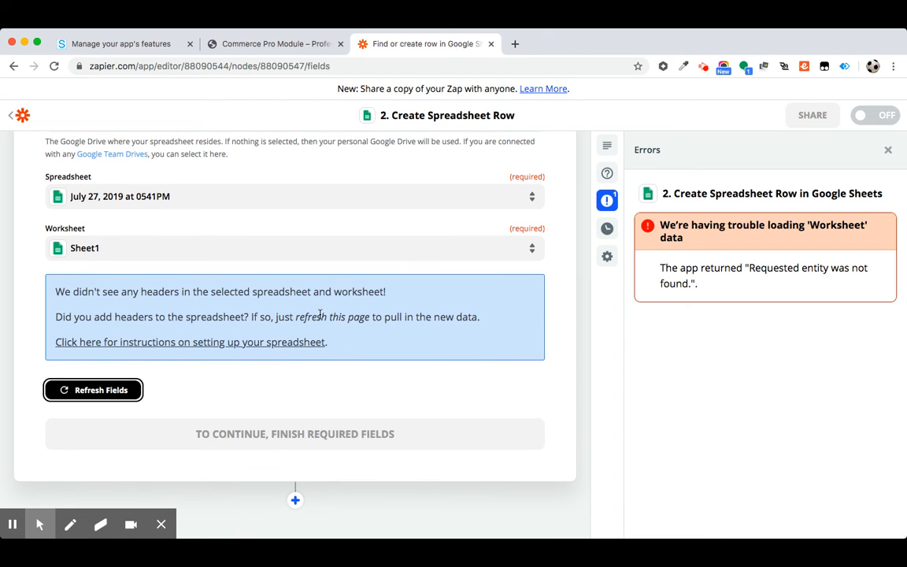
click(890, 152)
scroll(511, 284, up, 2)
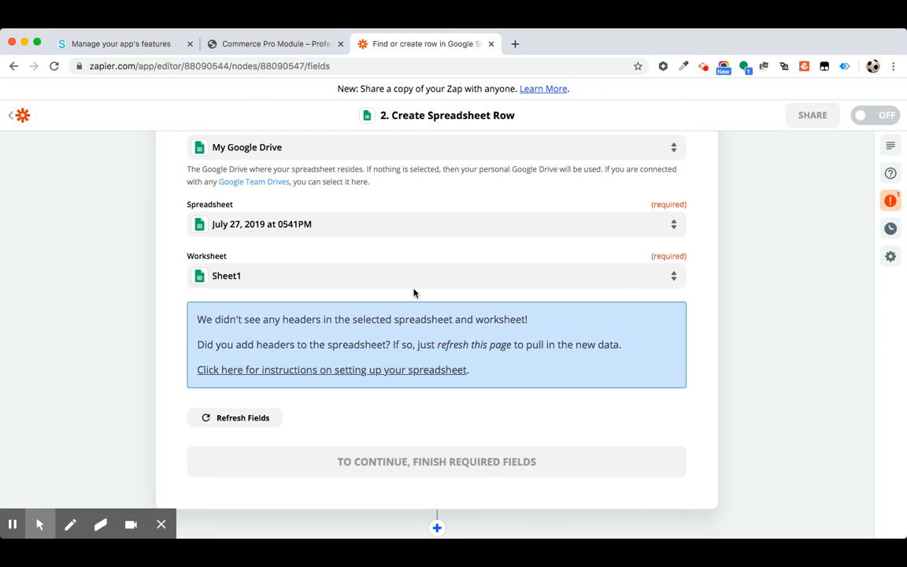
click(227, 421)
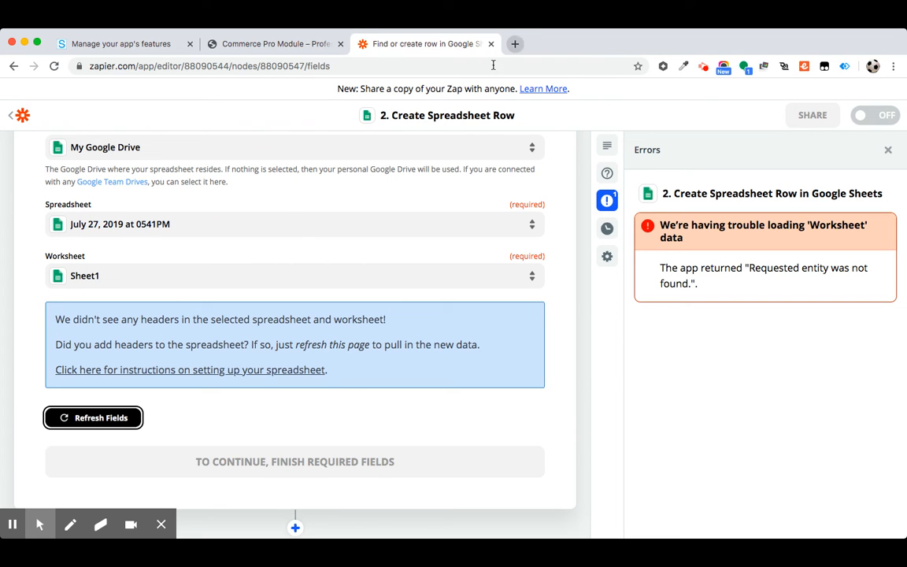
Open Google Drive in a new browser tab and check the options for creating a new item.
click(515, 44)
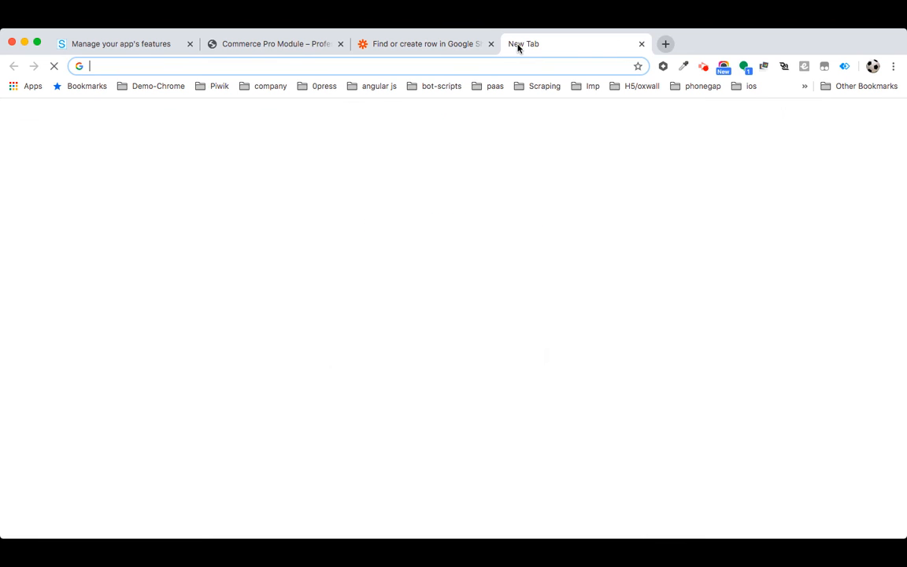
text(dri)
key(Return)
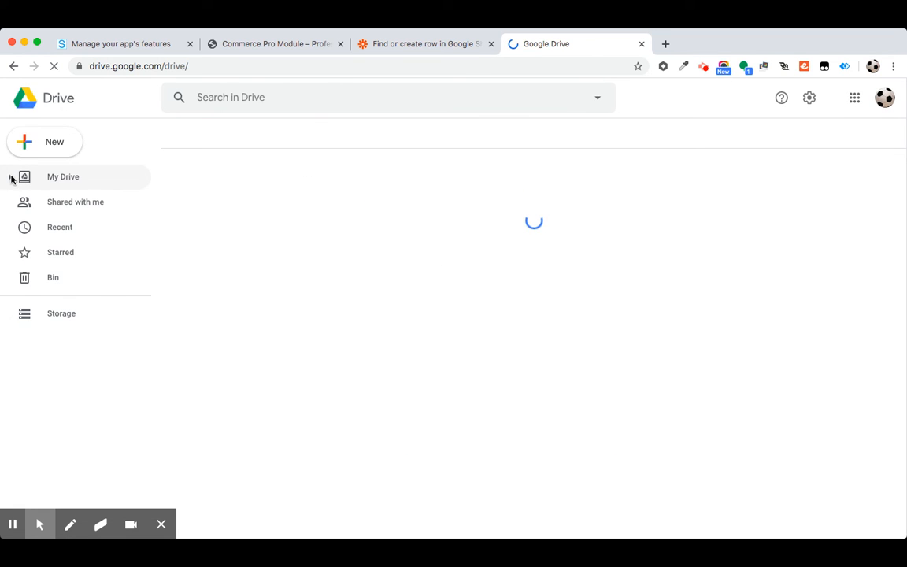
click(47, 151)
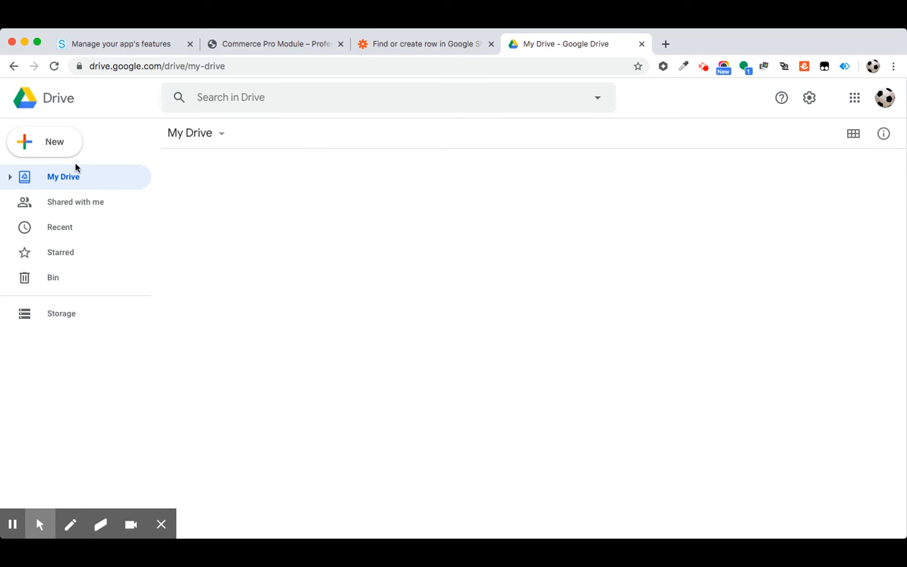
click(63, 147)
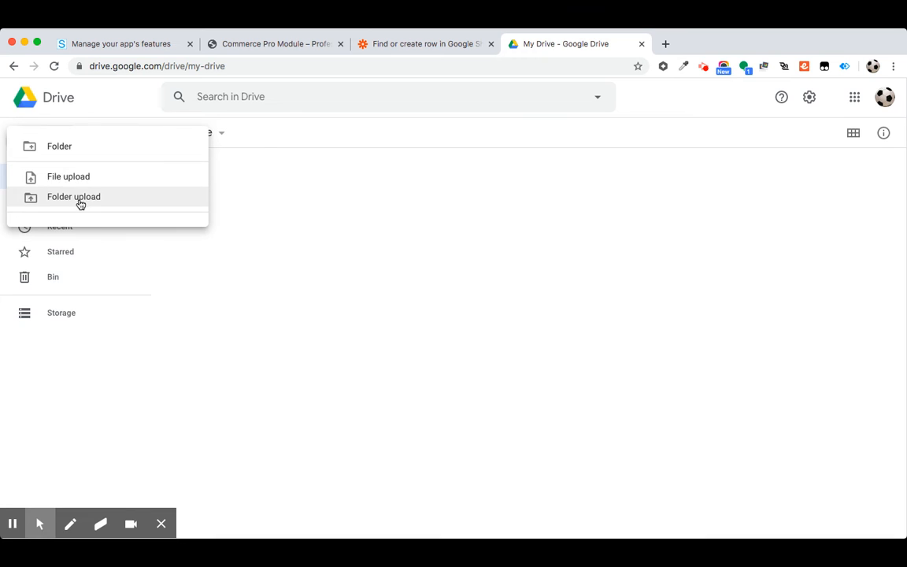
click(91, 111)
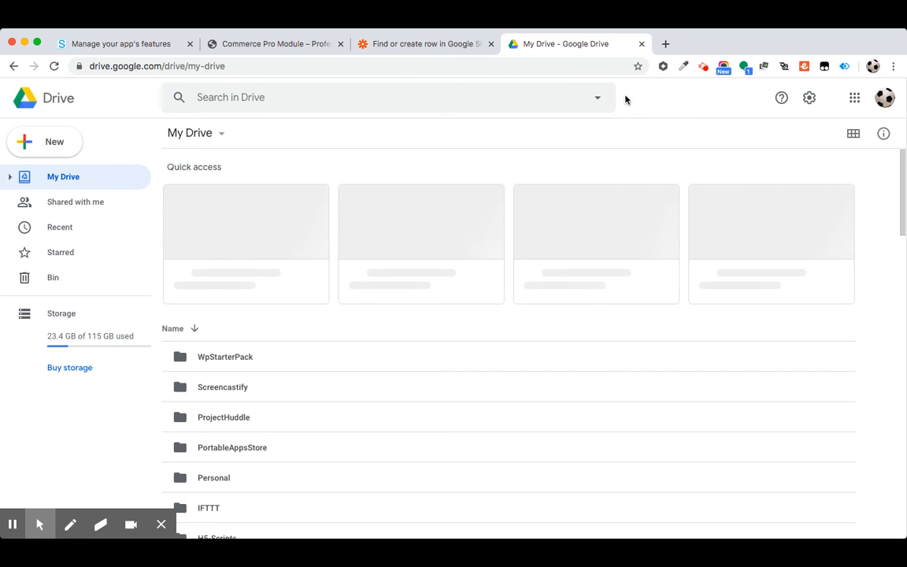
Find and open the existing Untitled spreadsheet in My Drive, keeping only one of the tabs opened for it.
scroll(468, 233, down, 2)
scroll(468, 233, up, 2)
scroll(319, 323, down, 5)
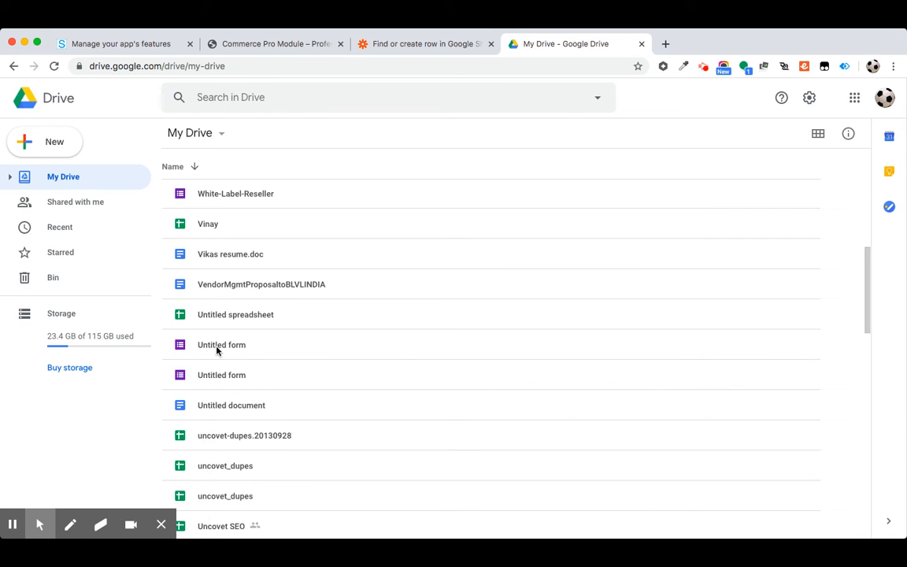
scroll(229, 411, down, 2)
scroll(229, 410, up, 1)
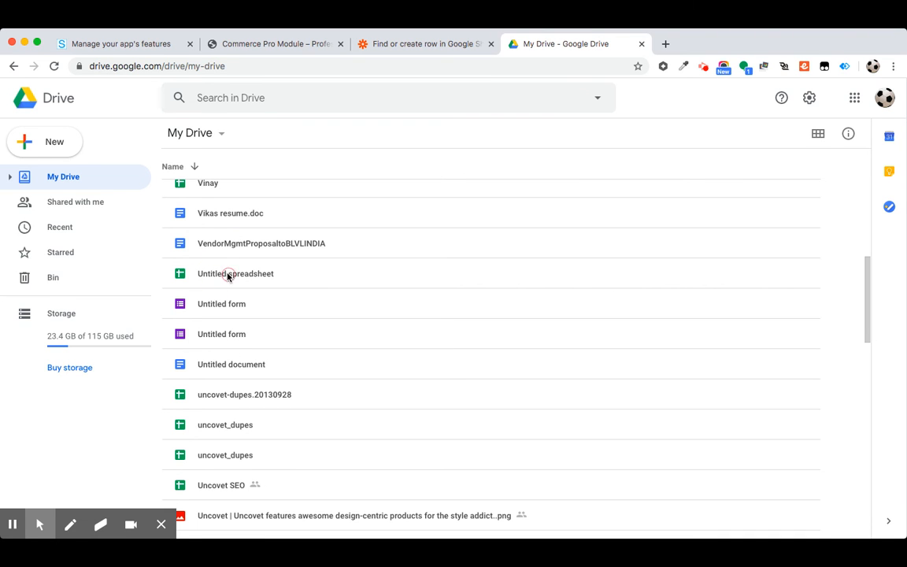
click(203, 281)
scroll(407, 243, down, 1)
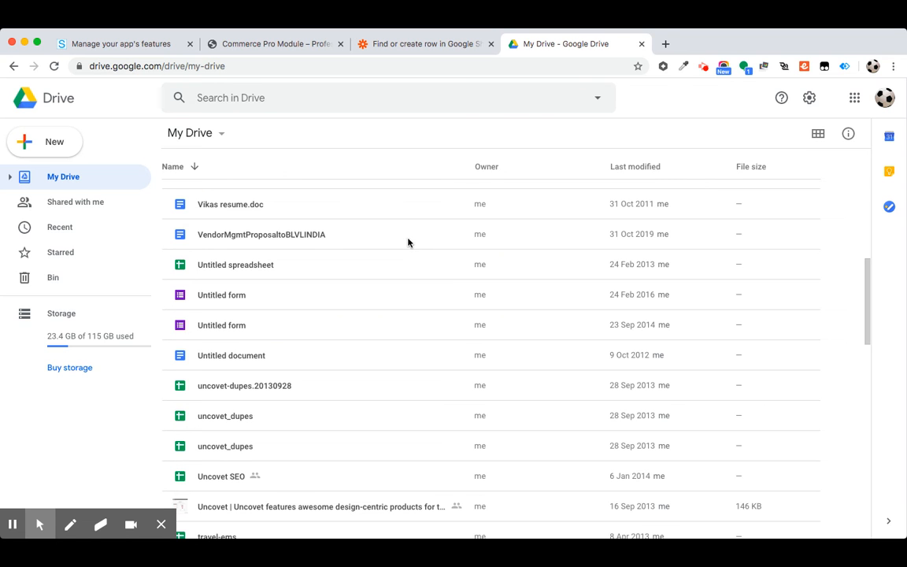
double_click(239, 266)
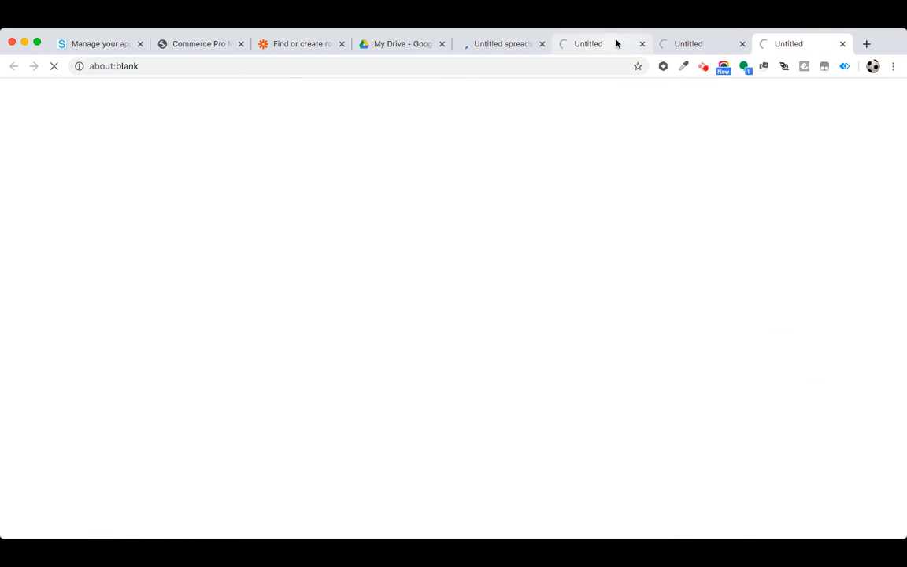
click(642, 43)
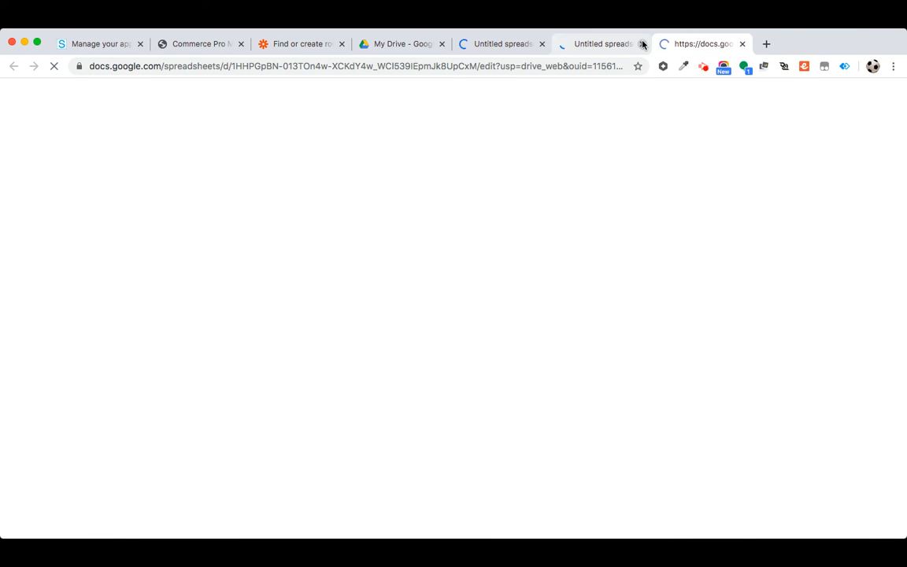
click(642, 44)
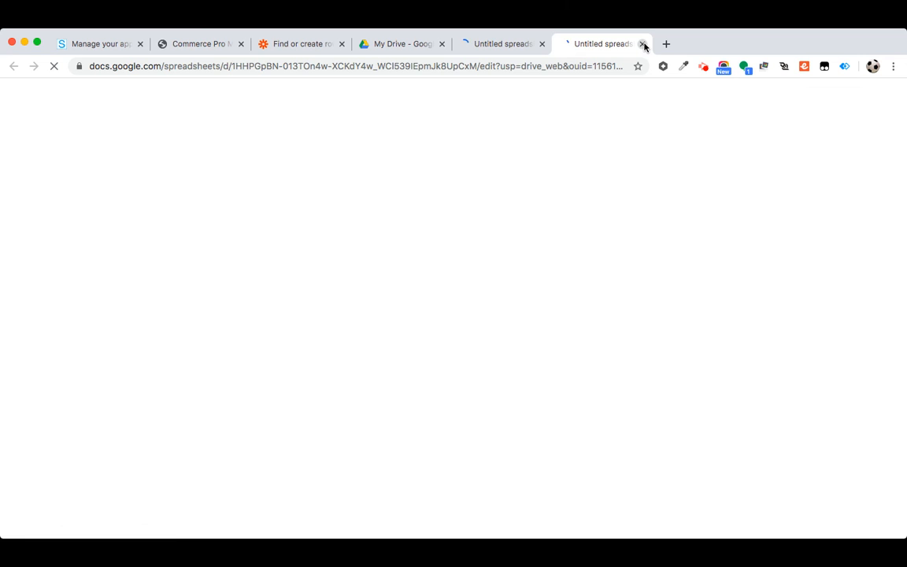
click(641, 43)
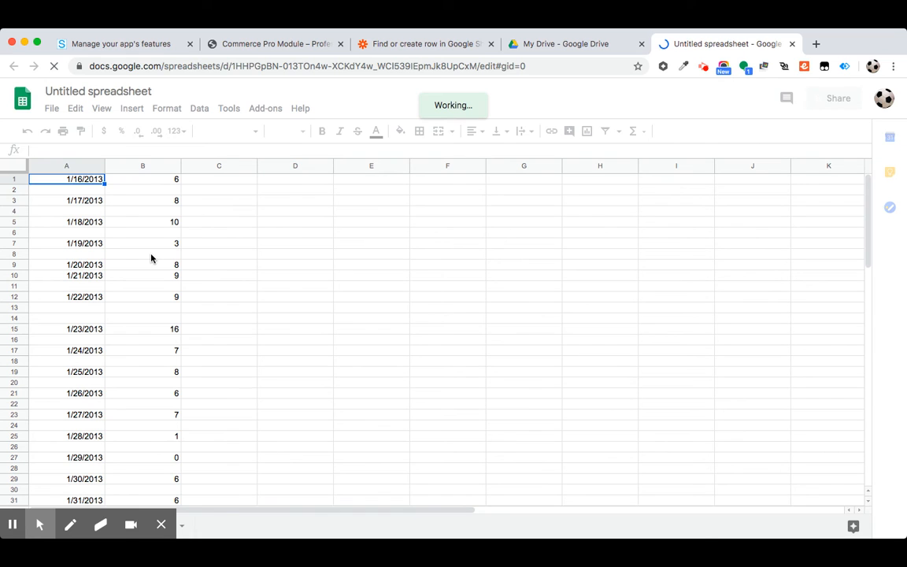
Enter the column headers order_id in cell C1 and customer_name in cell D1.
click(228, 181)
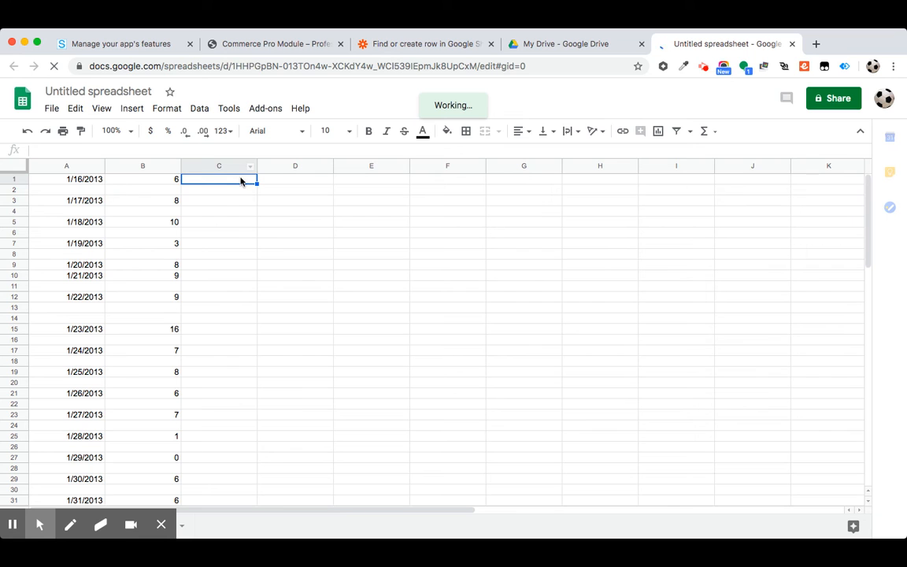
text(oredr)
key(BackSpace)
key(BackSpace)
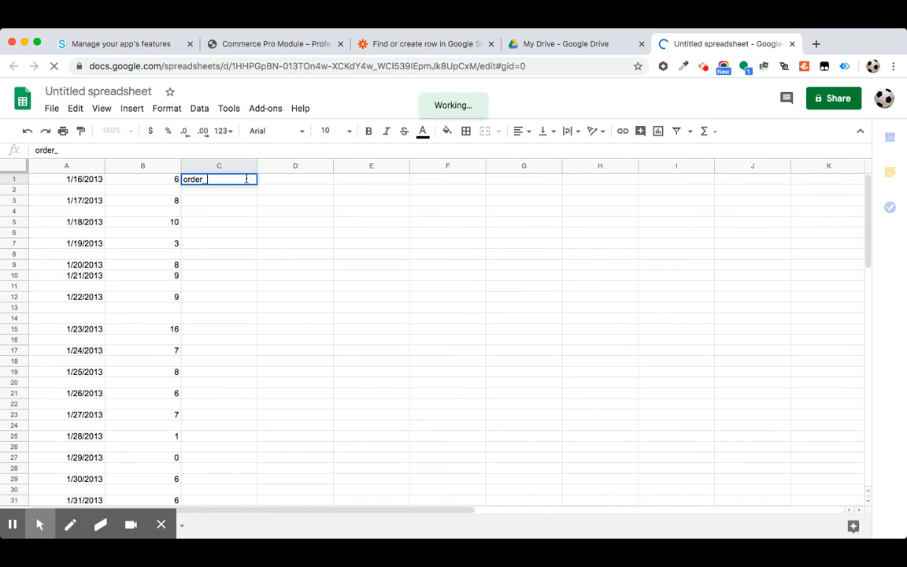
click(300, 182)
text(customer)
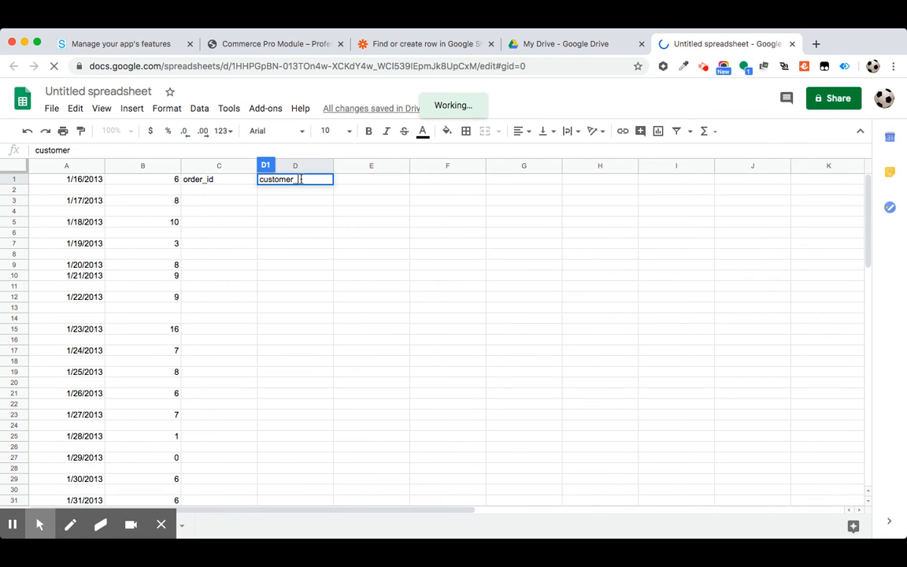
text(_name)
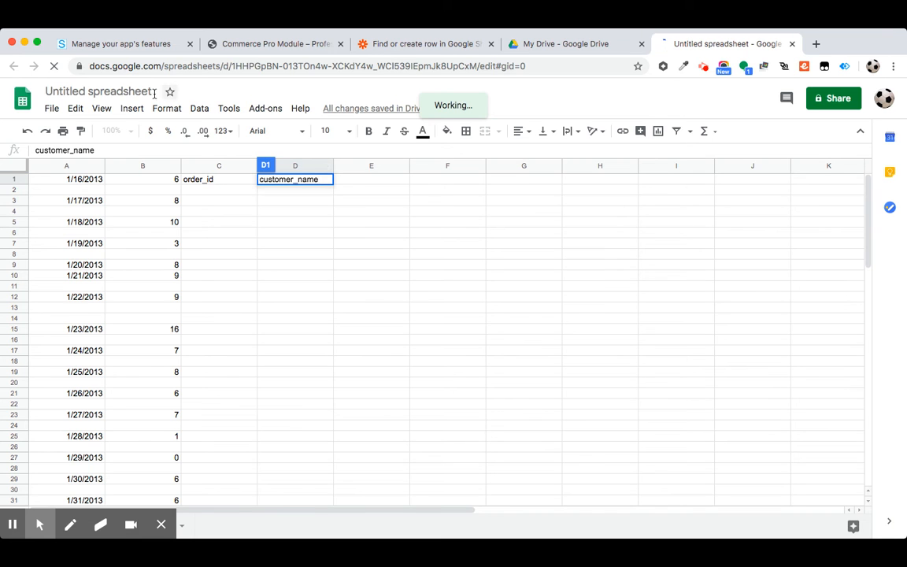
Rename the spreadsheet as commerce_pro.
click(129, 91)
text(com)
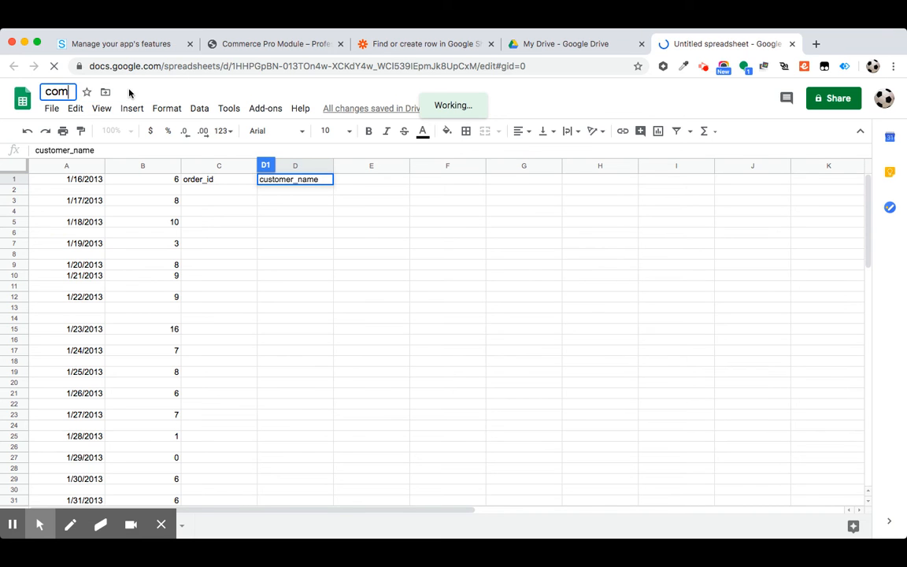
text(merce_pro)
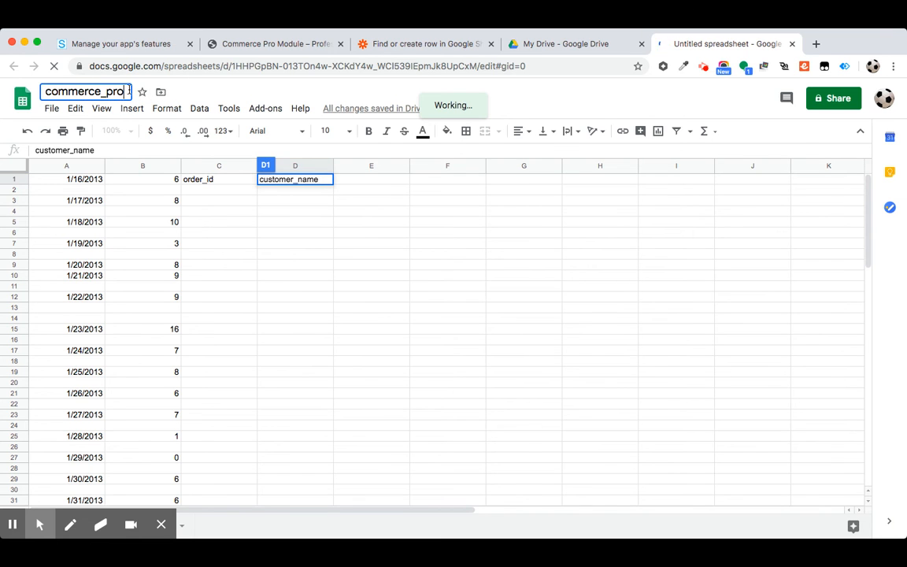
key(Return)
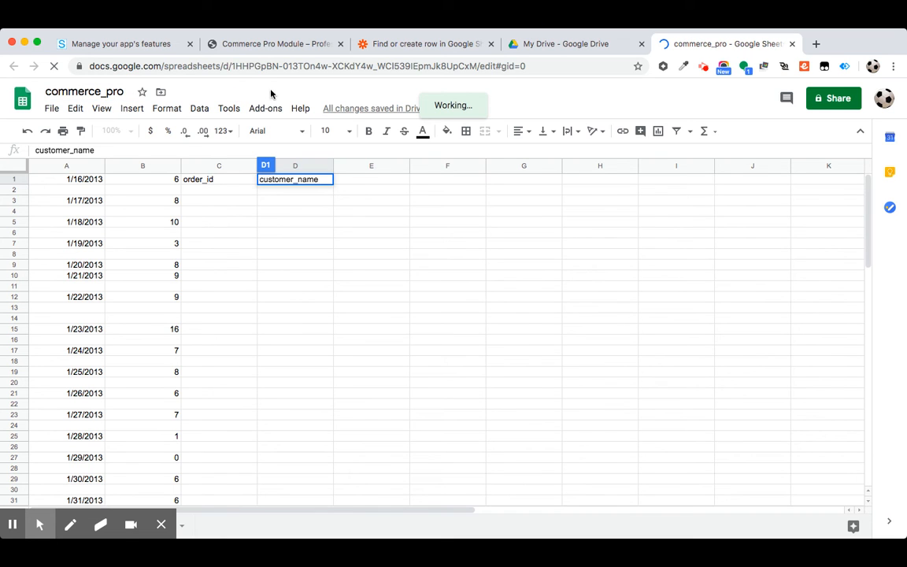
click(370, 182)
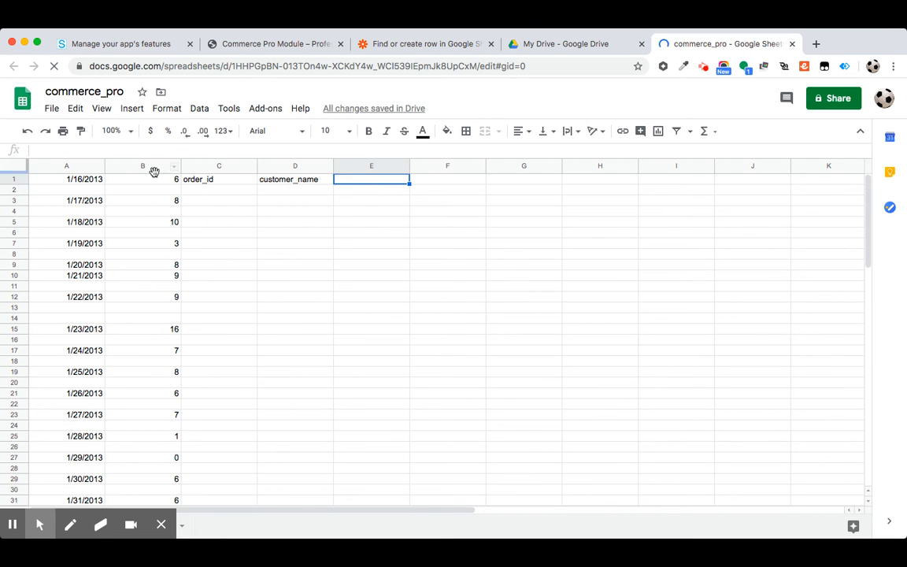
Return to the Zapier editor and reload the Create Spreadsheet Row page.
click(567, 45)
click(431, 46)
key(super+r)
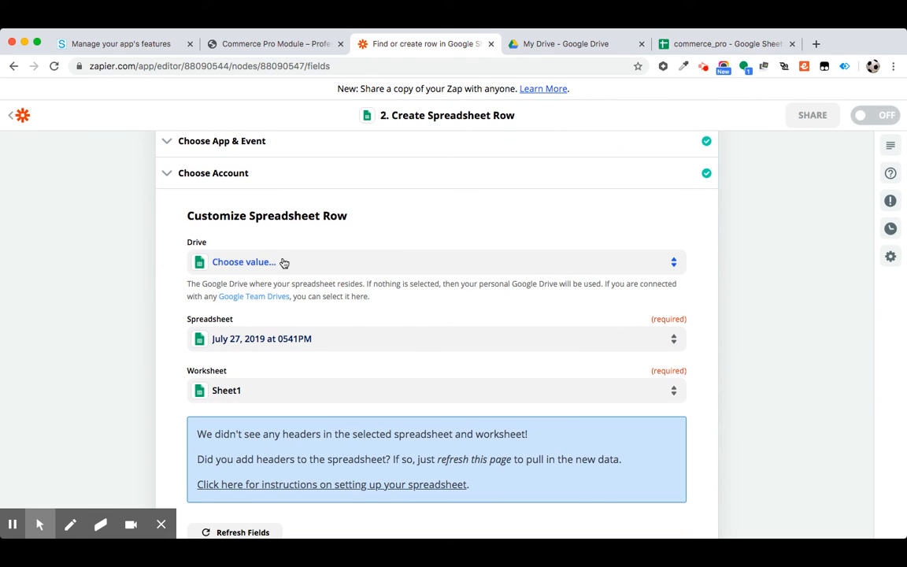
Choose My Google Drive as the drive and commerce_pro as the spreadsheet for the new row.
click(275, 263)
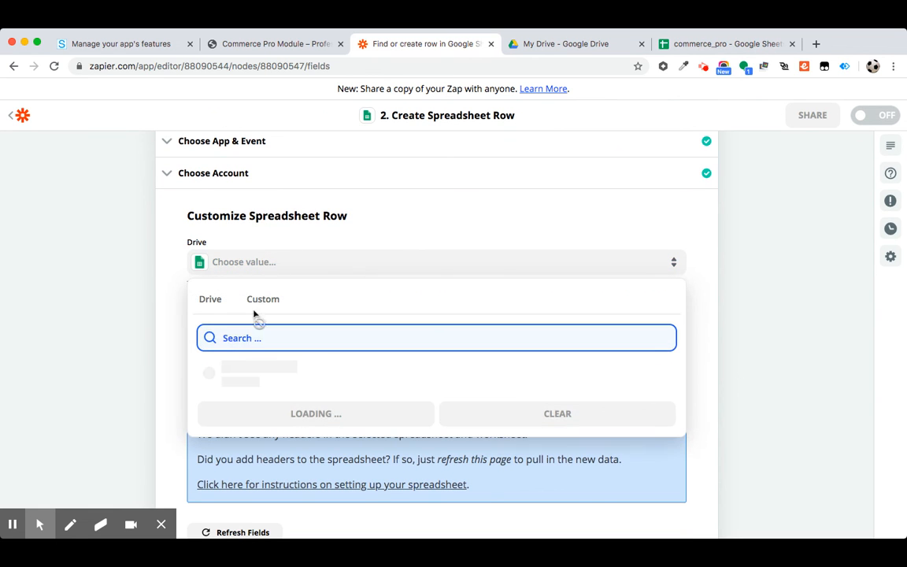
click(235, 371)
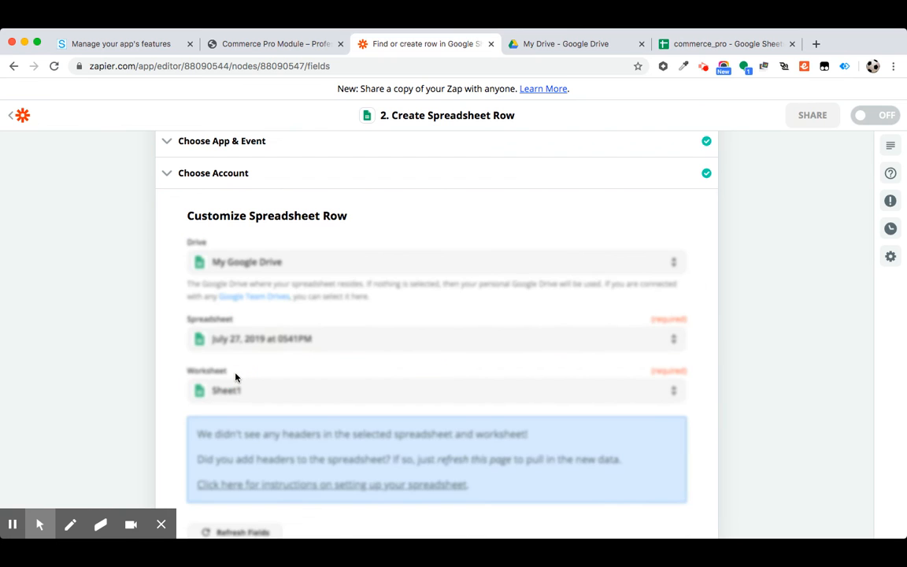
click(258, 339)
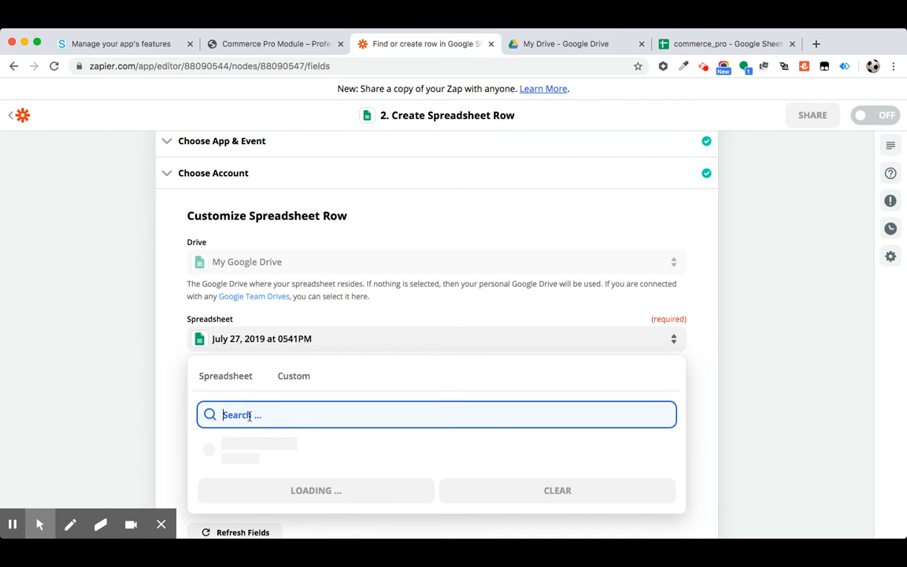
click(211, 450)
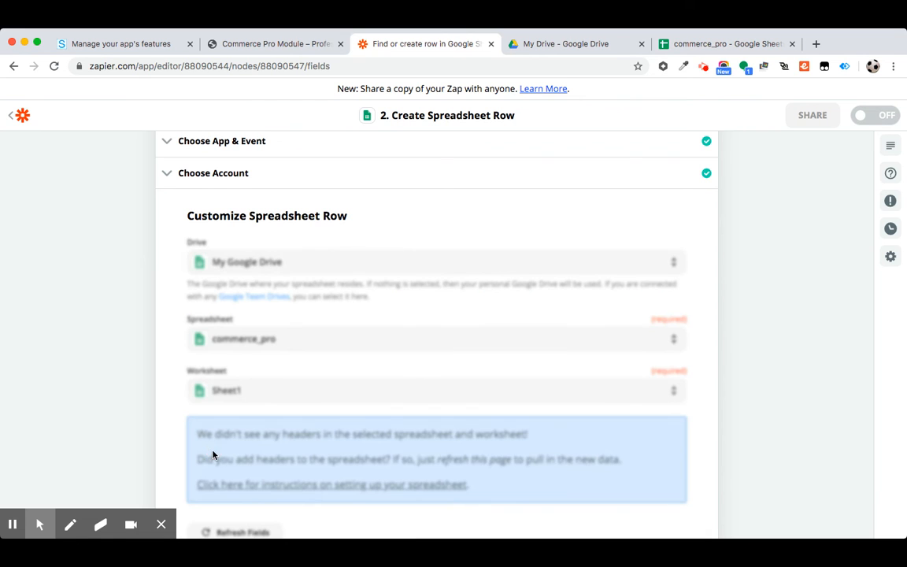
scroll(297, 356, down, 4)
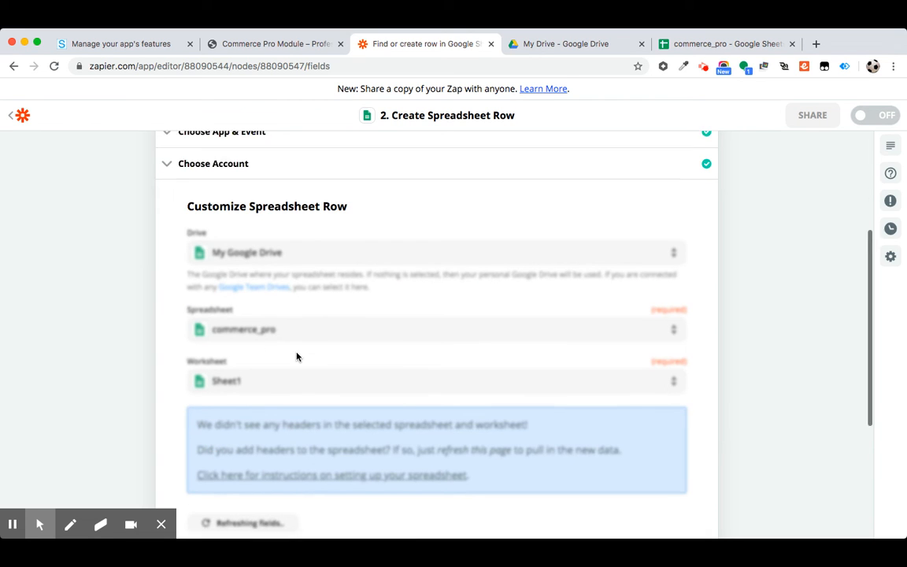
scroll(269, 361, down, 2)
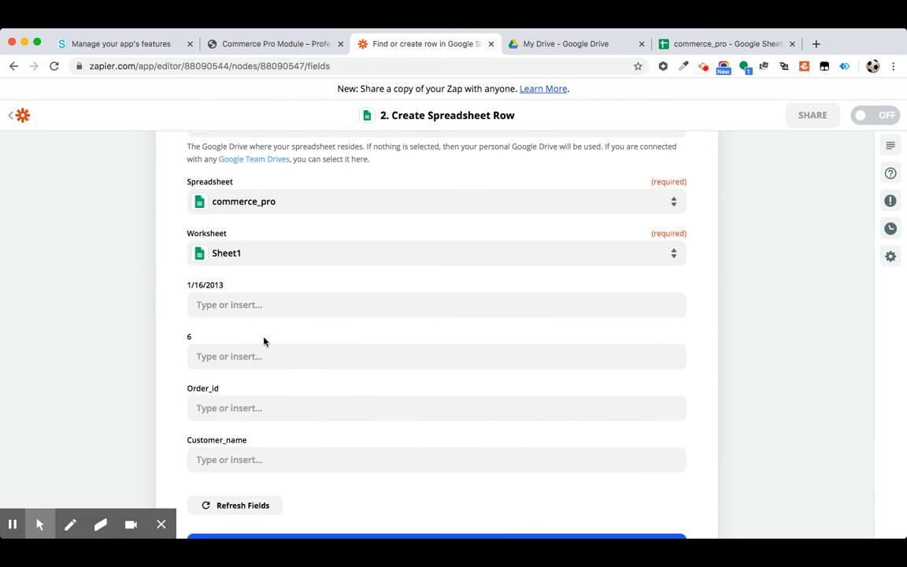
Map the Order_id column to the Order ID value from the Catch Hook data.
scroll(245, 351, down, 2)
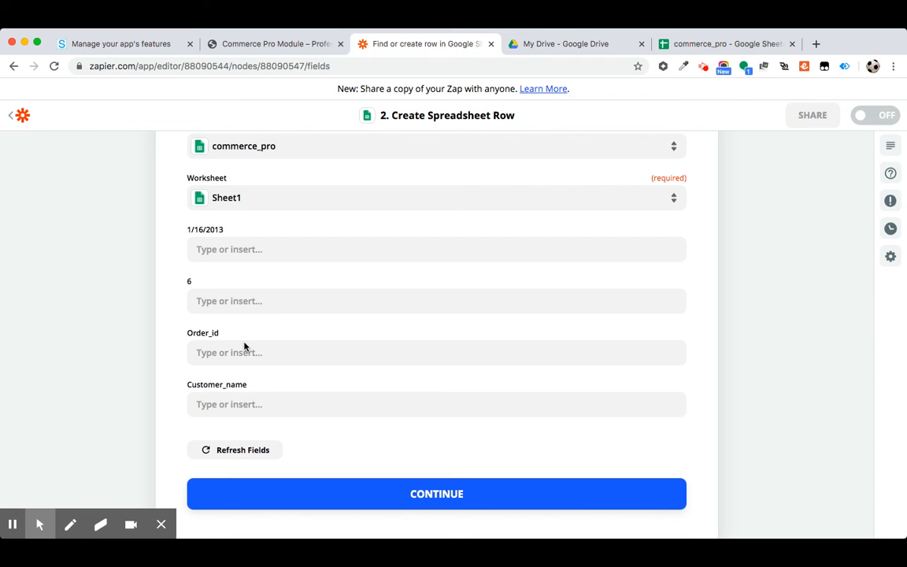
click(217, 352)
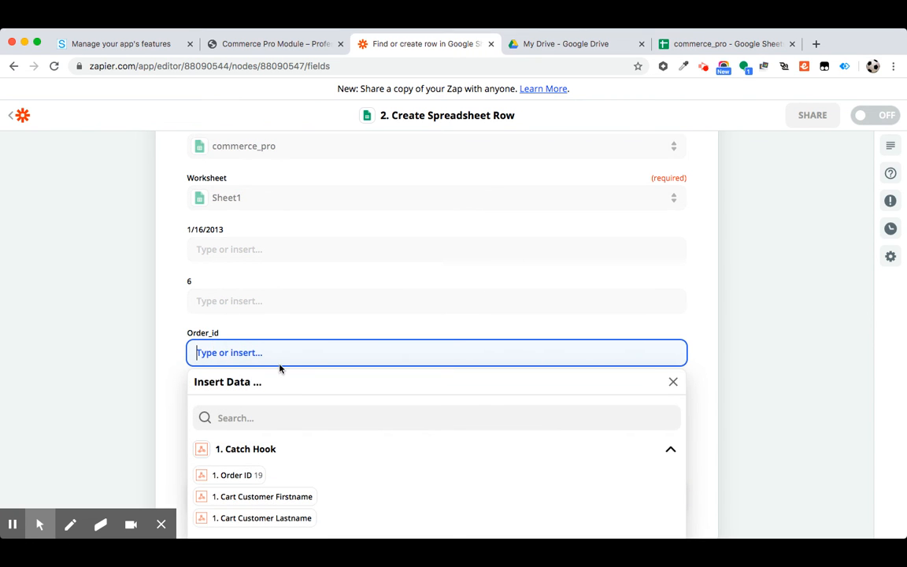
click(250, 447)
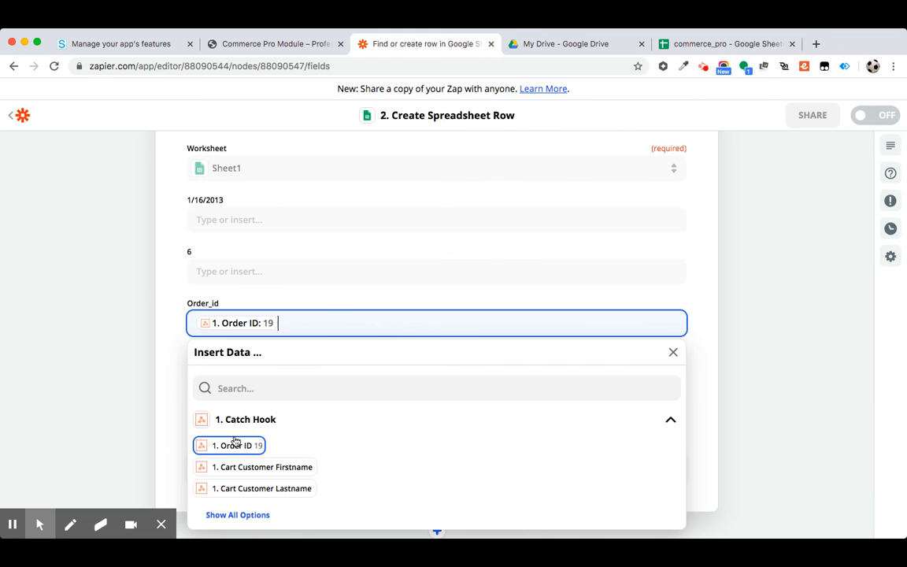
click(166, 341)
Map the Customer_name column to the Cart Customer Firstname value from the Catch Hook data.
click(237, 373)
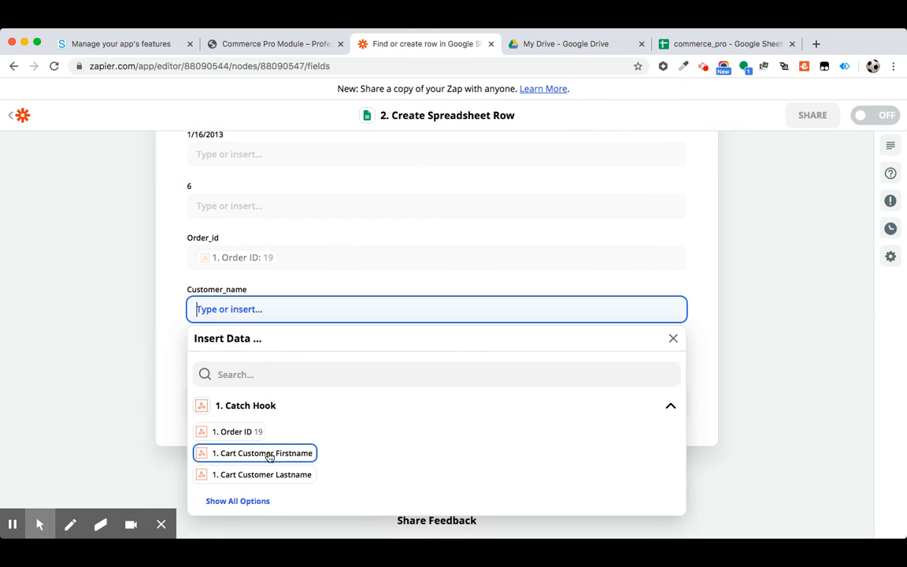
click(265, 454)
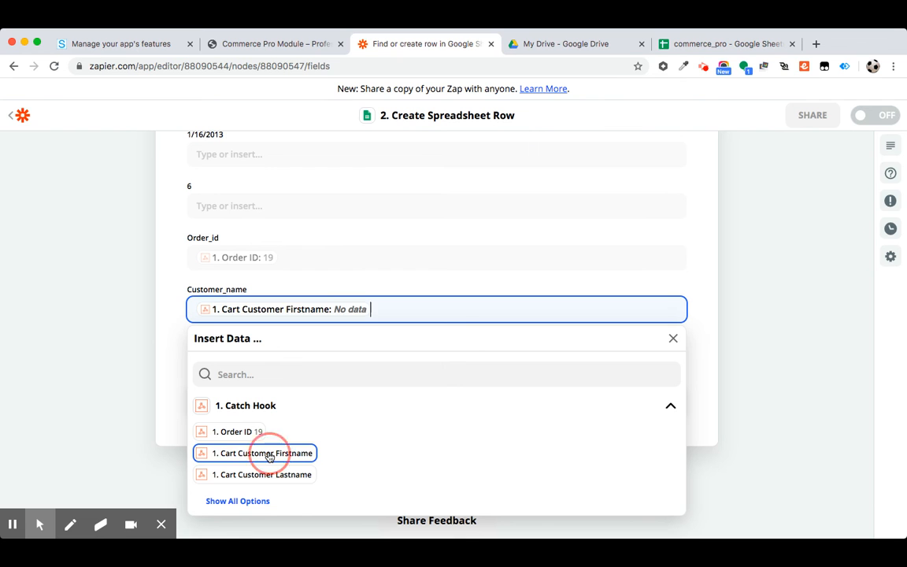
click(163, 323)
Show all Catch Hook values for Customer_name and examine the cart, customer and order entries for a customer name.
click(277, 312)
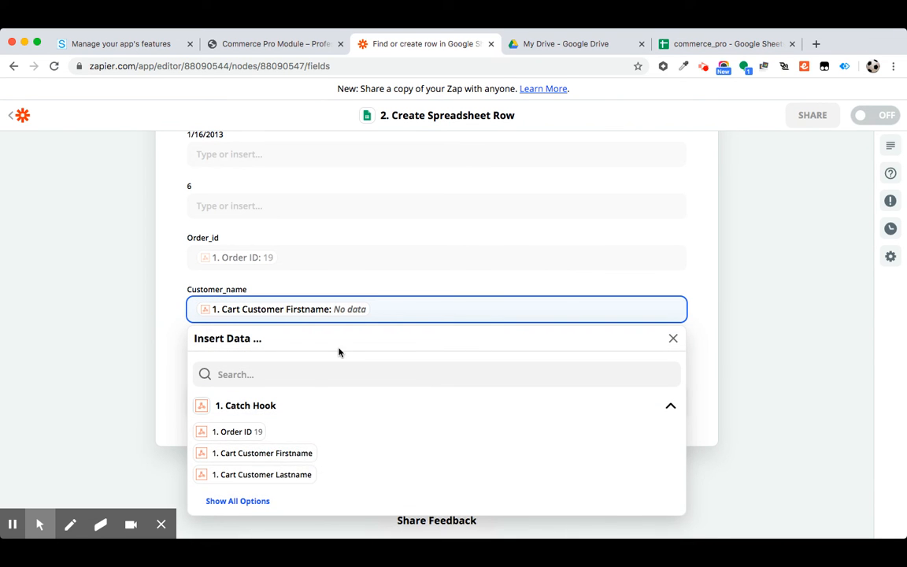
click(249, 440)
scroll(261, 431, down, 2)
scroll(264, 421, down, 5)
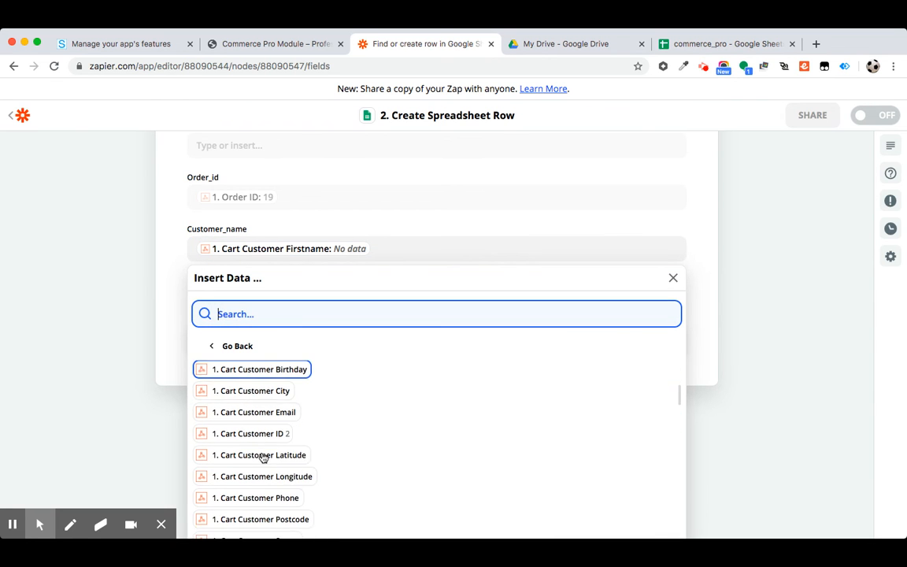
scroll(263, 457, down, 9)
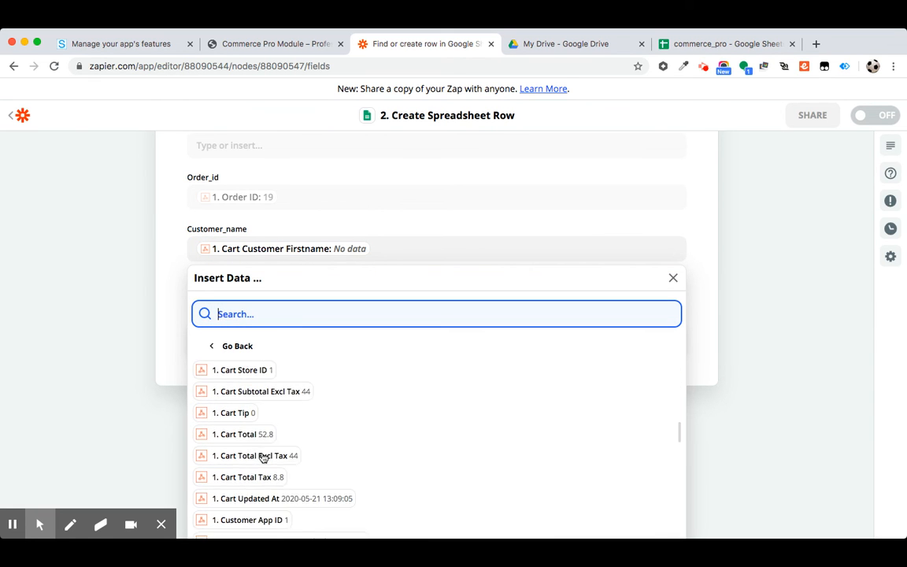
scroll(263, 456, down, 2)
scroll(262, 445, up, 3)
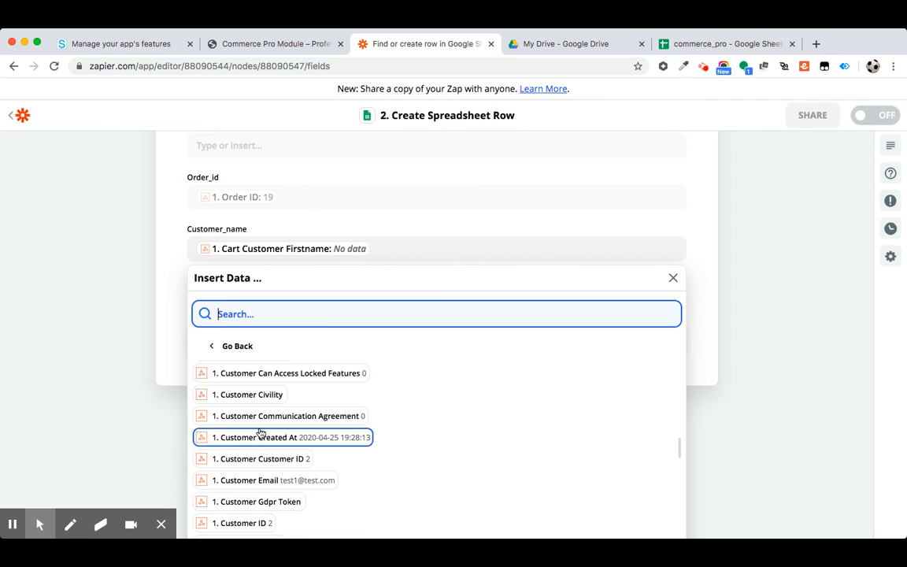
scroll(260, 432, up, 1)
scroll(261, 432, down, 2)
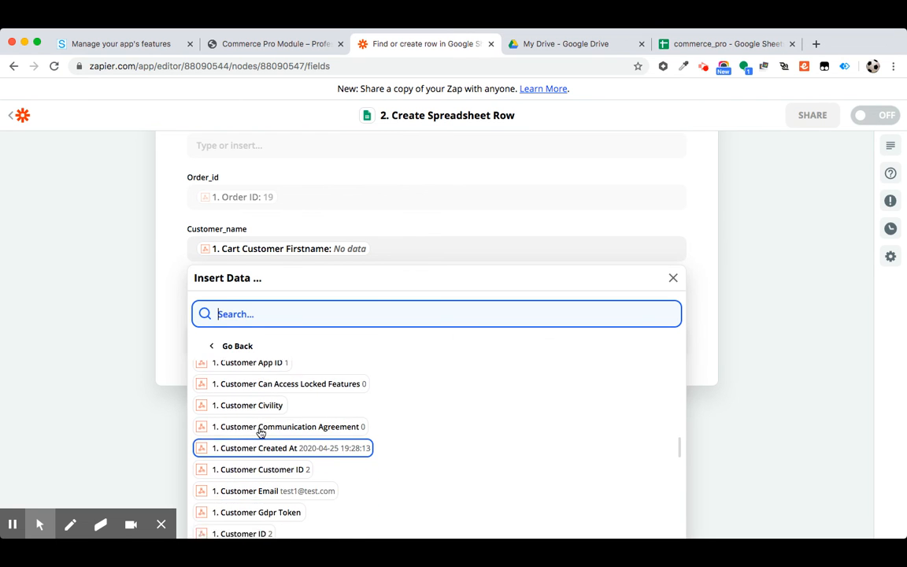
scroll(260, 432, down, 2)
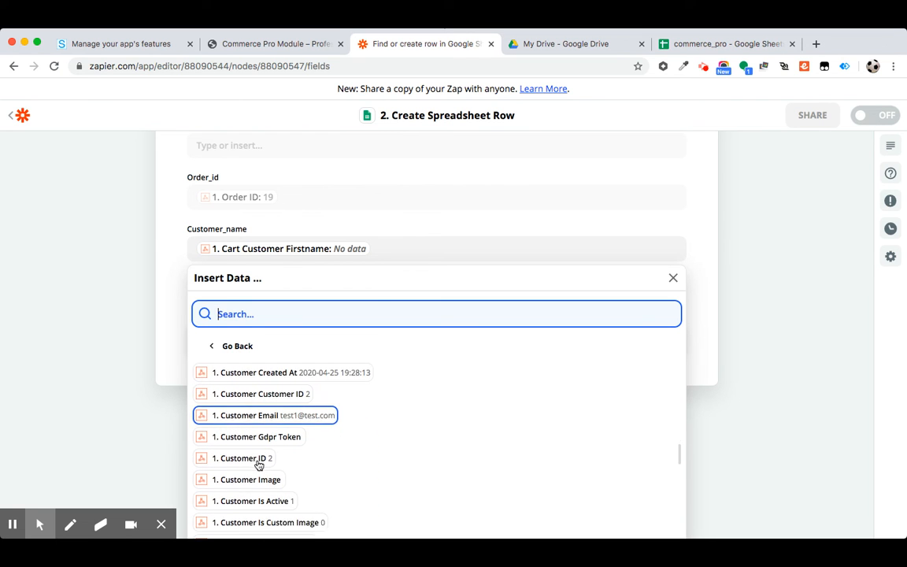
scroll(259, 465, down, 4)
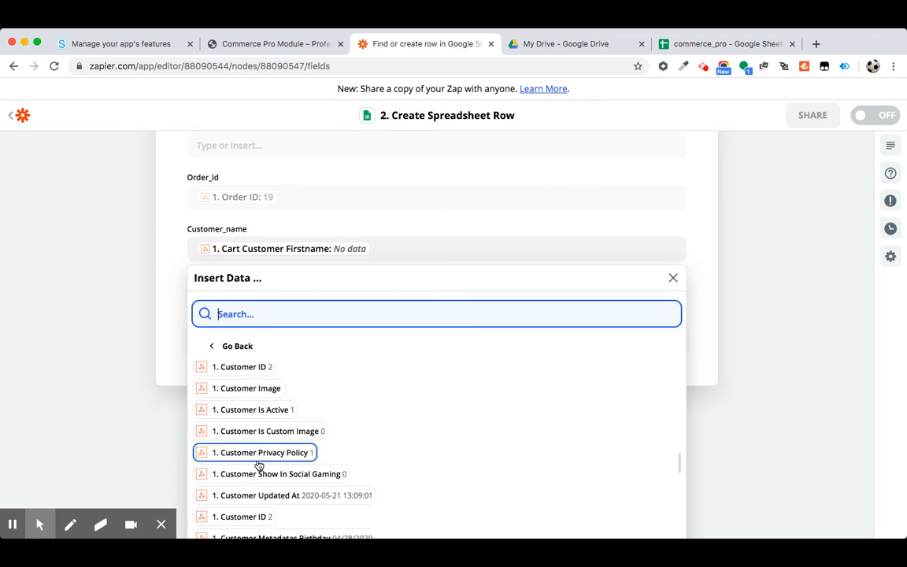
scroll(257, 465, down, 1)
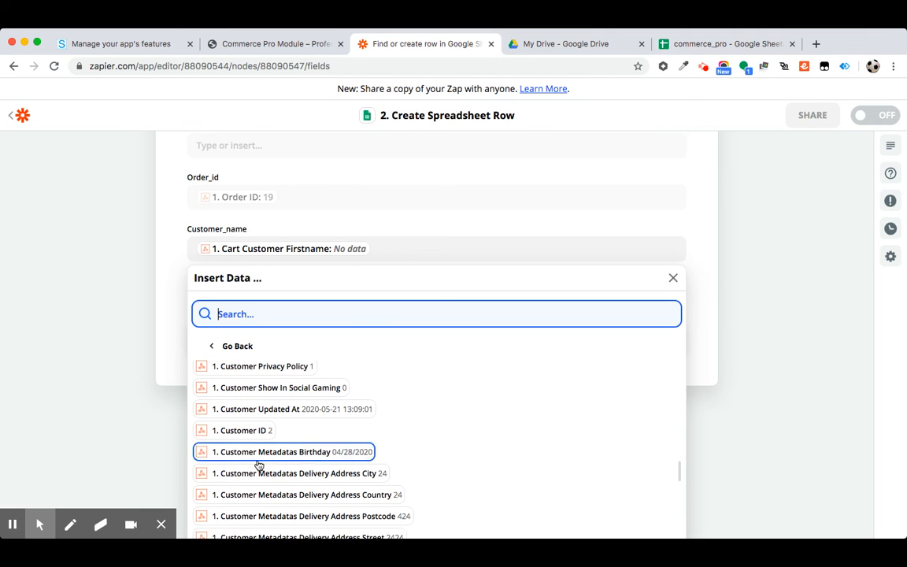
scroll(258, 465, down, 6)
scroll(257, 465, down, 1)
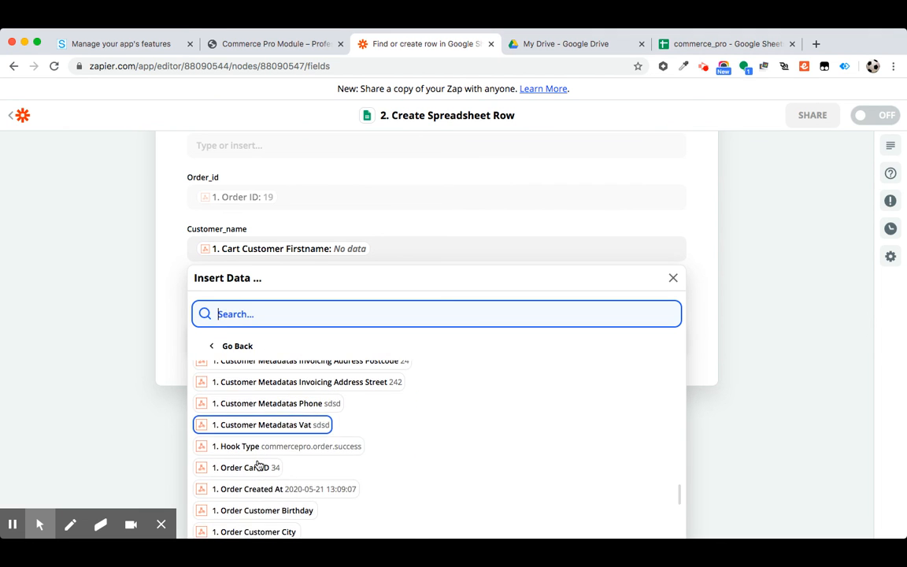
scroll(278, 453, down, 1)
scroll(278, 453, down, 1)
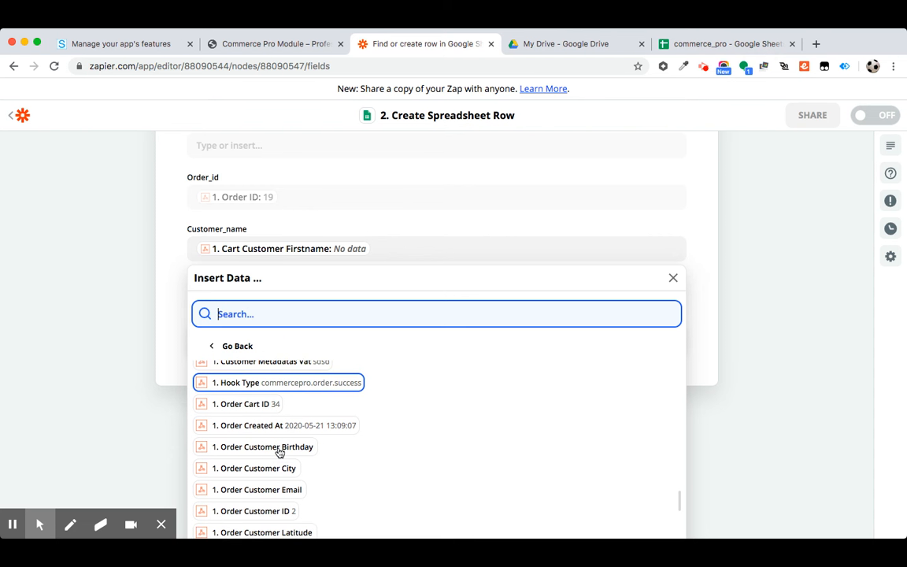
scroll(276, 468, down, 2)
scroll(277, 469, up, 7)
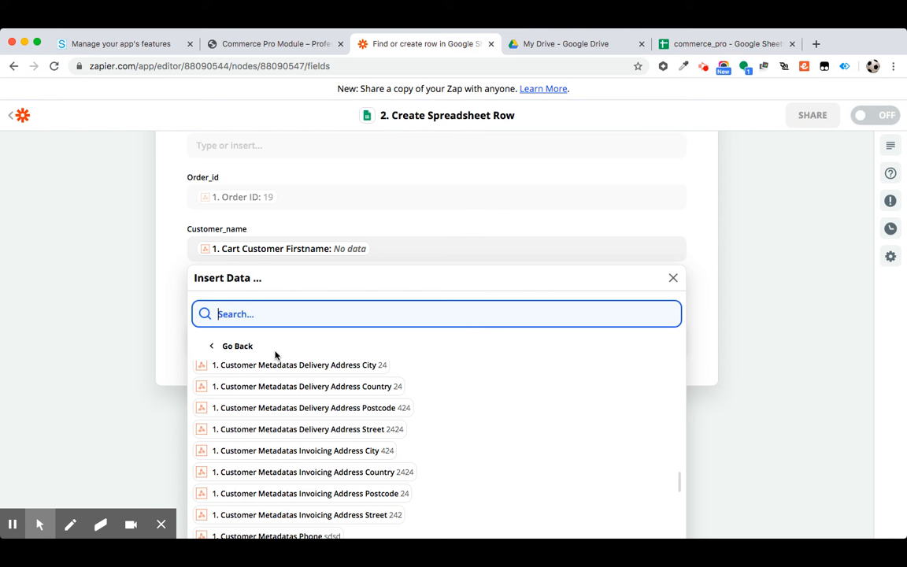
Search the hook values for "name" and replace the Customer_name mapping with Customer Firstname.
text(name)
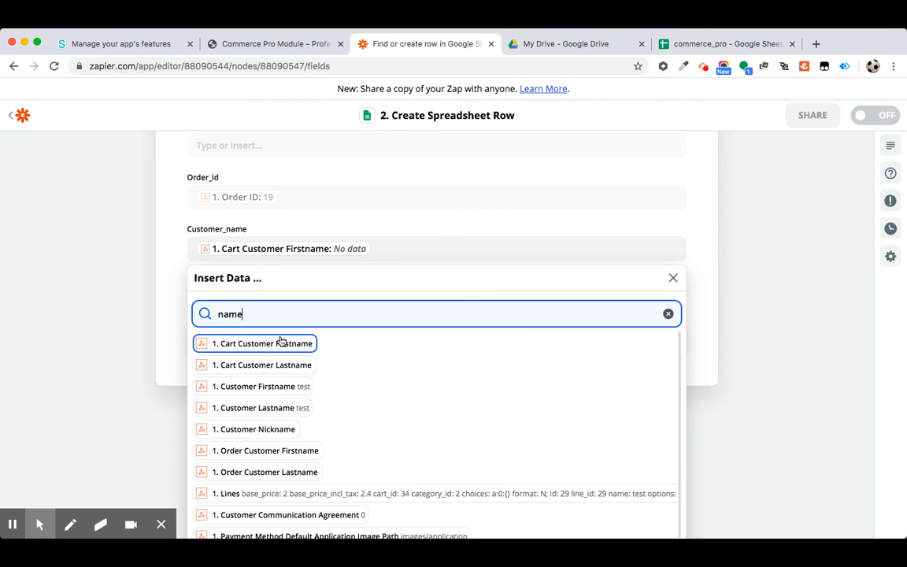
click(271, 387)
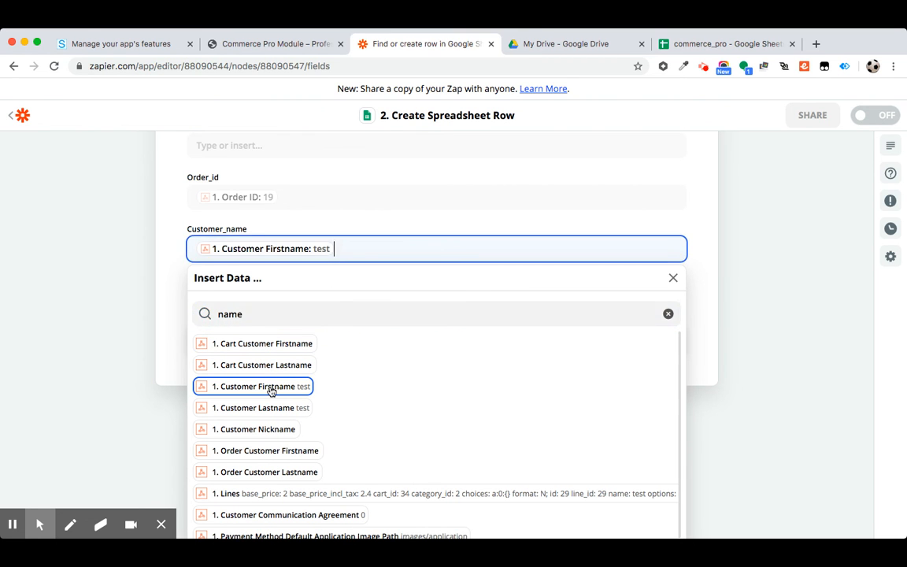
click(180, 238)
scroll(326, 237, up, 2)
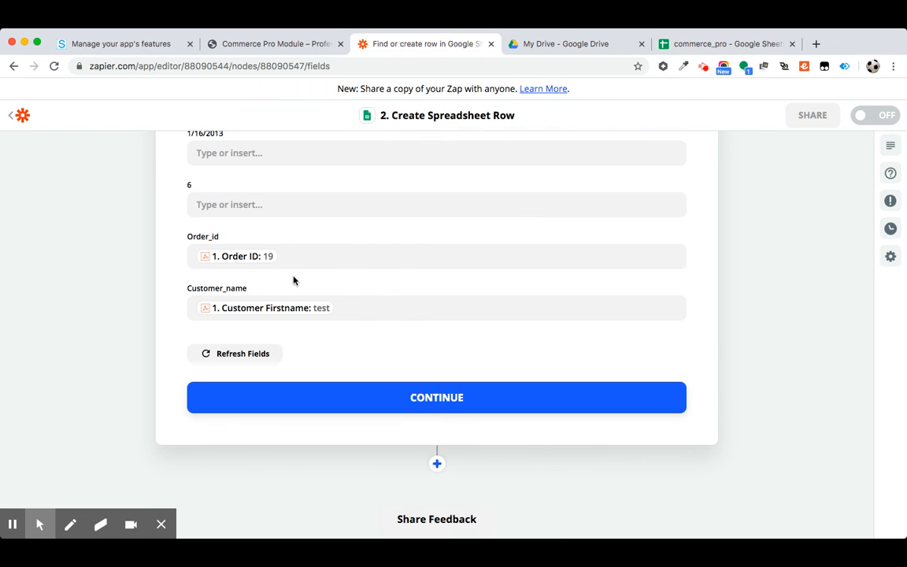
Continue to the data preview, review the mapped fields and run the test that sends the row to Google Sheets.
click(432, 407)
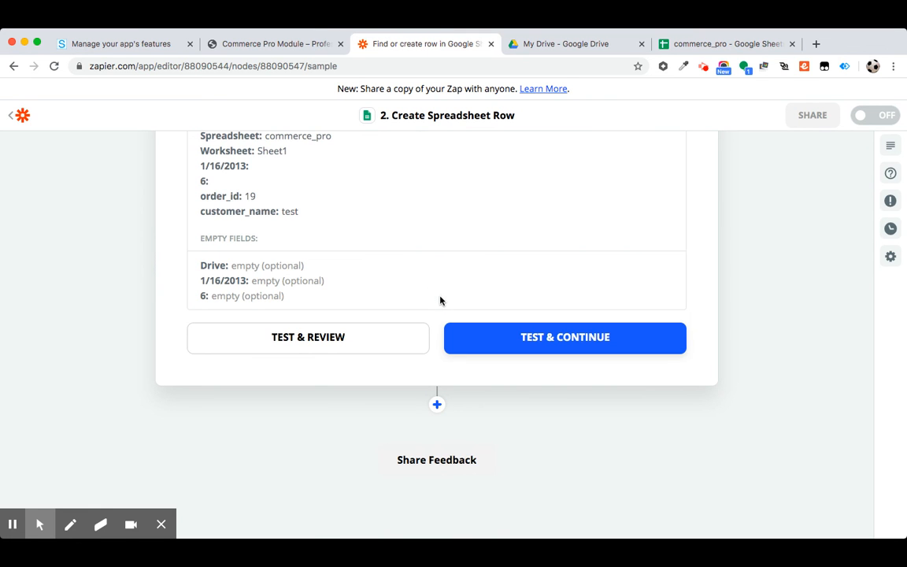
scroll(479, 280, up, 3)
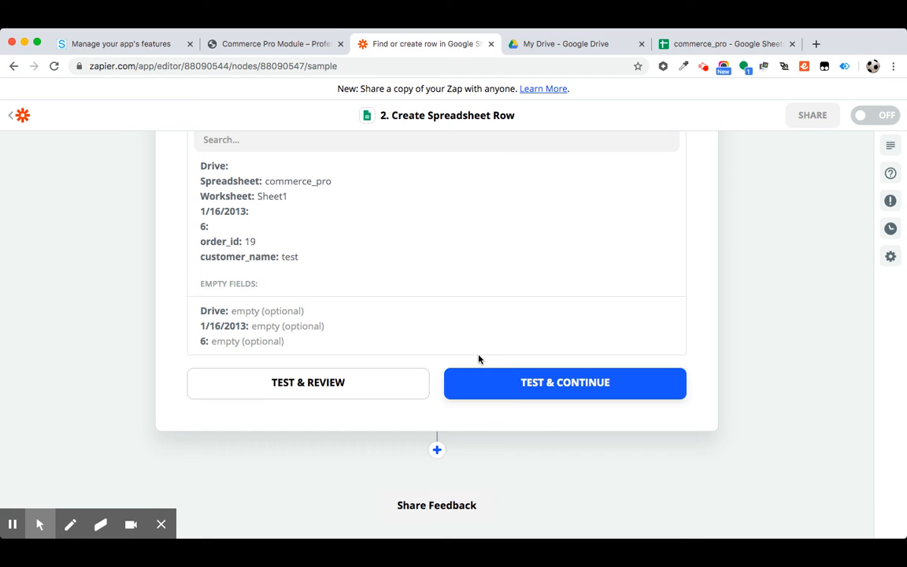
click(545, 426)
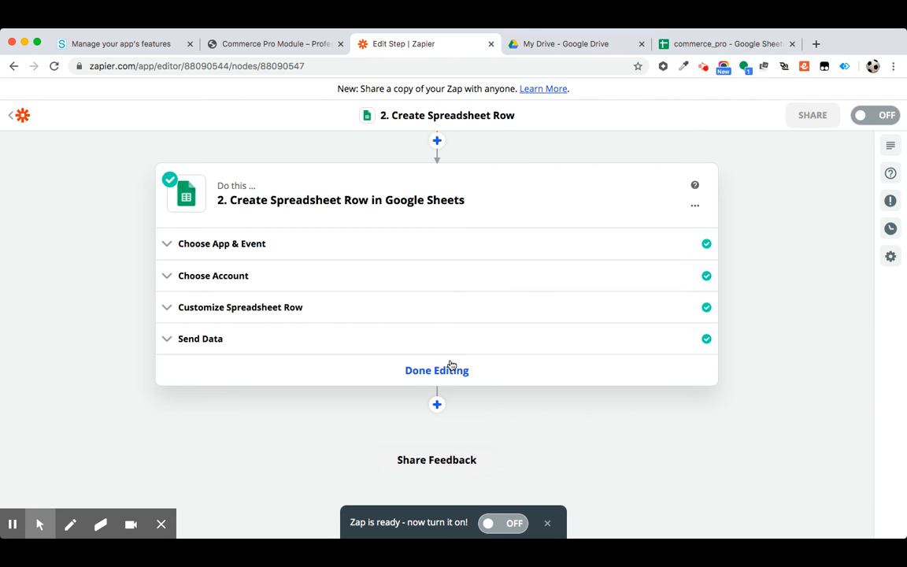
Switch to the commerce_pro spreadsheet and check below the existing data for the row sent by the test.
click(708, 44)
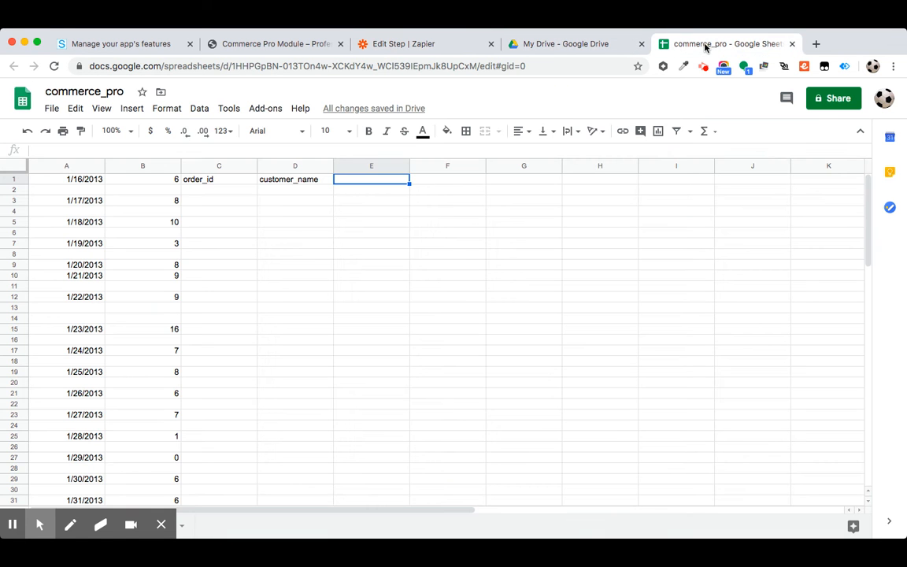
scroll(313, 250, down, 3)
scroll(308, 255, down, 10)
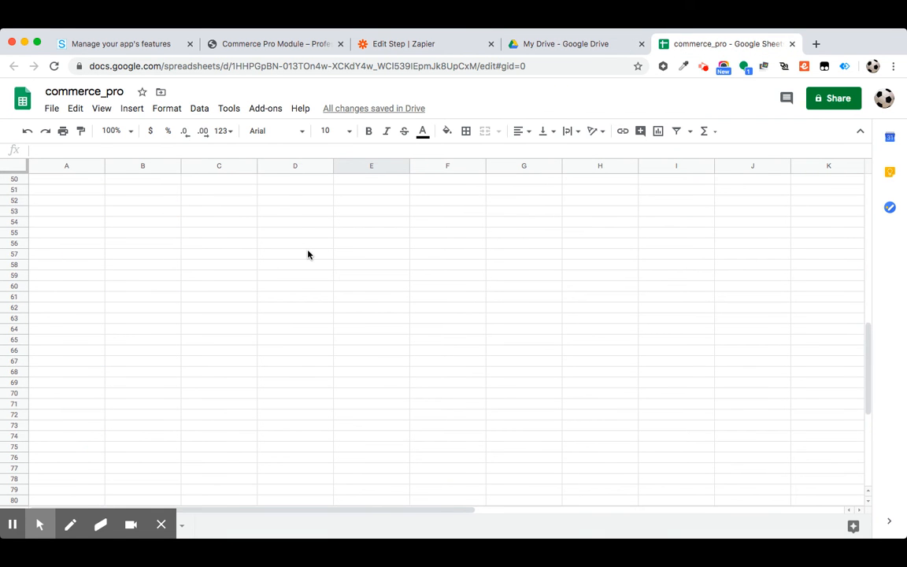
scroll(308, 254, up, 5)
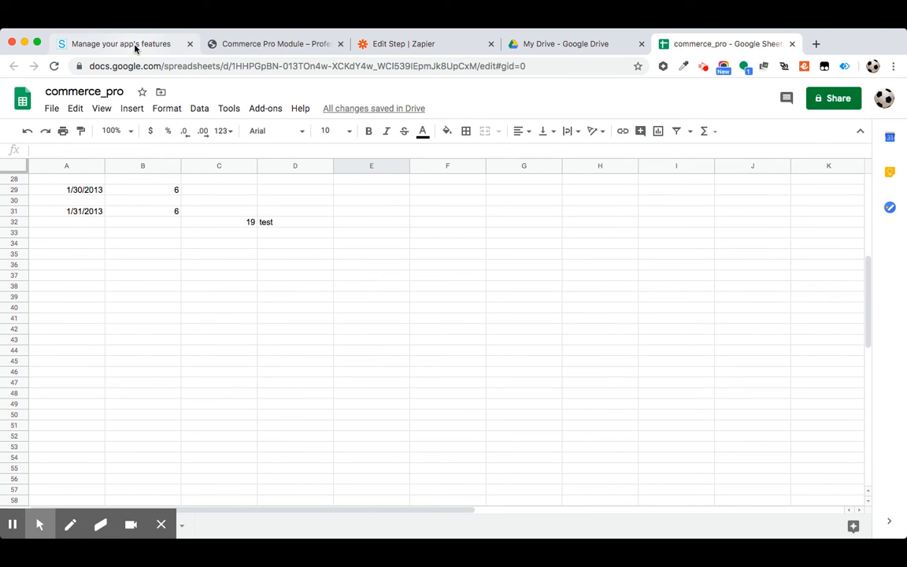
Return to the Zapier editor and finish editing the Create Spreadsheet Row step.
click(425, 44)
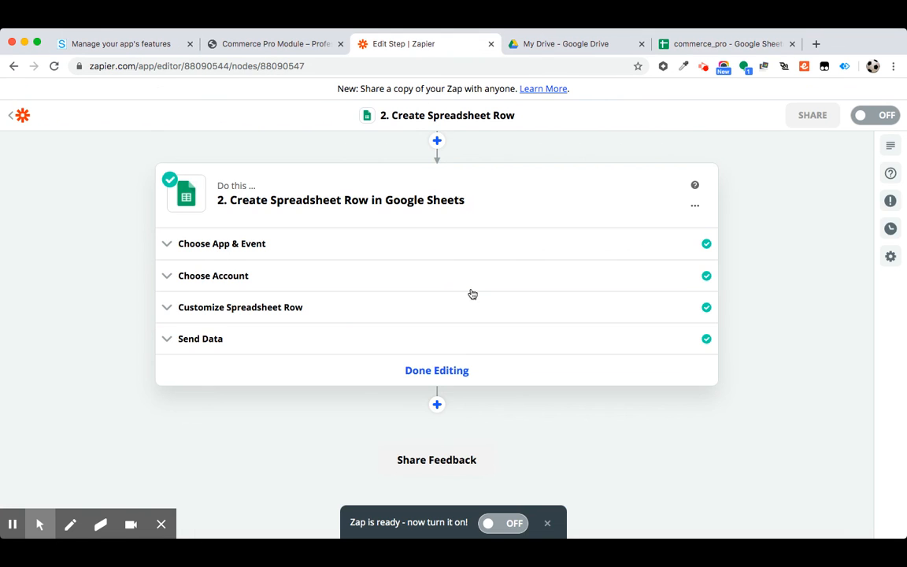
click(437, 370)
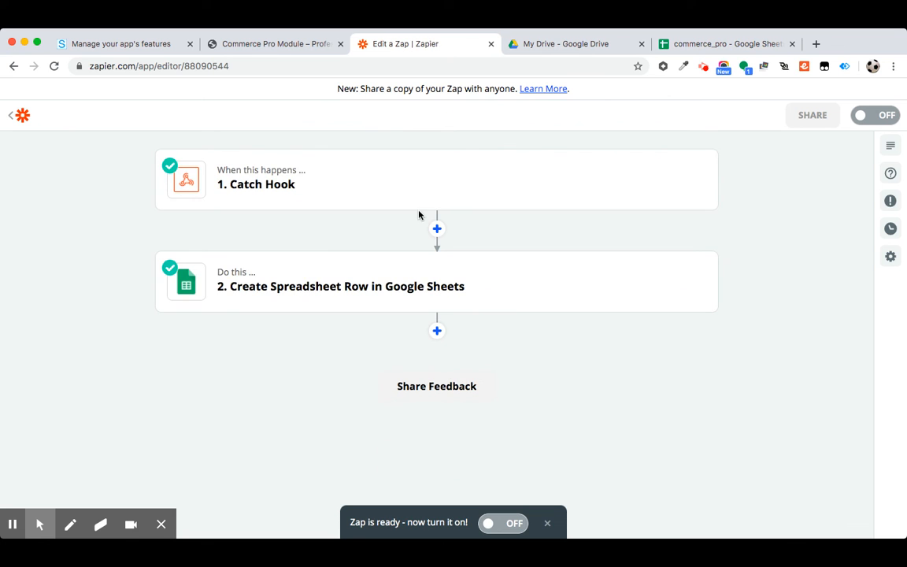
Switch to the SiberianCMS app preview and add the test product from the Test category to the cart with the Test 1 option.
click(133, 46)
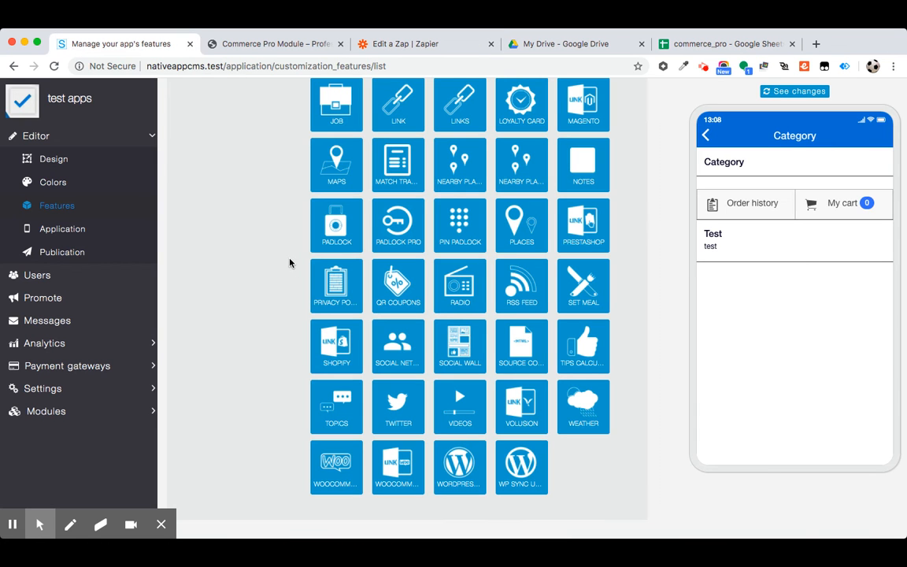
click(740, 247)
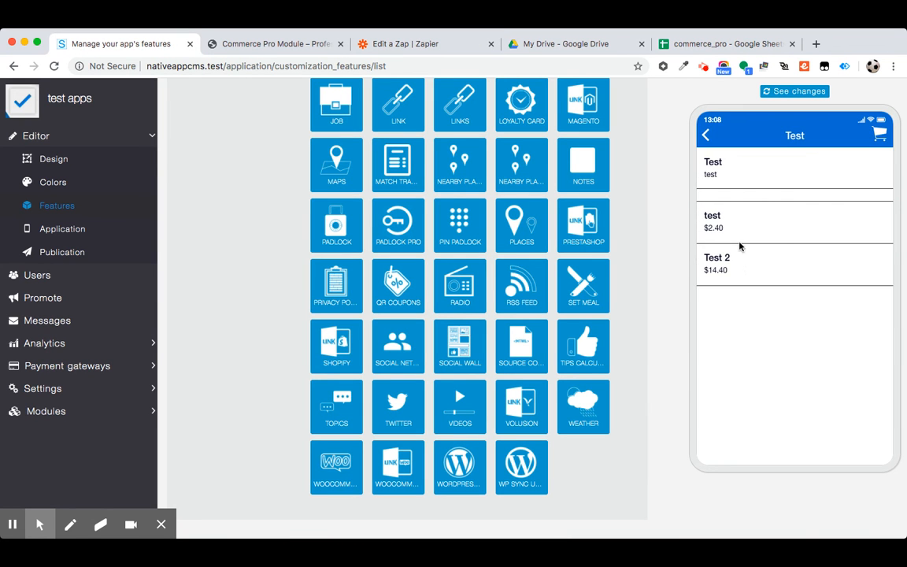
click(757, 226)
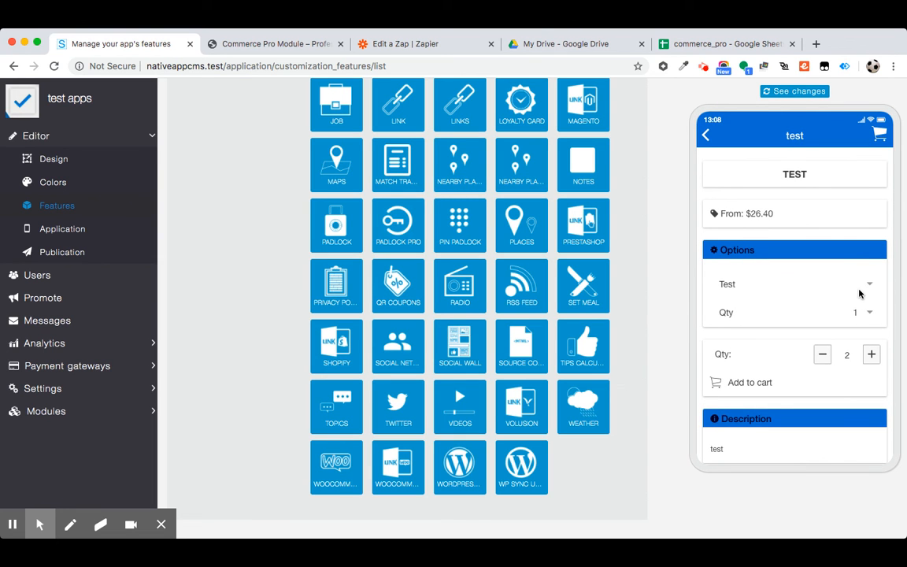
click(851, 301)
click(754, 384)
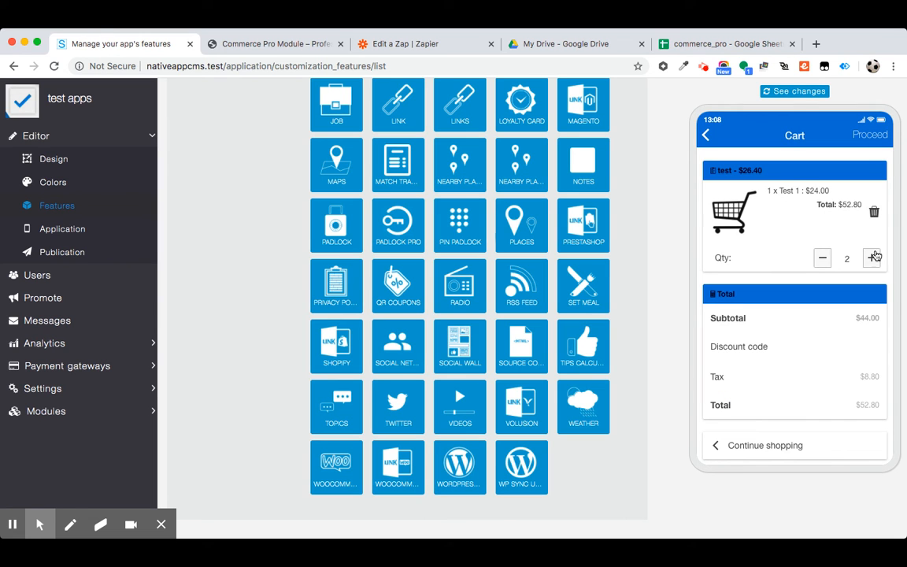
Check out the cart with the existing buyer information, the first delivery method and Cash payment, and validate the order.
click(868, 139)
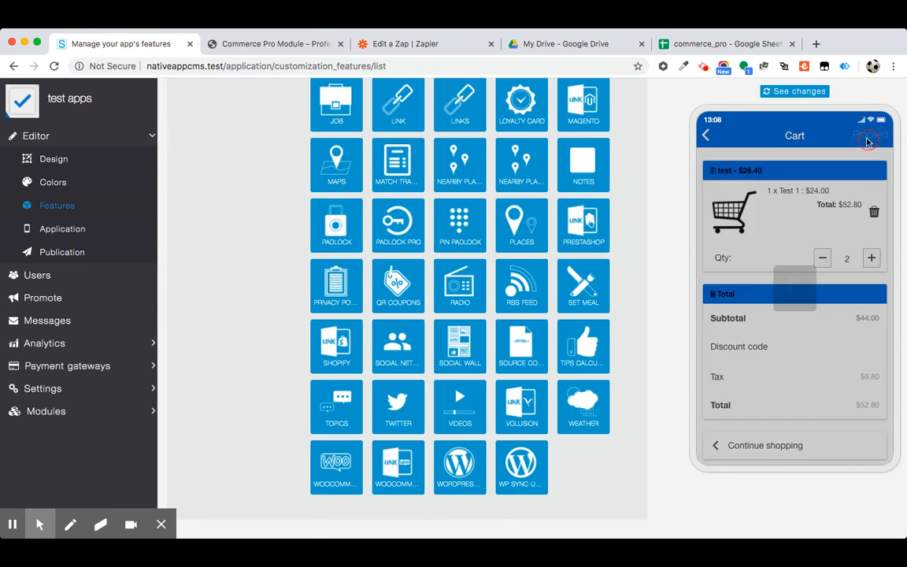
click(879, 135)
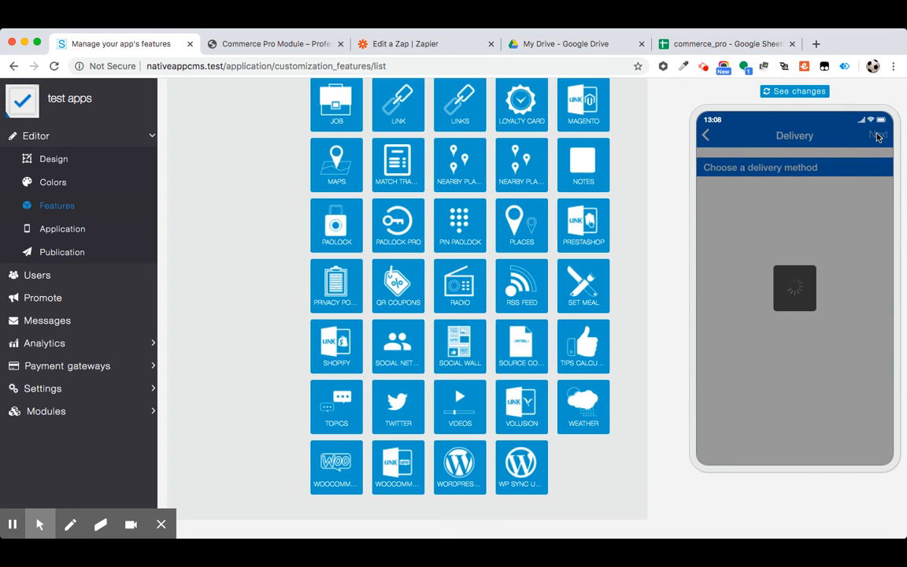
click(793, 189)
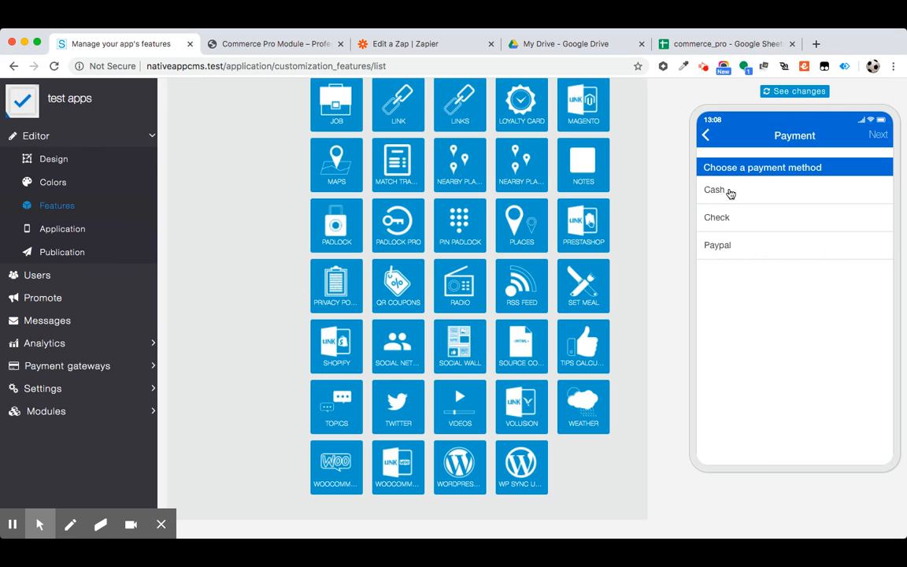
click(729, 193)
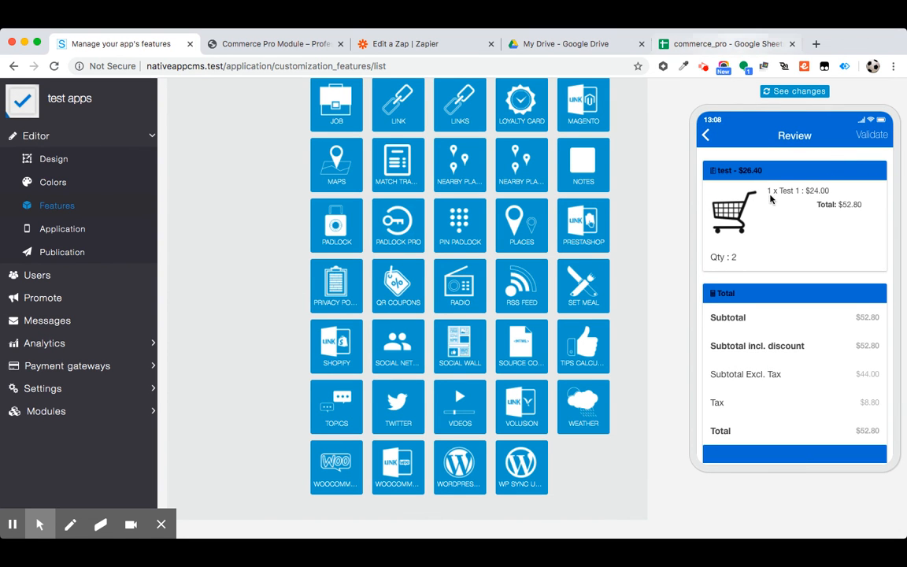
scroll(781, 263, down, 1)
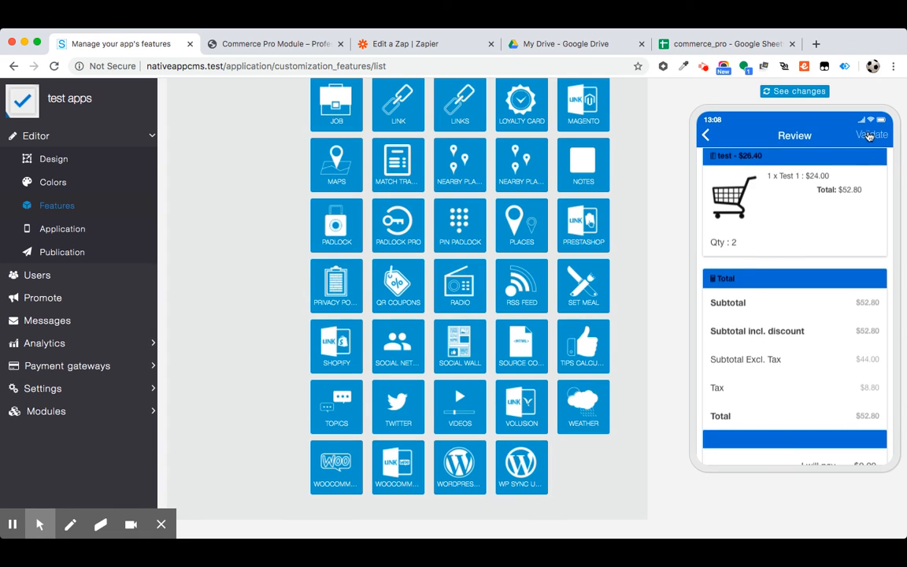
click(868, 136)
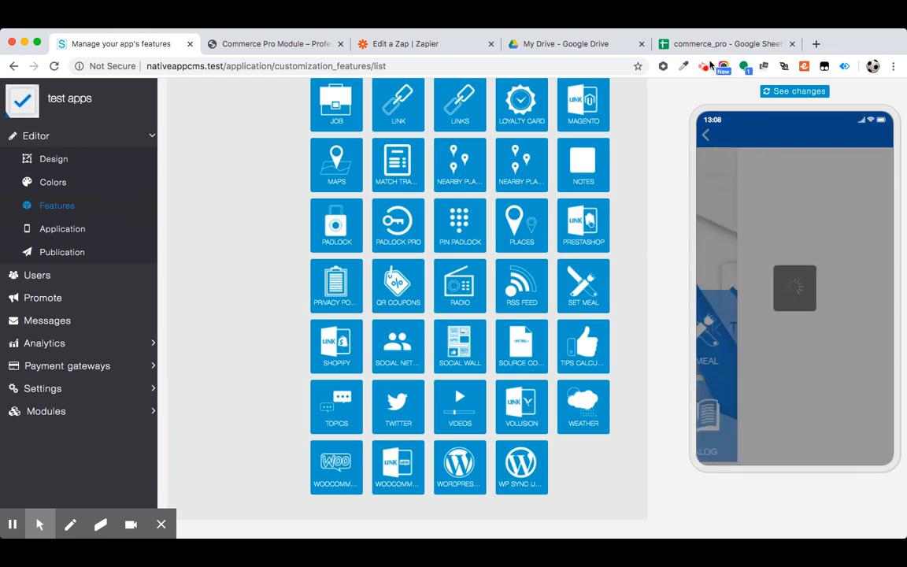
Switch to the commerce_pro spreadsheet, reload it and check below the existing data for a row from the new order.
click(712, 44)
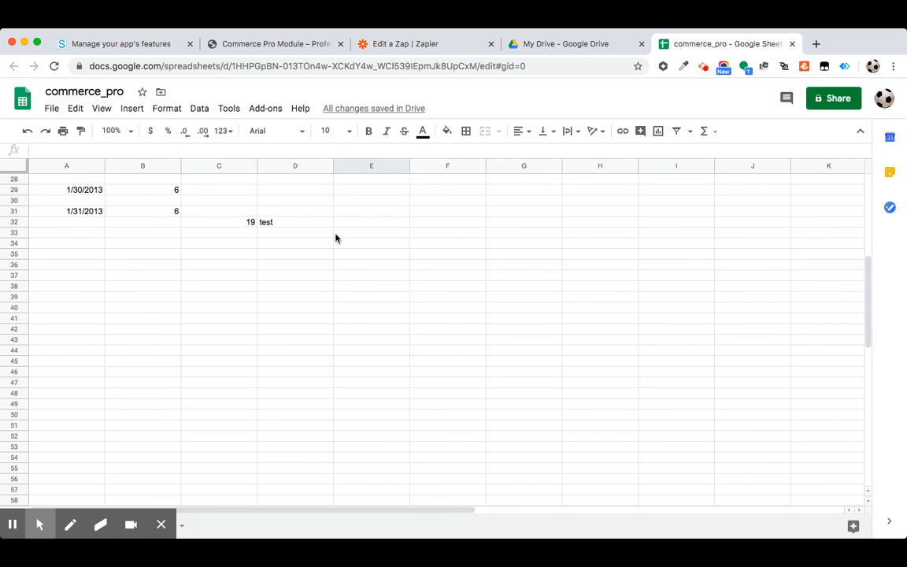
scroll(259, 227, up, 1)
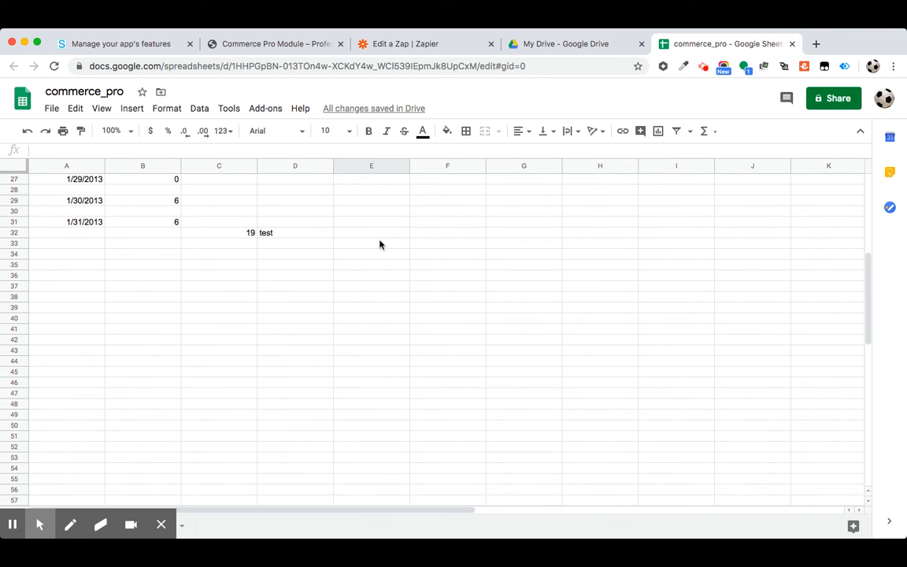
scroll(389, 253, down, 1)
scroll(331, 244, up, 2)
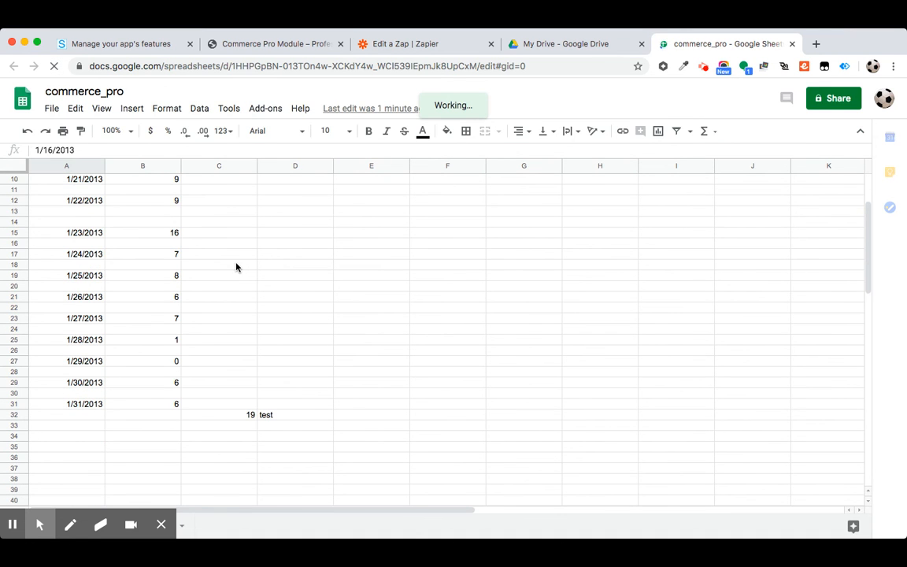
scroll(235, 267, down, 2)
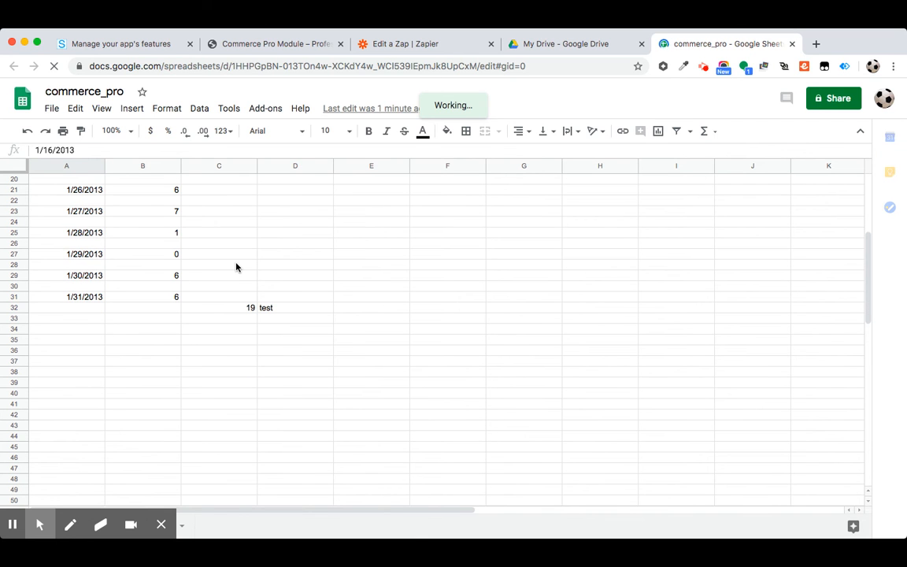
Return to the Zapier editor and turn on the Zap.
click(406, 46)
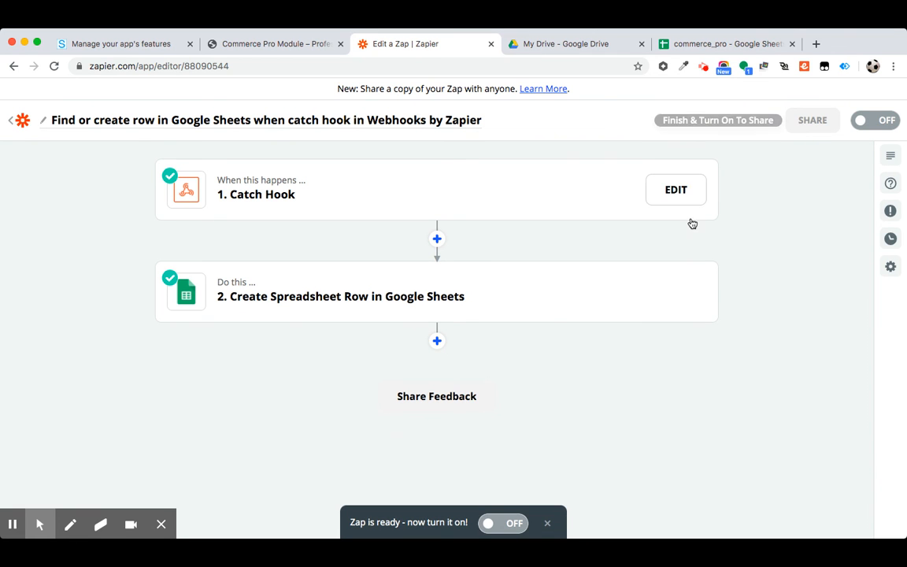
click(875, 121)
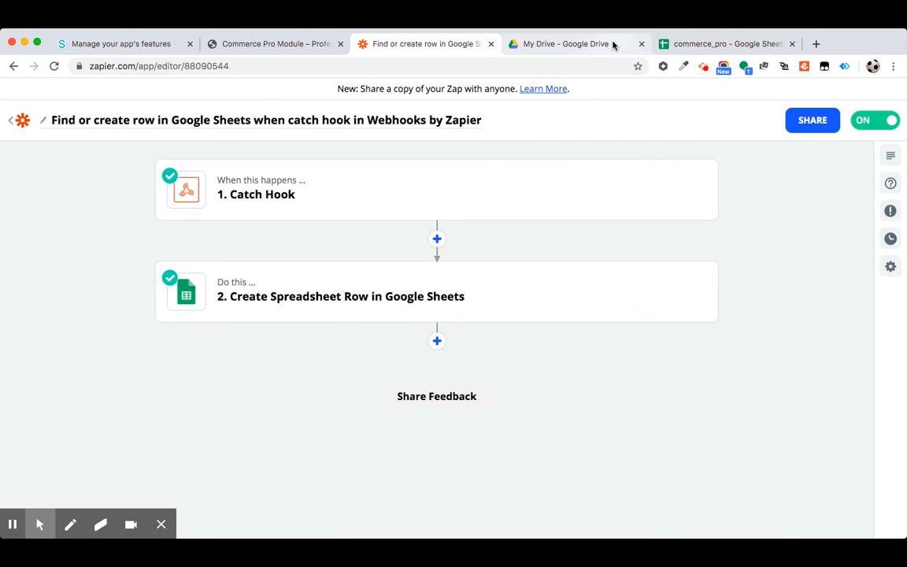
Go back to the SiberianCMS app preview and put the test product with the Test 1 option in the cart for another order.
click(138, 45)
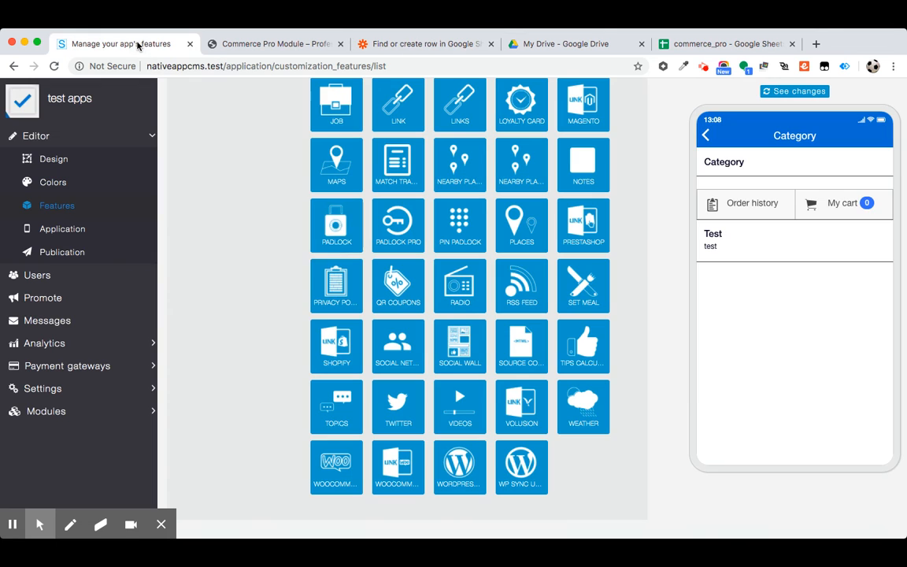
click(759, 241)
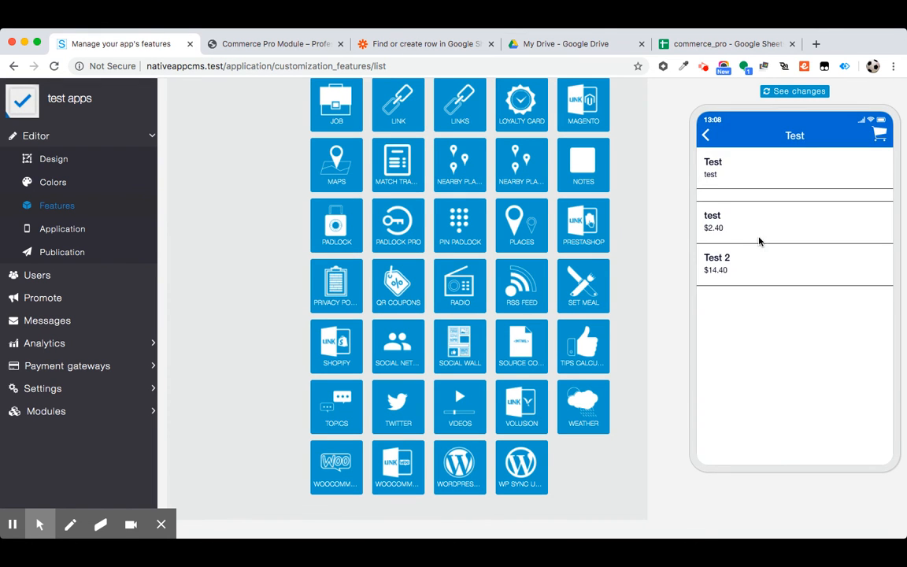
click(755, 227)
click(864, 282)
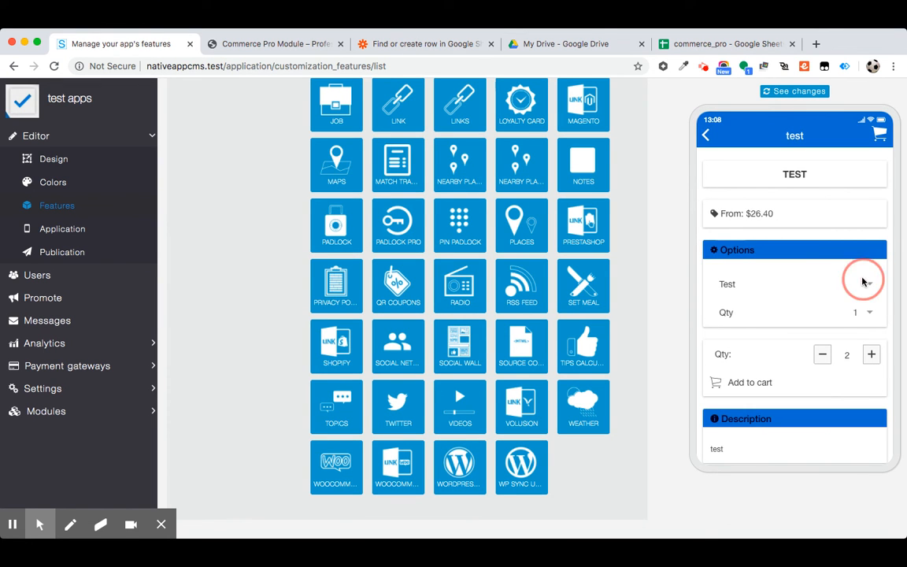
click(852, 295)
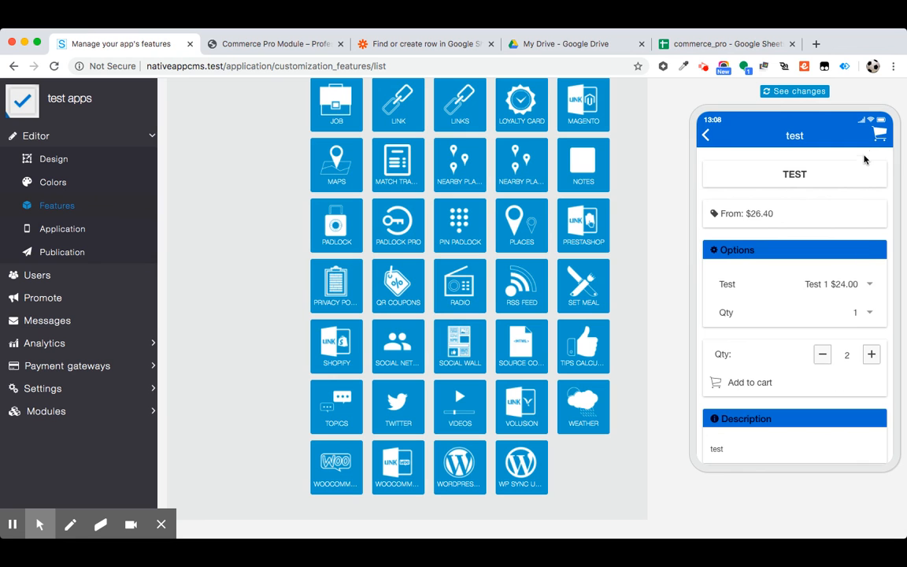
click(743, 383)
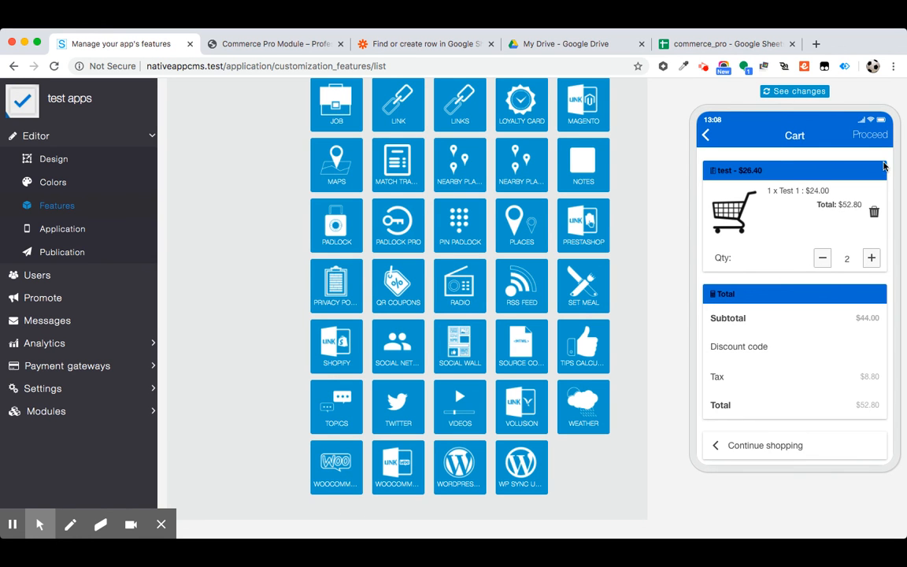
Place the second order with the saved buyer information, the first delivery method and Cash payment.
click(868, 136)
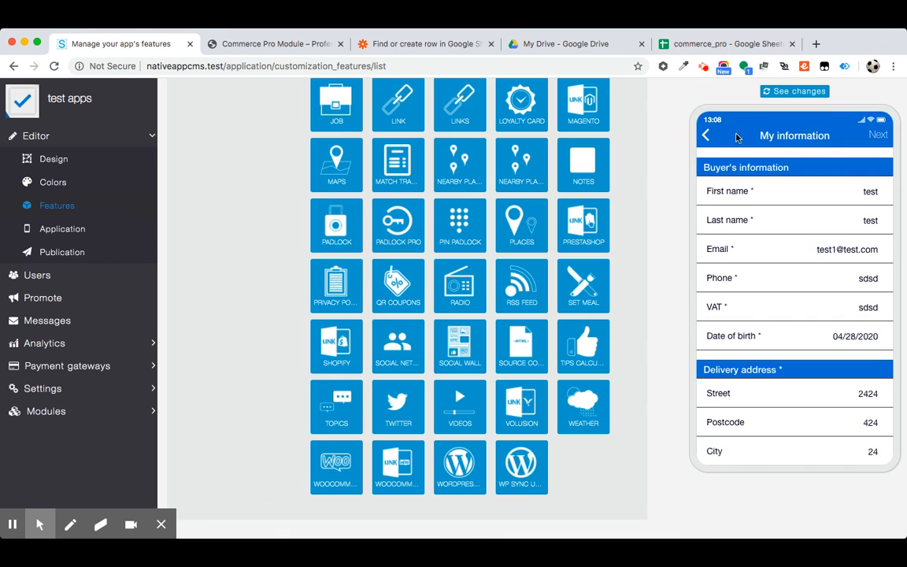
click(872, 136)
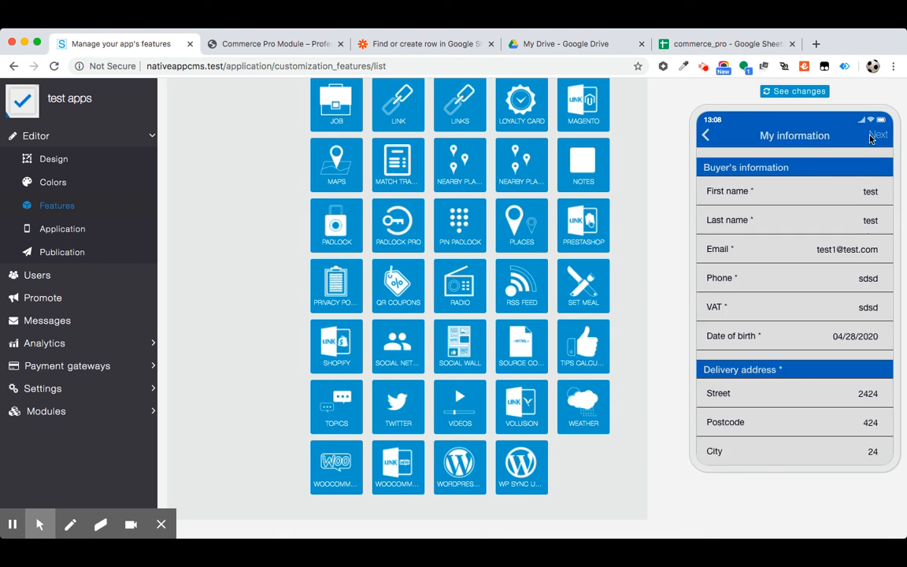
click(770, 189)
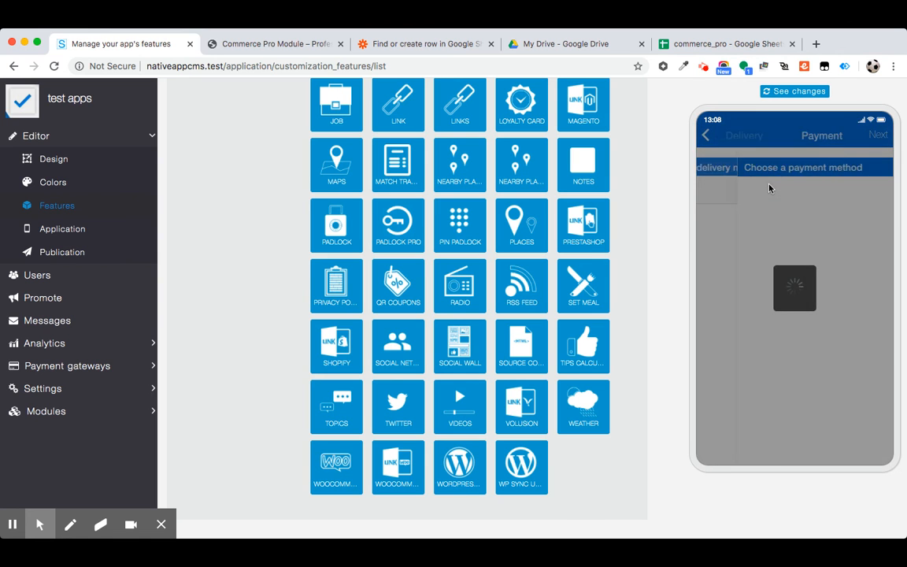
click(738, 183)
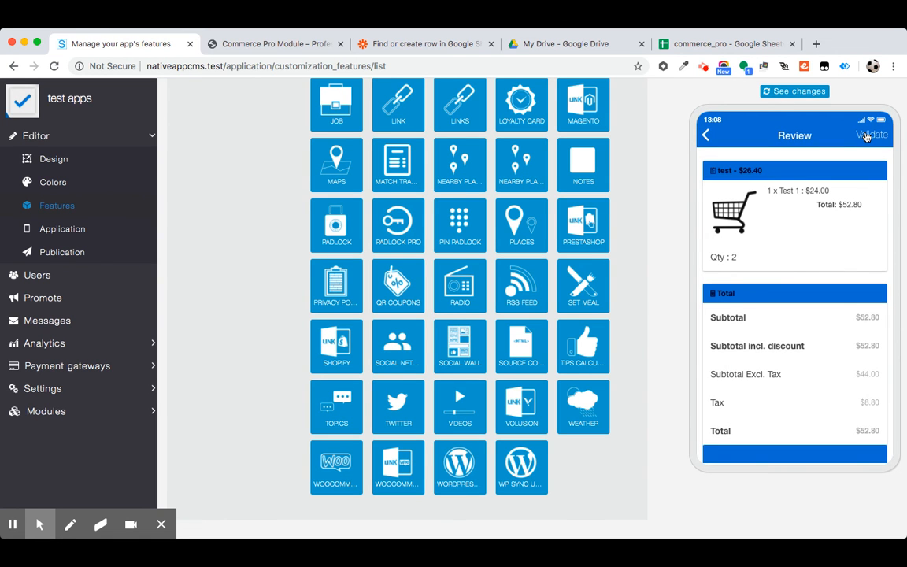
click(866, 135)
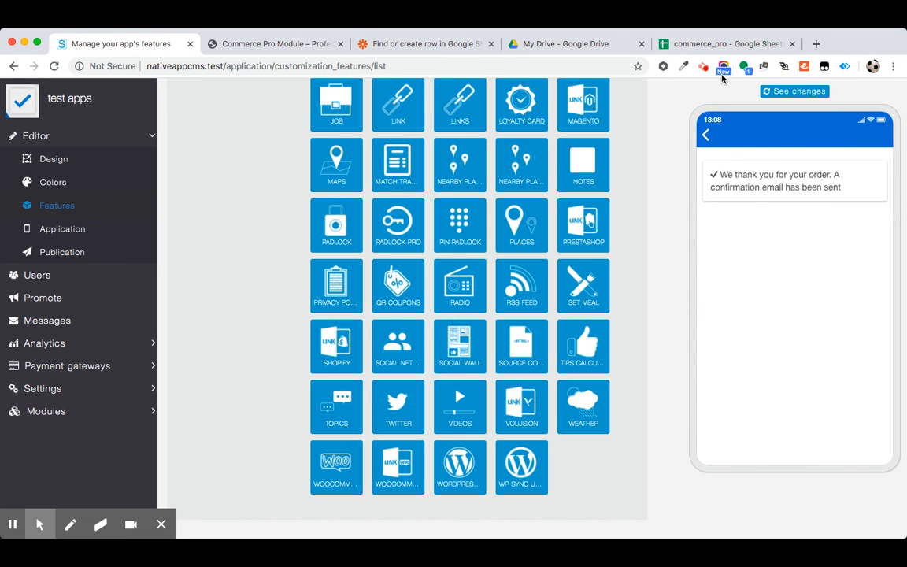
Check the commerce_pro spreadsheet for the new order's row, and reopen the Create Spreadsheet Row step in Zapier for editing.
click(714, 44)
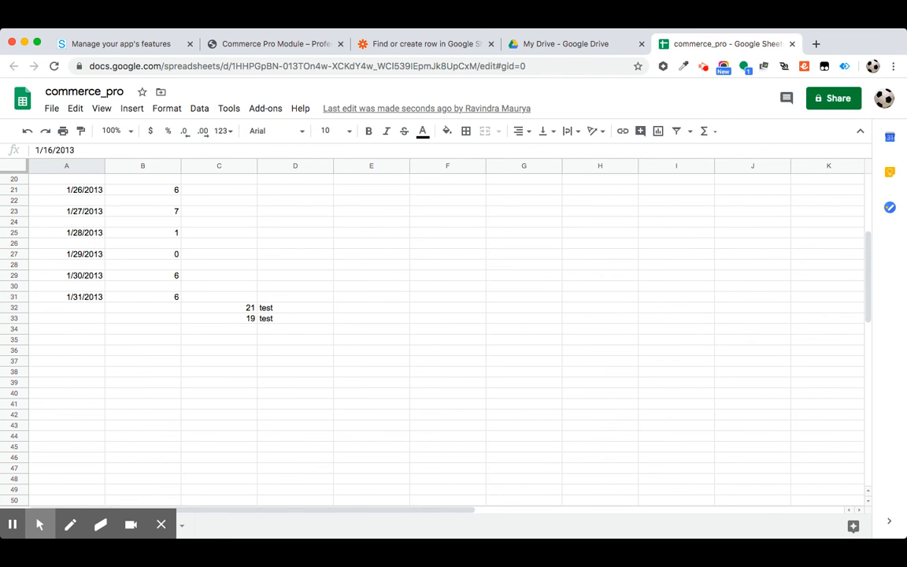
click(425, 44)
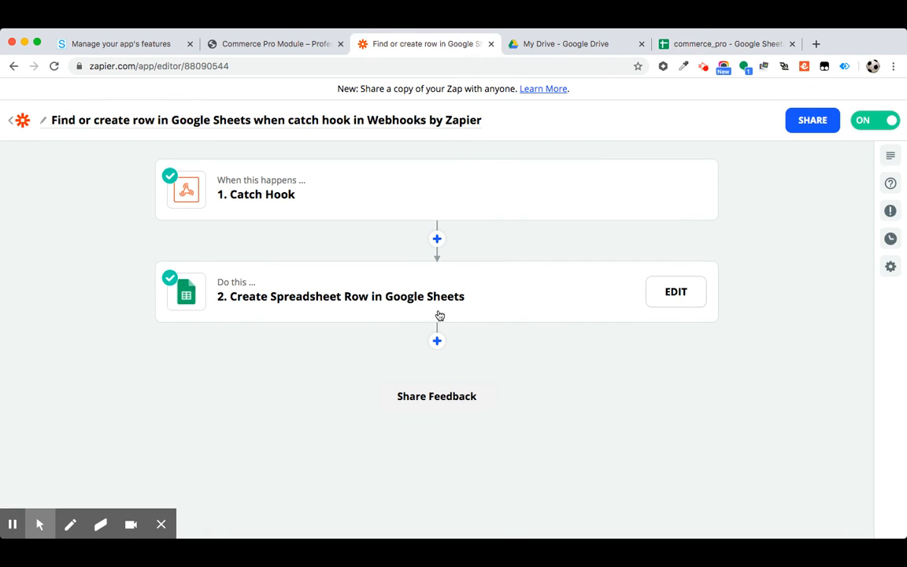
click(670, 292)
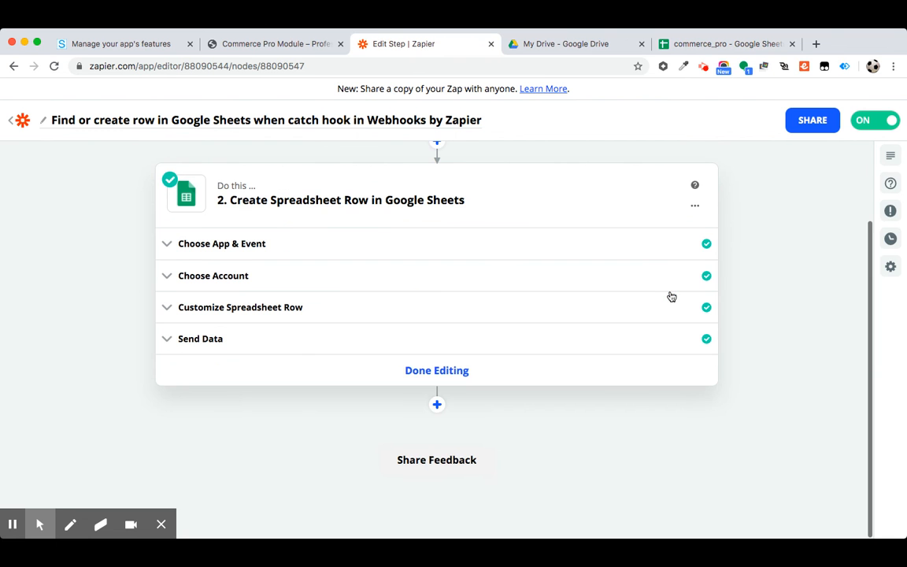
Switch to the commerce_pro spreadsheet and enter the column header "email" in cell E1, beside customer_name.
click(695, 50)
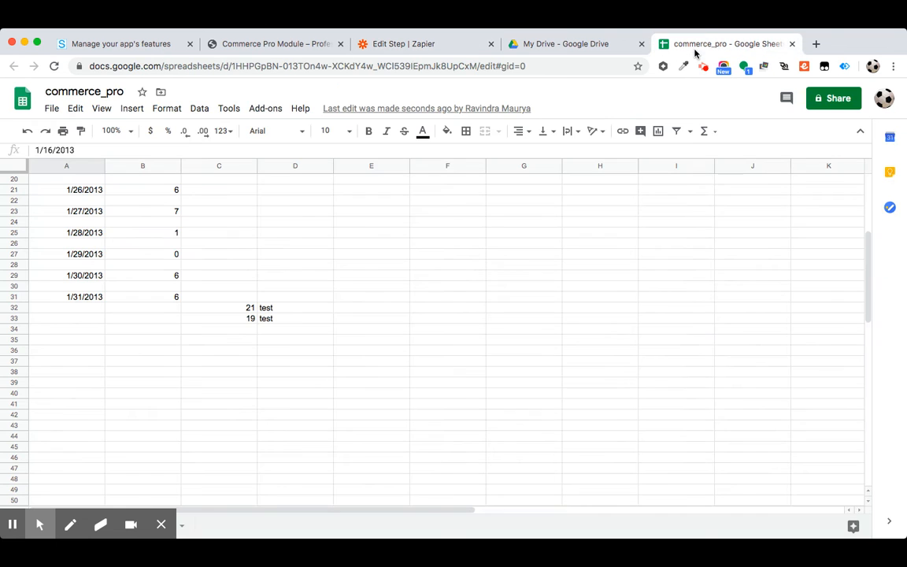
click(341, 310)
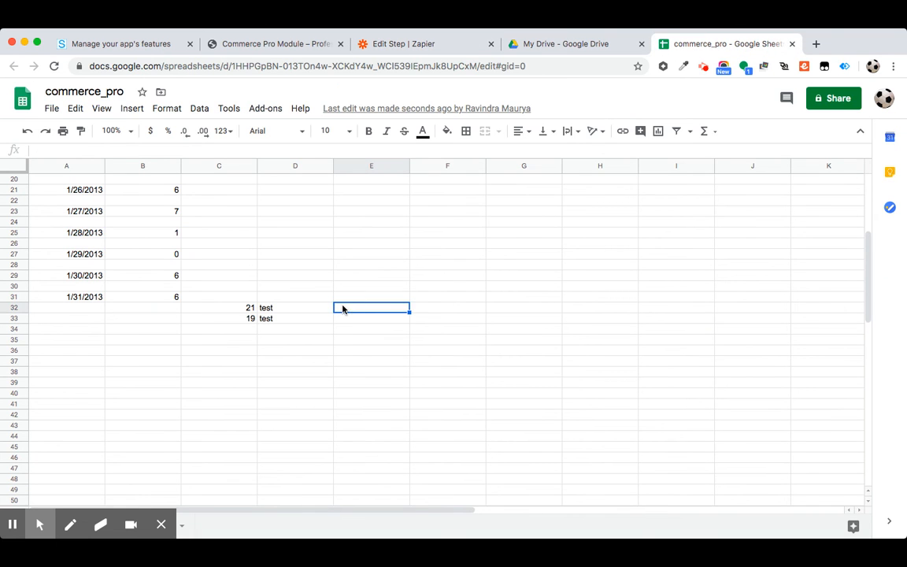
scroll(369, 205, up, 5)
click(363, 180)
text(email)
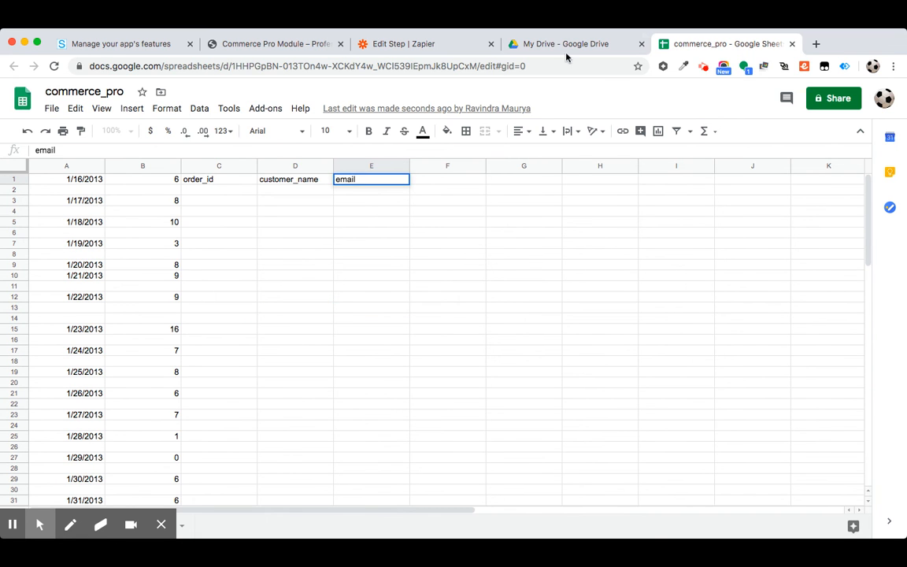
Return to the Zapier editor and open the Customize Spreadsheet Row section of the Create Spreadsheet Row step.
click(559, 45)
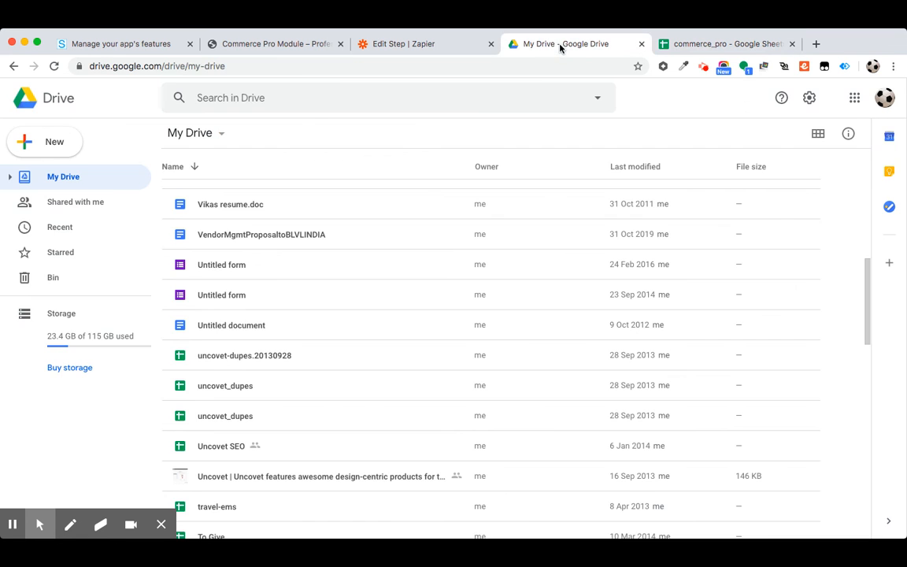
click(423, 47)
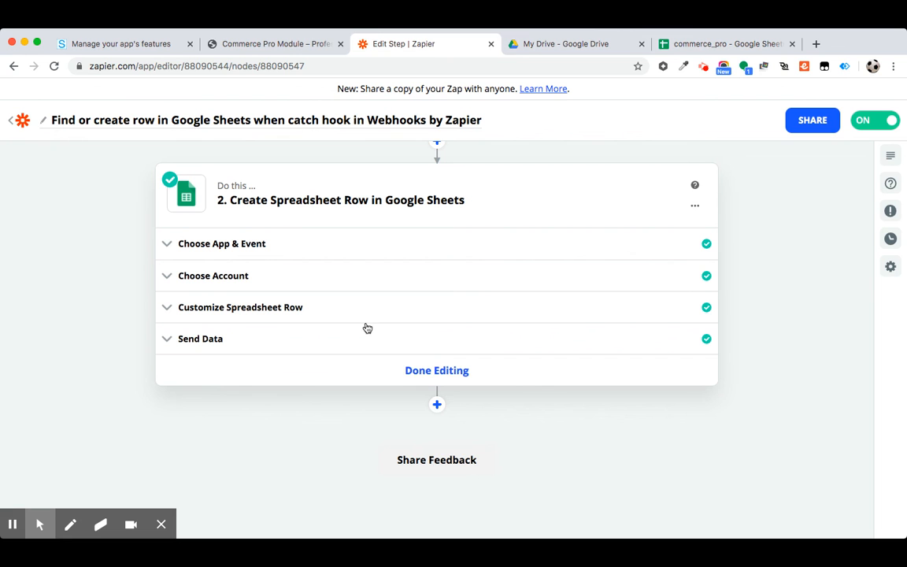
click(321, 341)
scroll(299, 404, down, 5)
scroll(309, 344, up, 5)
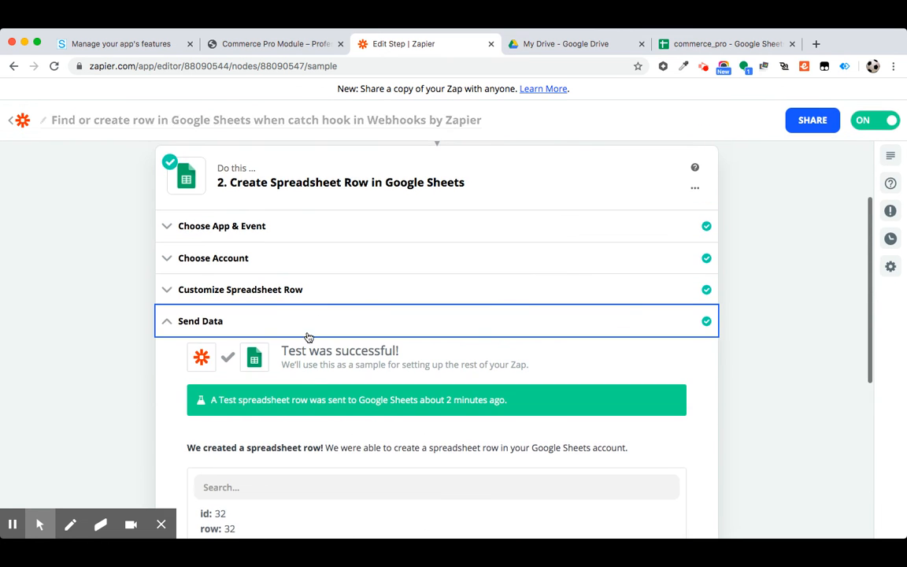
click(257, 289)
scroll(261, 347, down, 5)
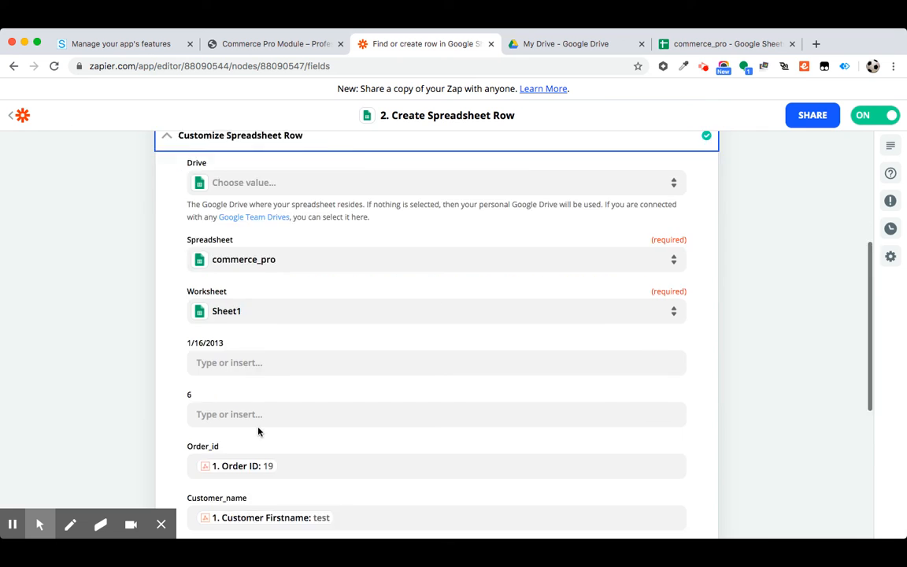
Try to refresh the spreadsheet row's fields to load the new email column.
click(224, 411)
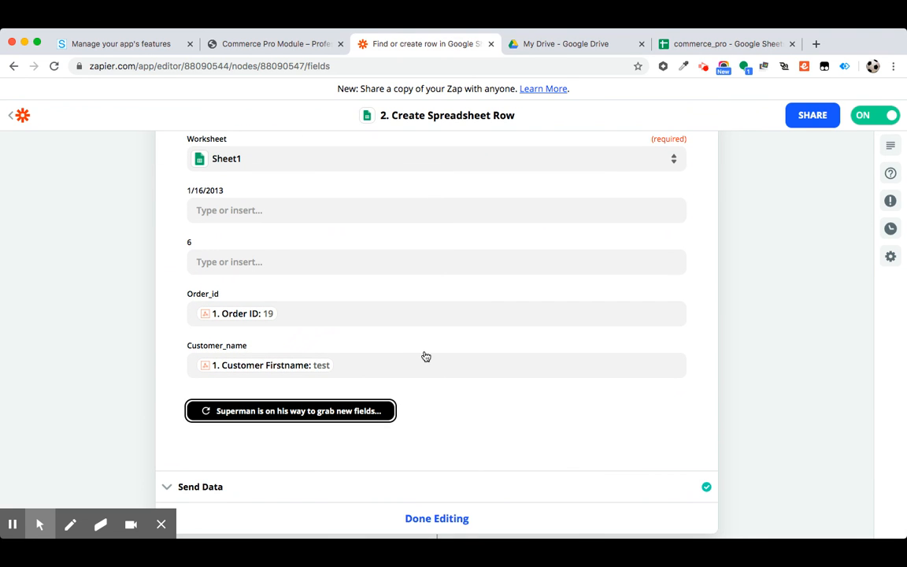
scroll(423, 354, up, 5)
scroll(424, 351, down, 5)
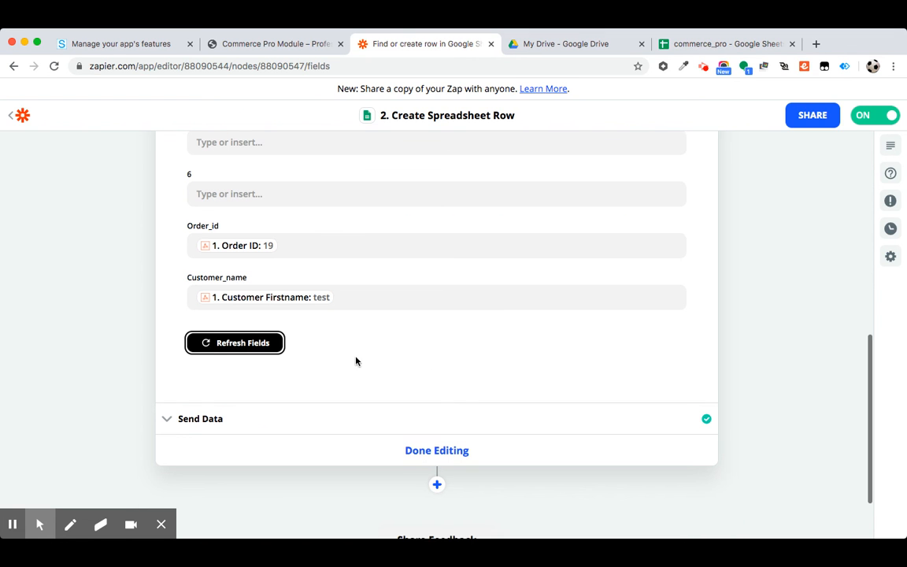
click(223, 346)
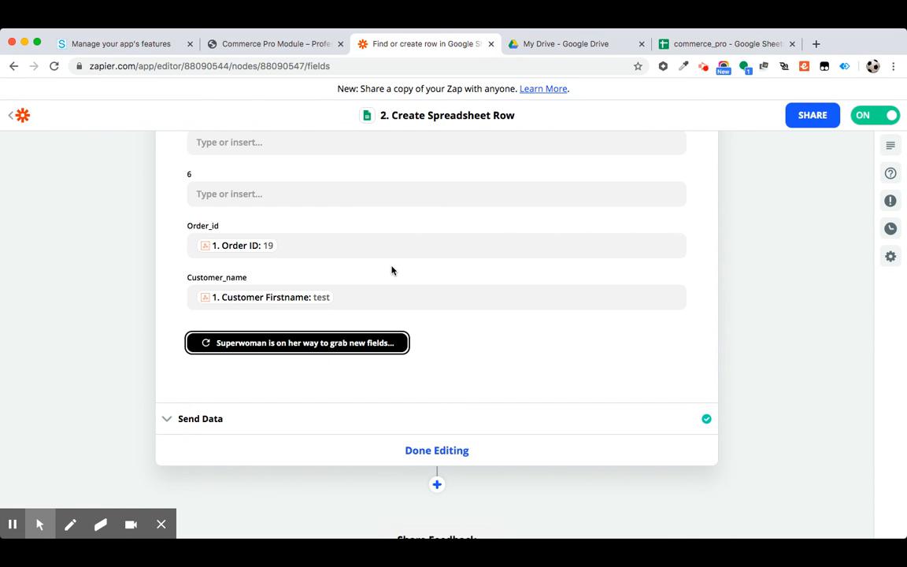
scroll(391, 270, up, 5)
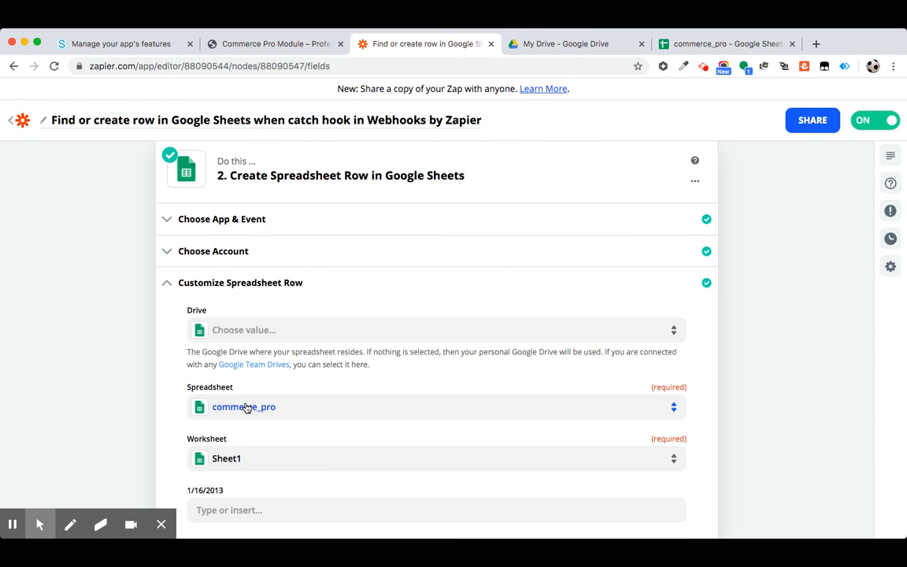
Switch the worksheet to Sheet2 and back to Sheet1, and try refreshing the row's fields again.
click(246, 408)
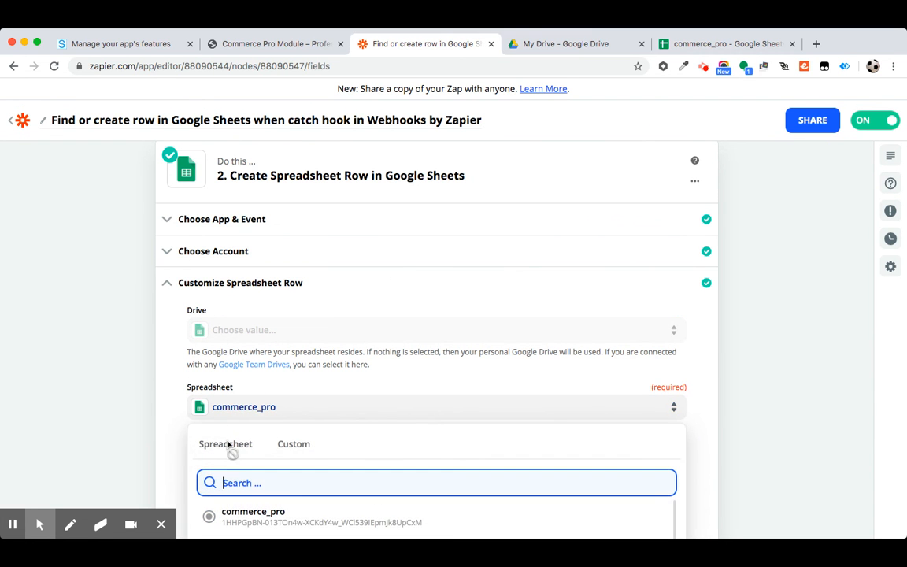
click(166, 429)
click(233, 457)
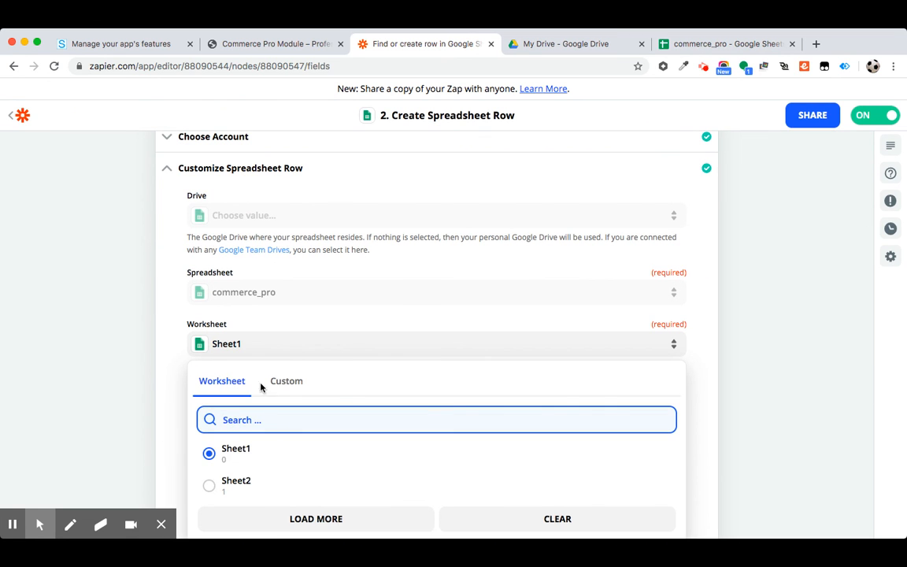
click(237, 482)
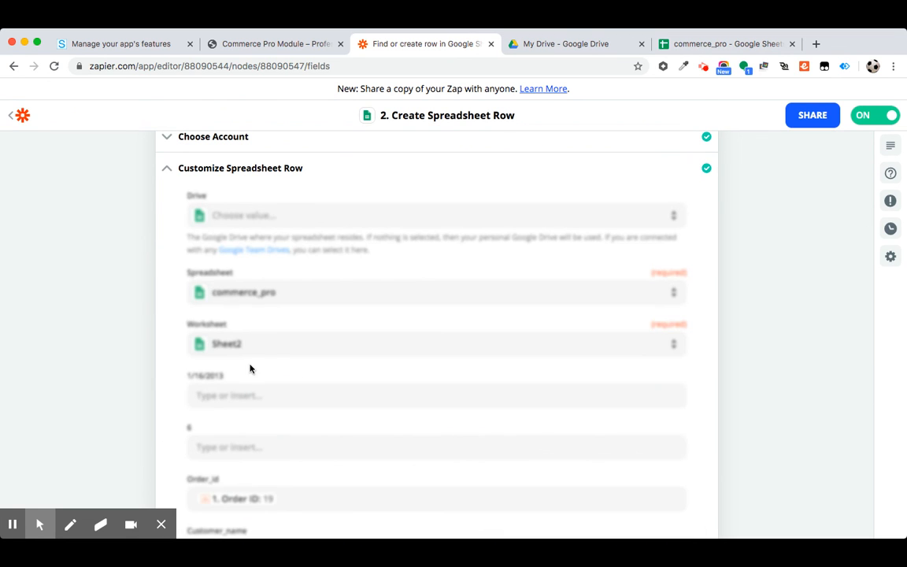
click(238, 348)
click(233, 450)
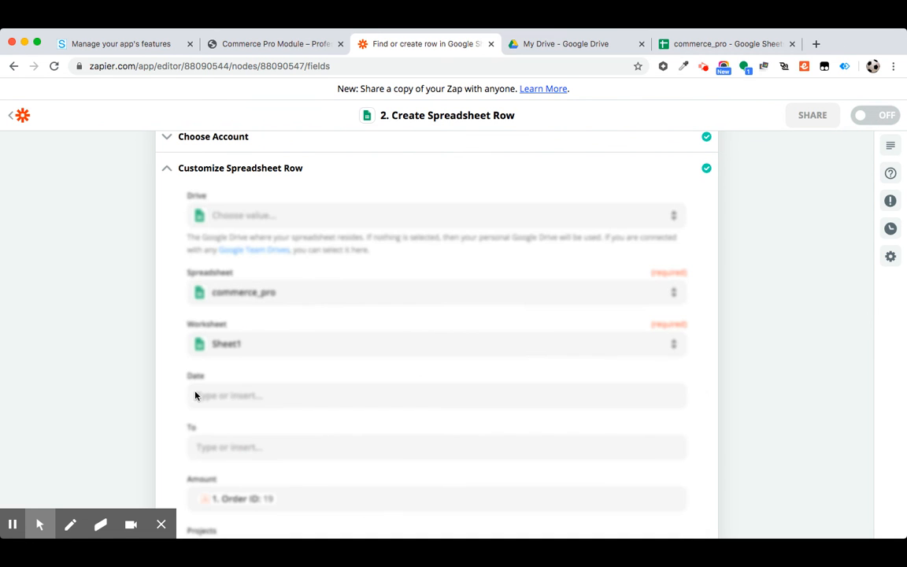
scroll(175, 423, down, 3)
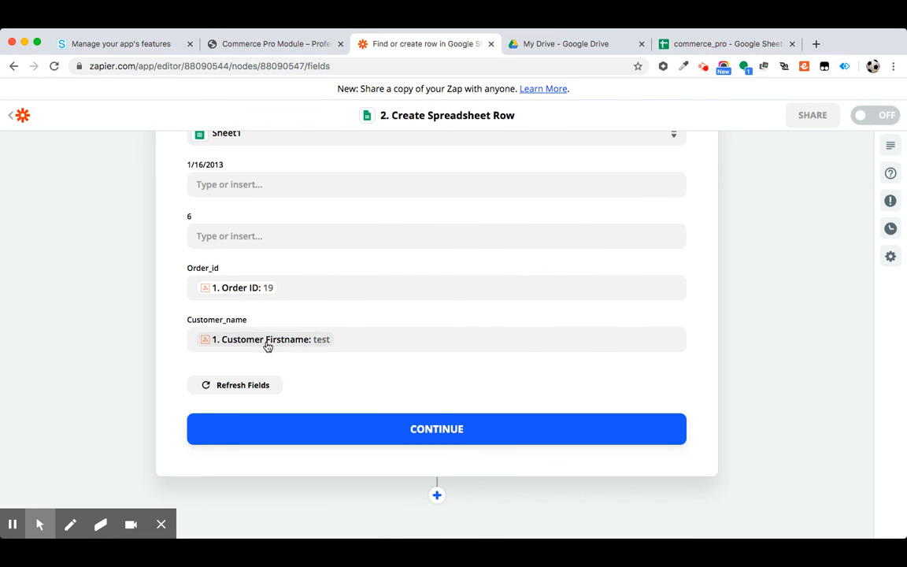
click(240, 389)
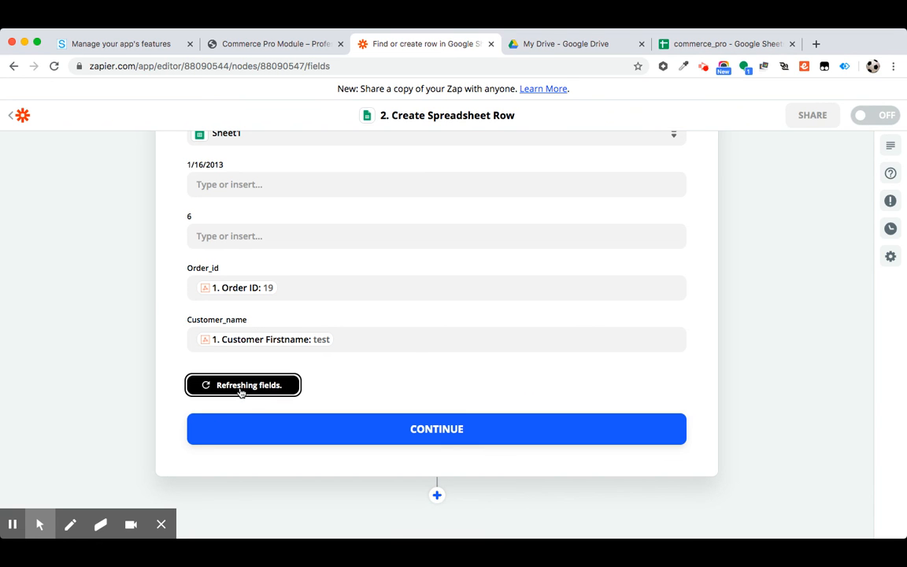
Commit the "email" header in cell E1 of the commerce_pro spreadsheet, and refresh the row's fields in Zapier.
click(722, 45)
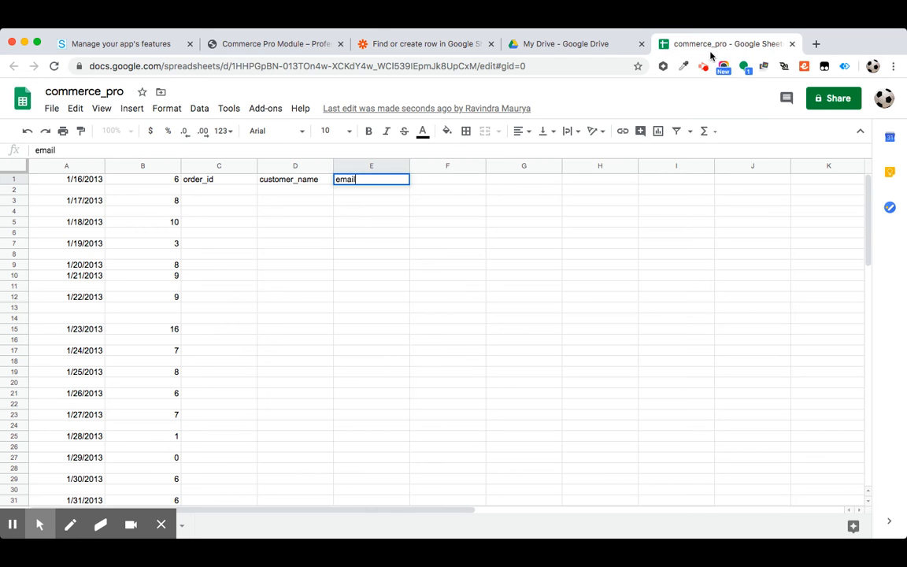
click(550, 182)
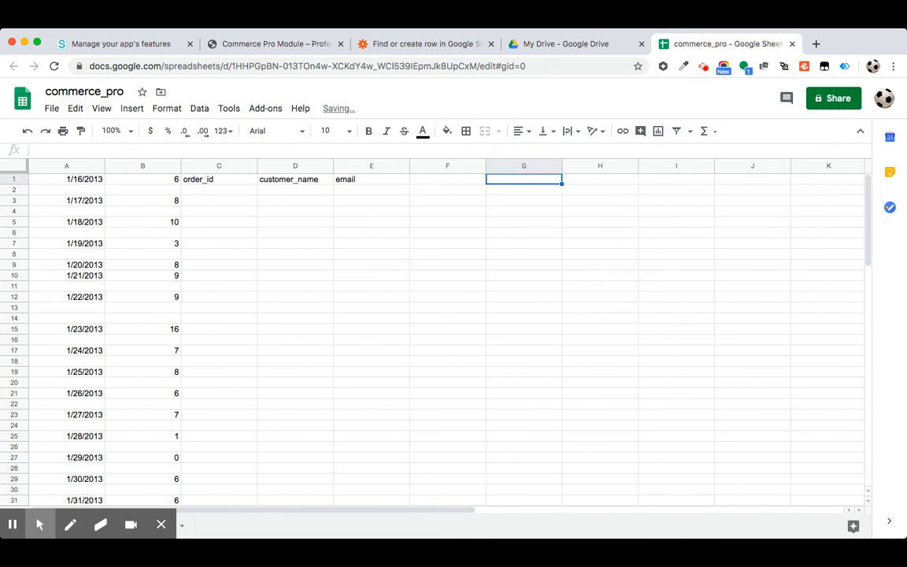
click(587, 44)
click(429, 43)
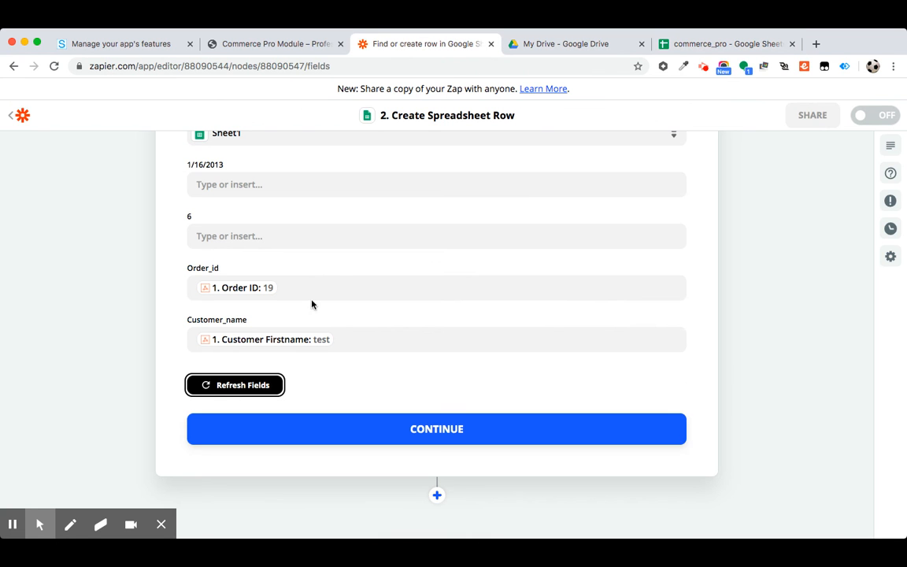
click(249, 386)
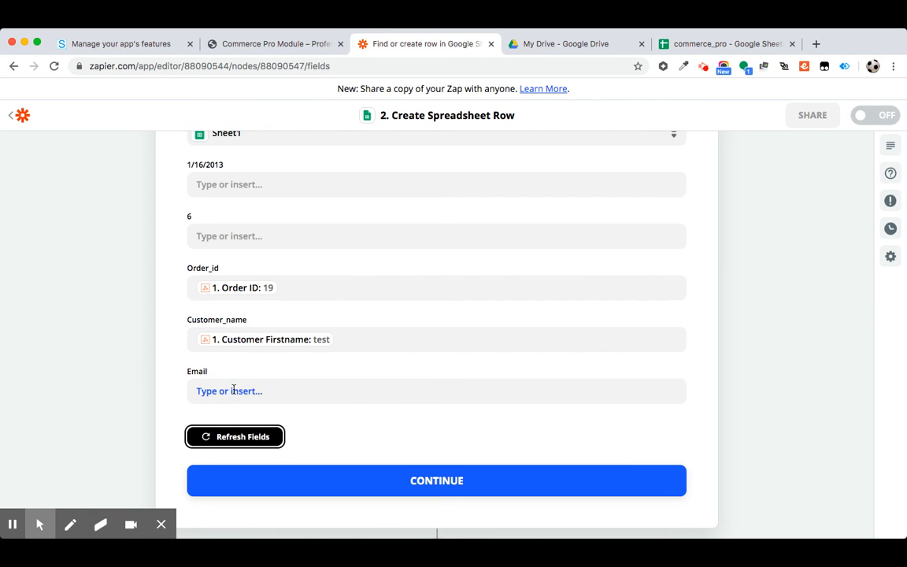
Open the list of insertable Catch Hook data for the new Email field.
click(233, 390)
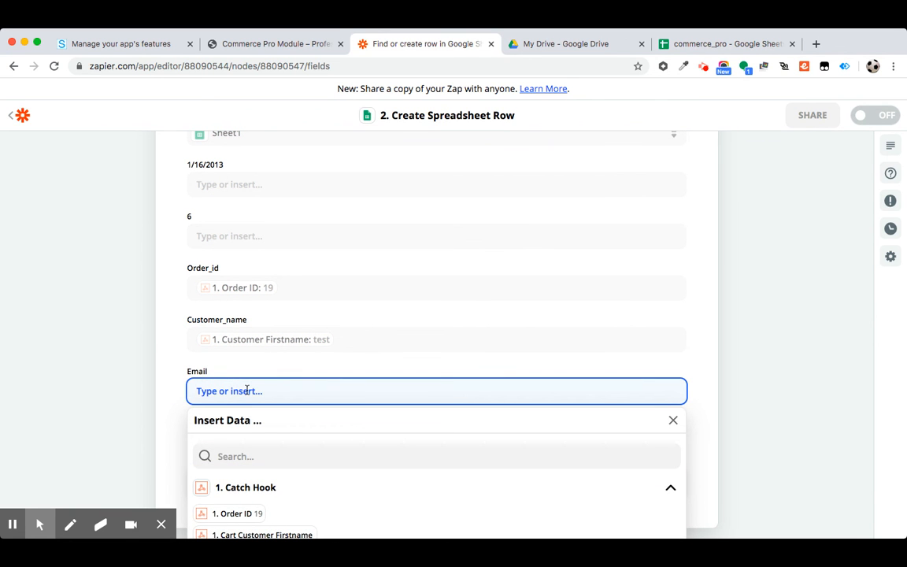
scroll(246, 390, down, 1)
scroll(246, 391, down, 1)
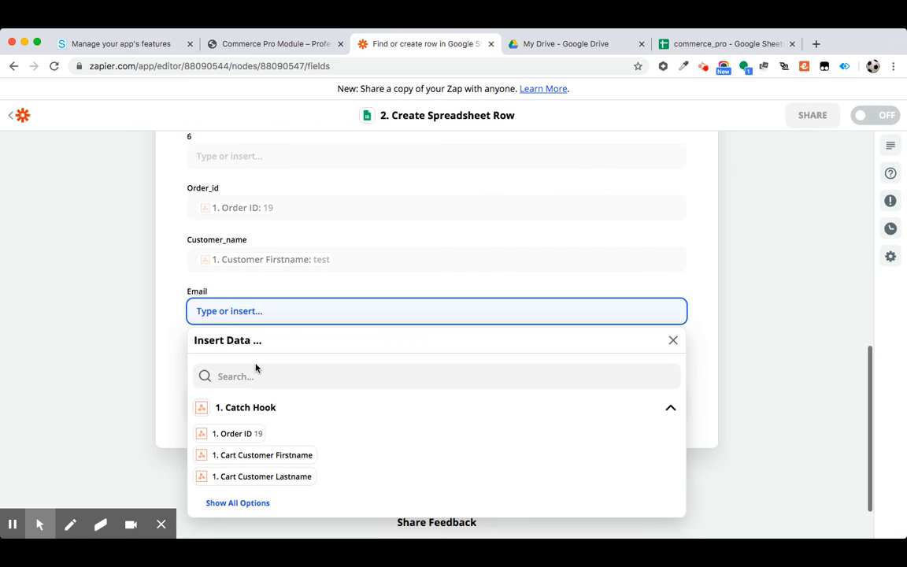
text(em)
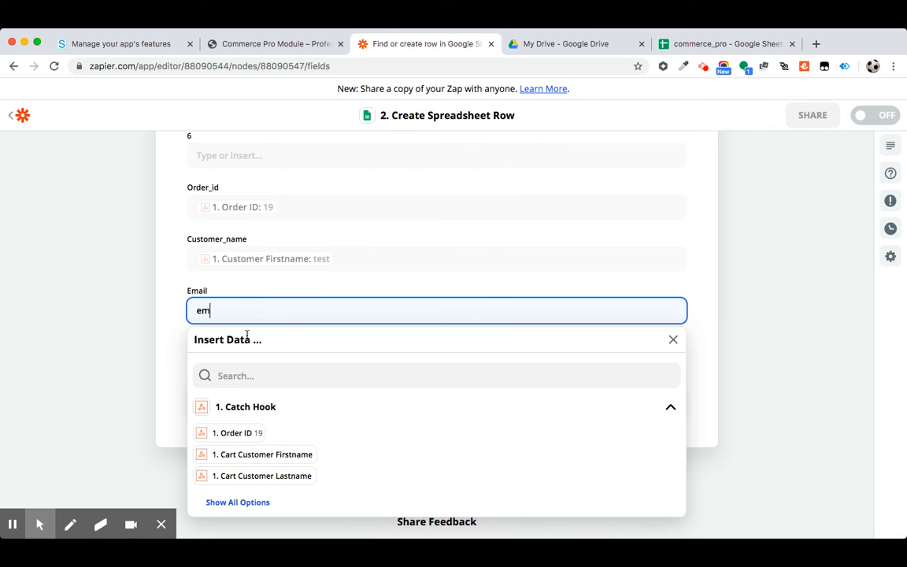
text(ail)
double_click(236, 310)
key(BackSpace)
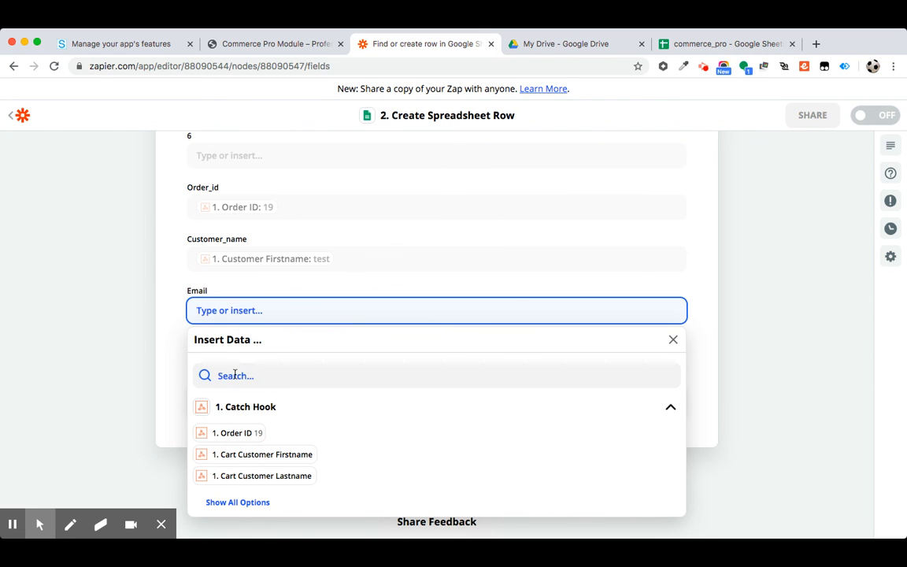
Search the Catch Hook data for "email" and map Customer Email to the Email field.
click(233, 374)
text(email)
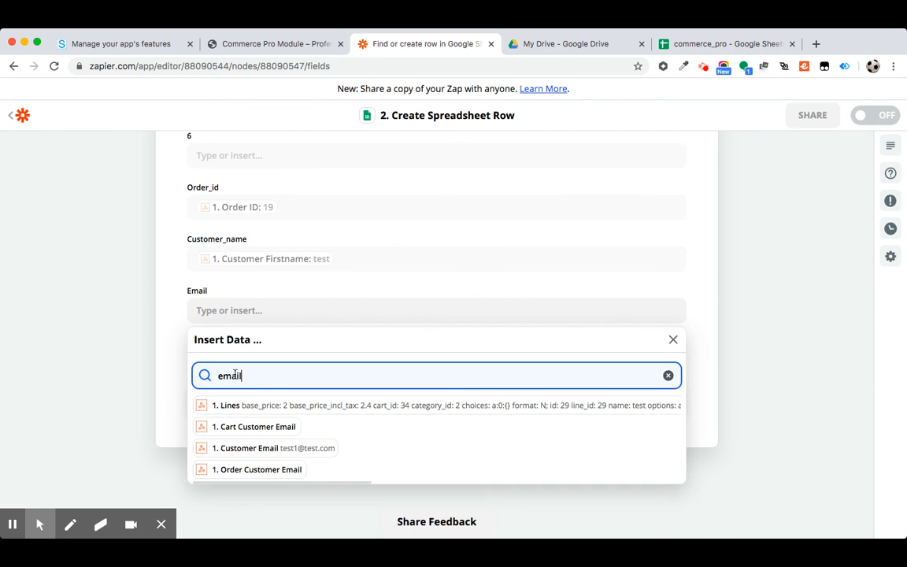
click(264, 448)
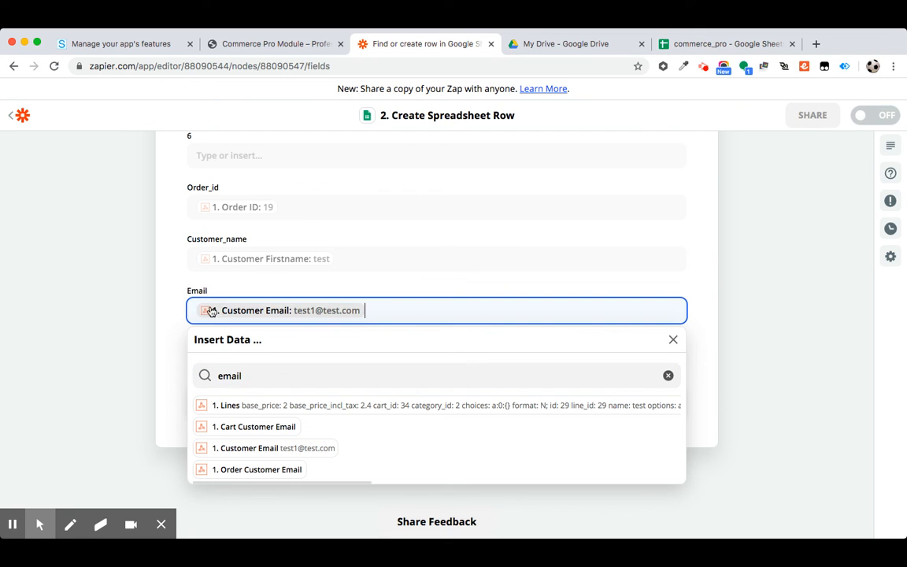
click(174, 323)
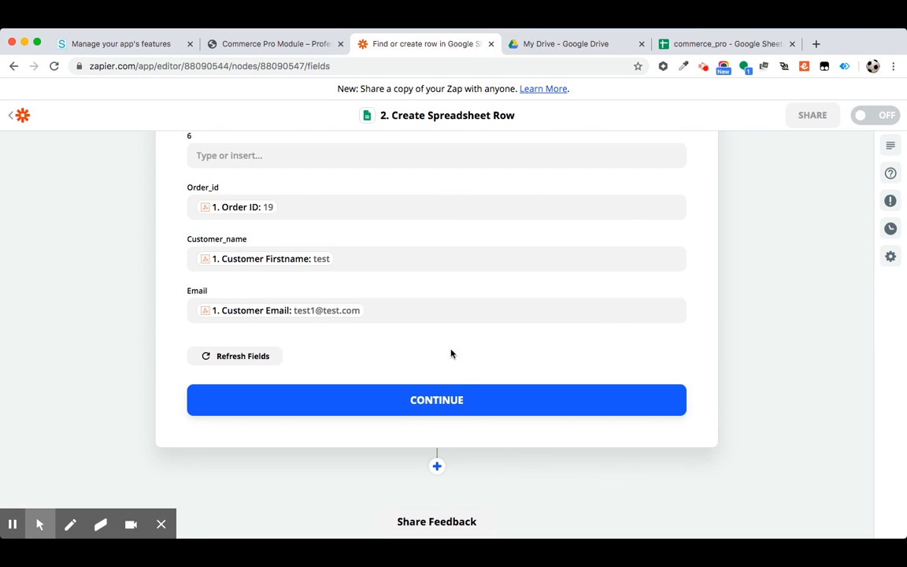
Continue to the test, send a test row with the email mapping, and turn the Zap on.
click(437, 406)
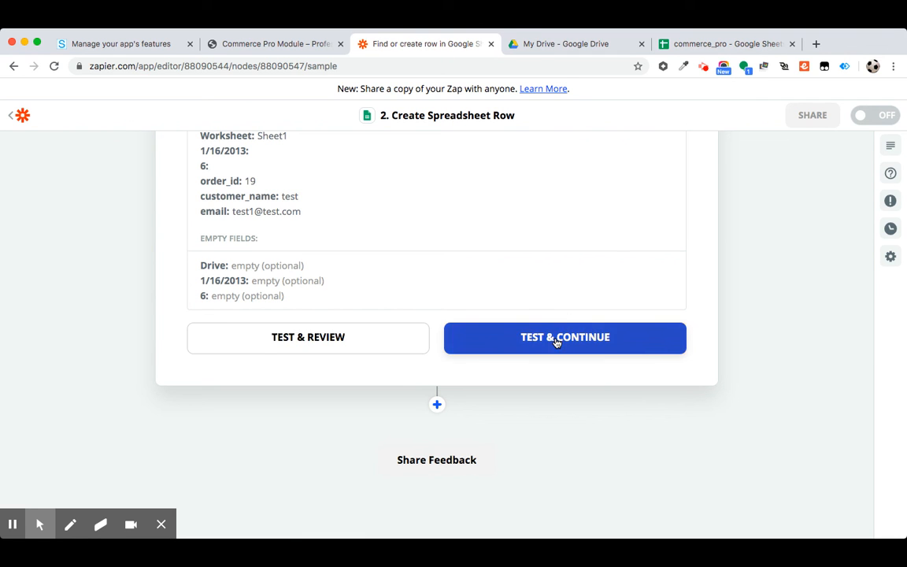
click(556, 338)
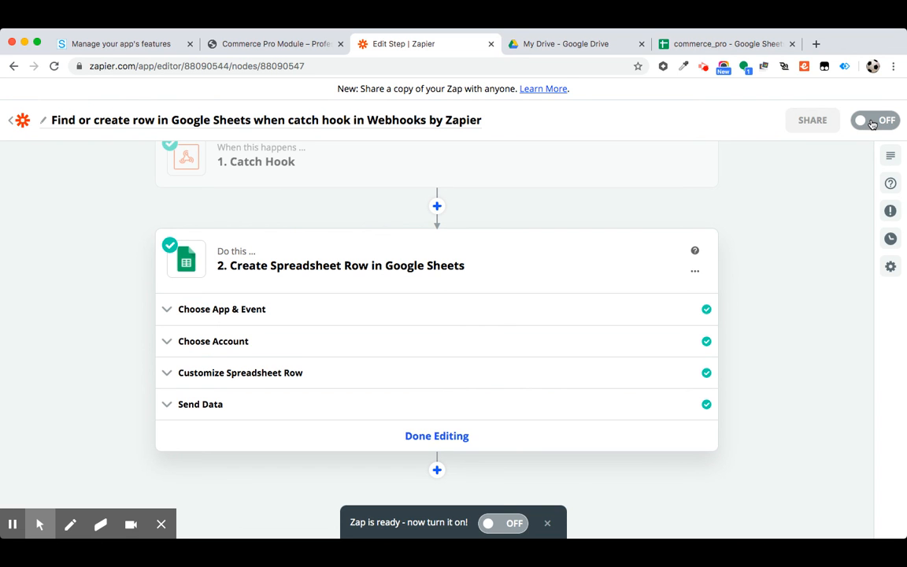
click(871, 123)
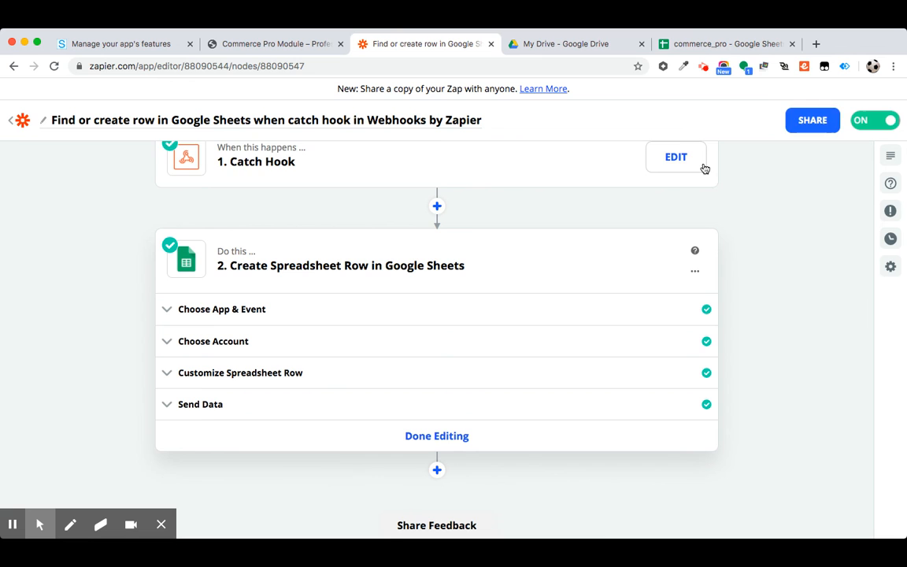
Check the commerce_pro spreadsheet for the test row and its email value below the existing data.
click(704, 46)
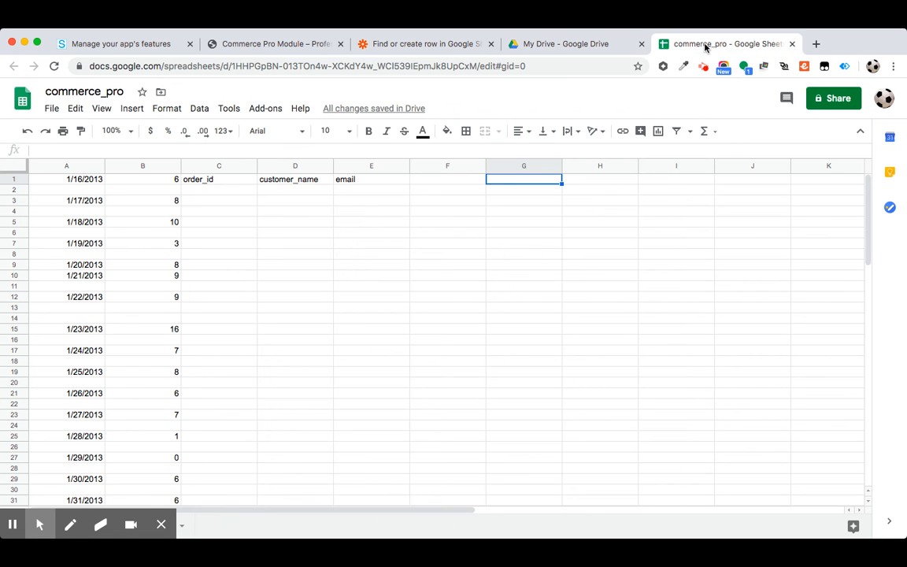
scroll(409, 304, down, 5)
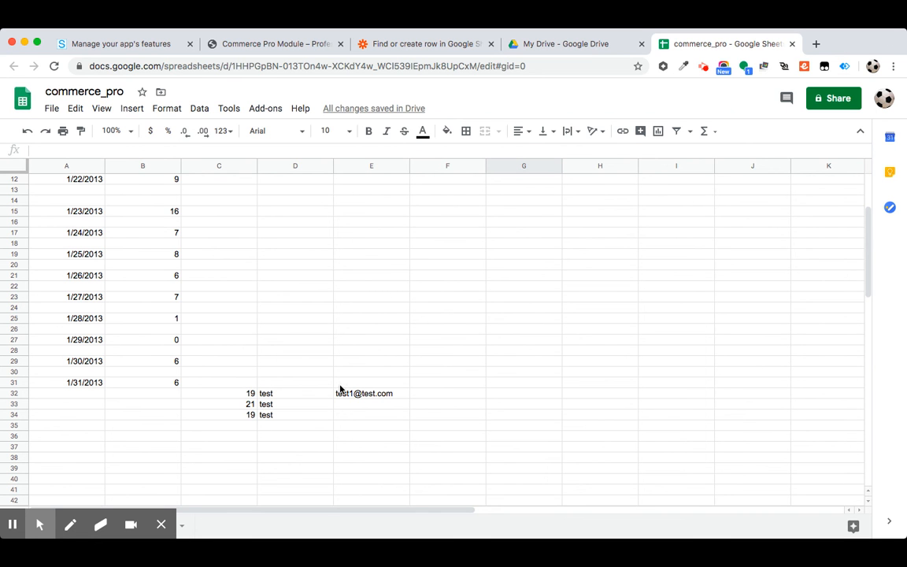
Switch to the SiberianCMS app preview and add the test product with the Test 1 option to the cart.
click(144, 45)
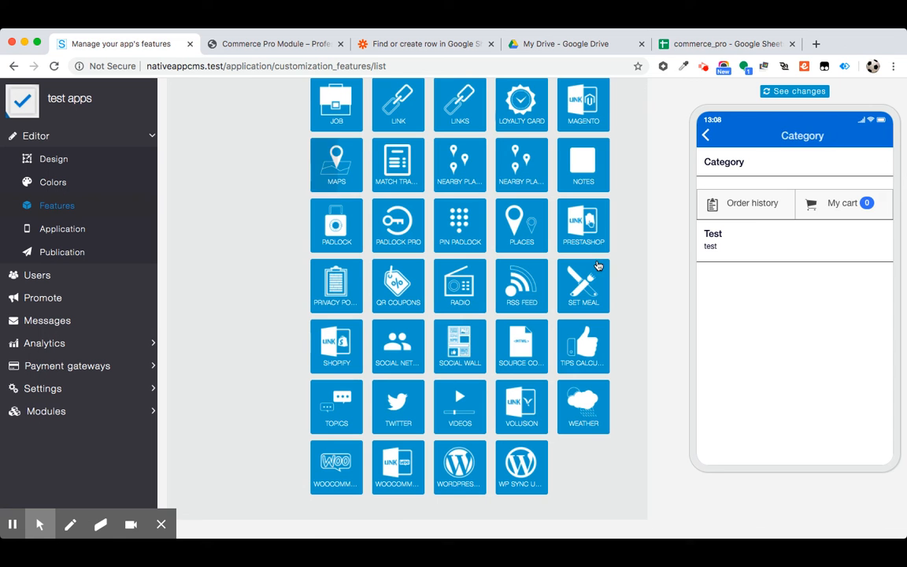
click(733, 244)
click(750, 224)
click(870, 288)
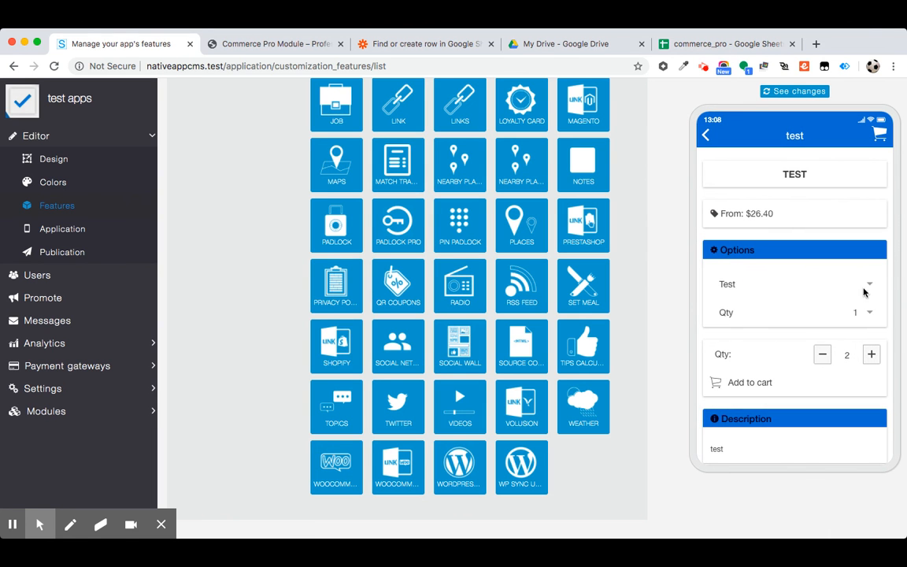
click(859, 297)
click(763, 383)
Check out the cart with Cash as the payment method, validate the order, and check the commerce_pro spreadsheet for its row.
click(870, 136)
click(873, 136)
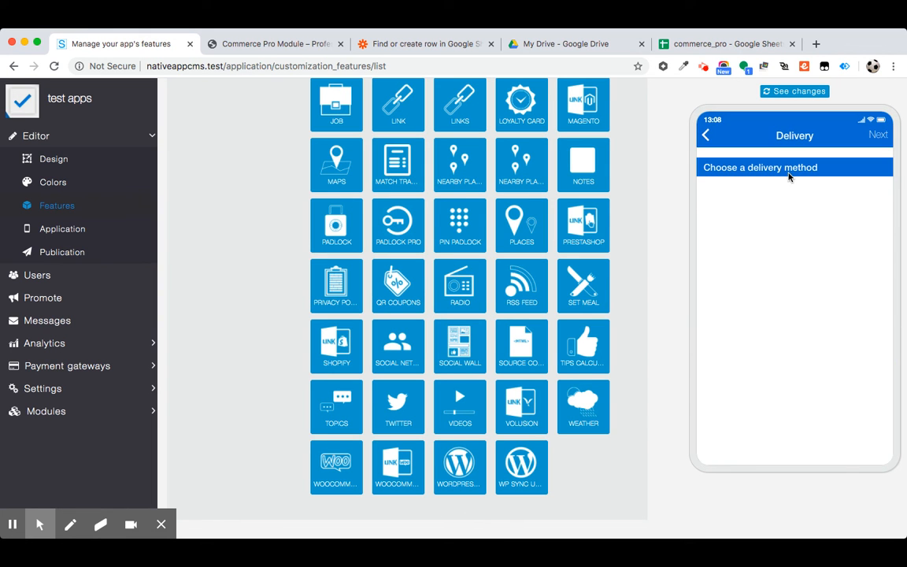
click(769, 191)
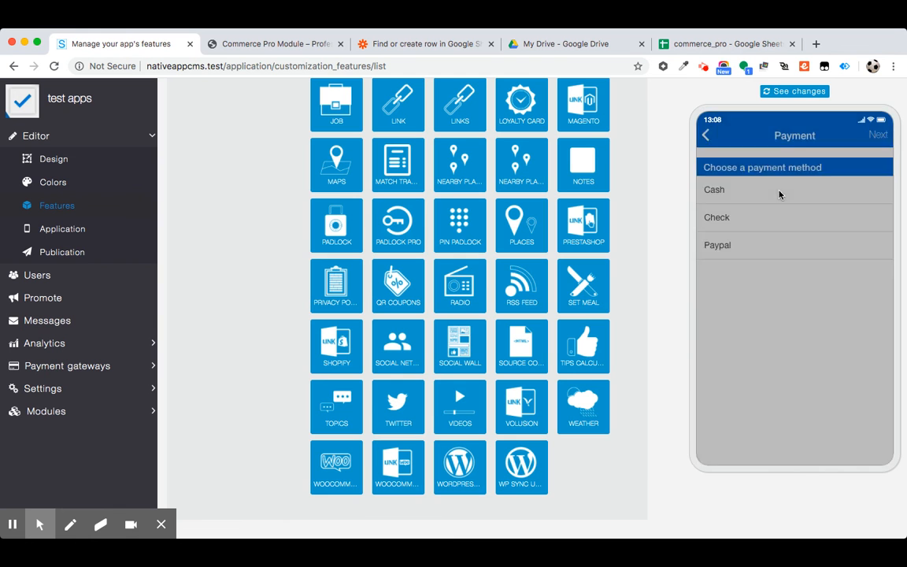
click(742, 196)
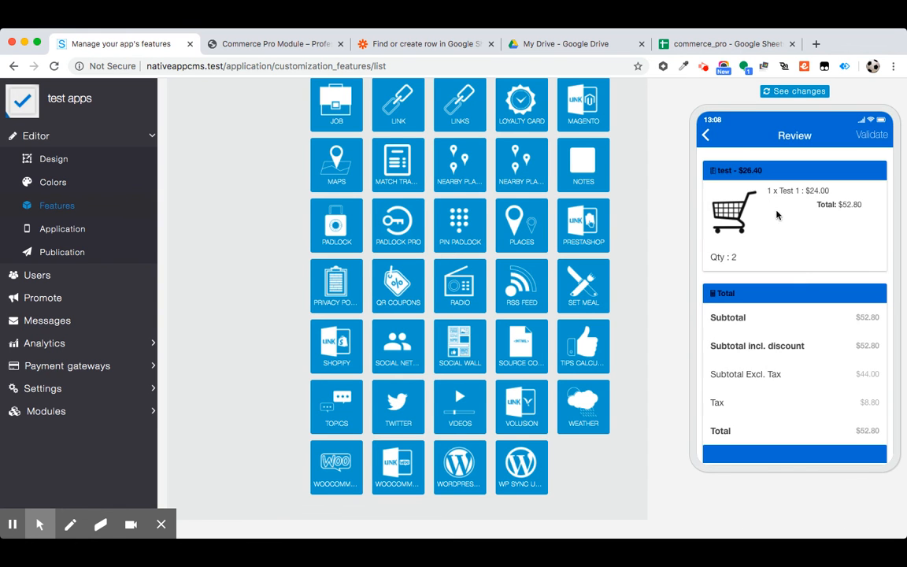
scroll(826, 232, down, 3)
click(871, 134)
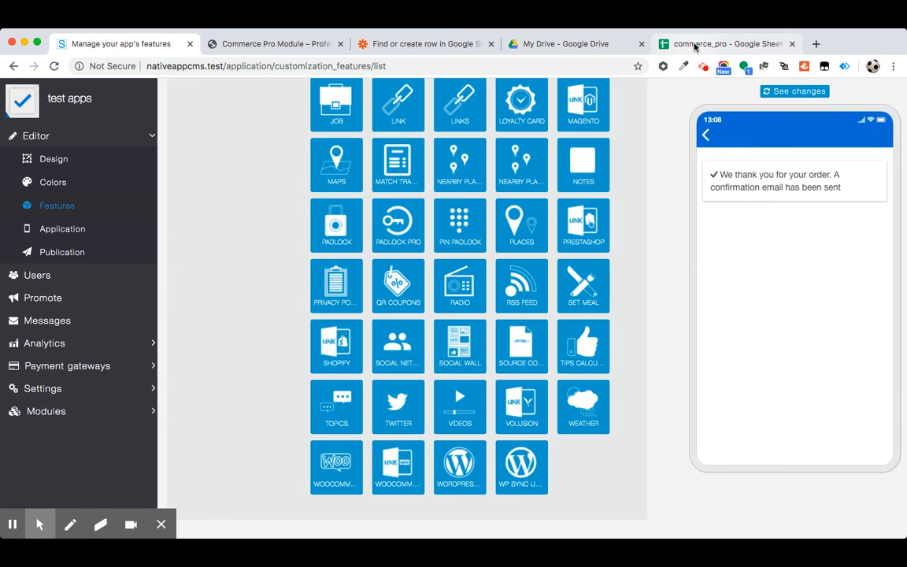
click(694, 45)
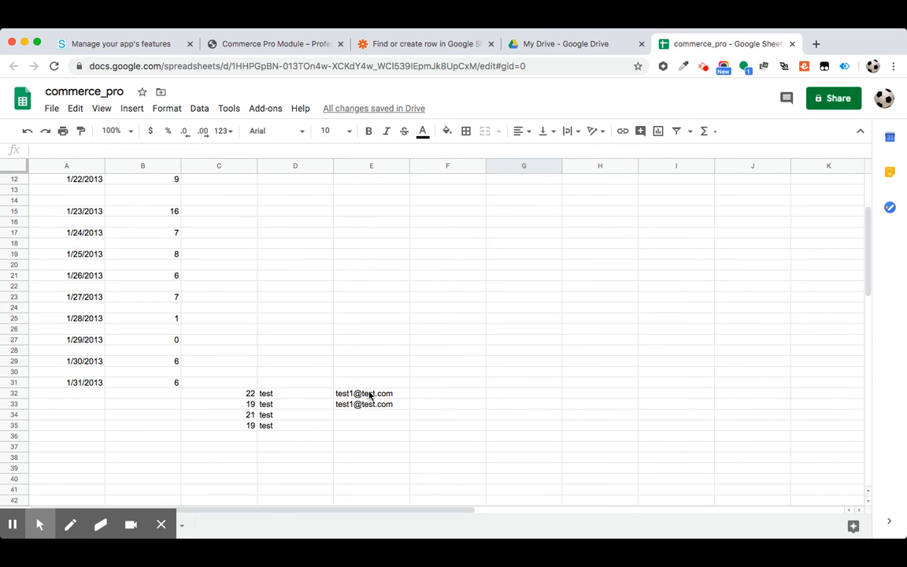
Return to the Zaps list in Zapier and create a new Zap with Webhooks by Zapier as the trigger app.
click(400, 43)
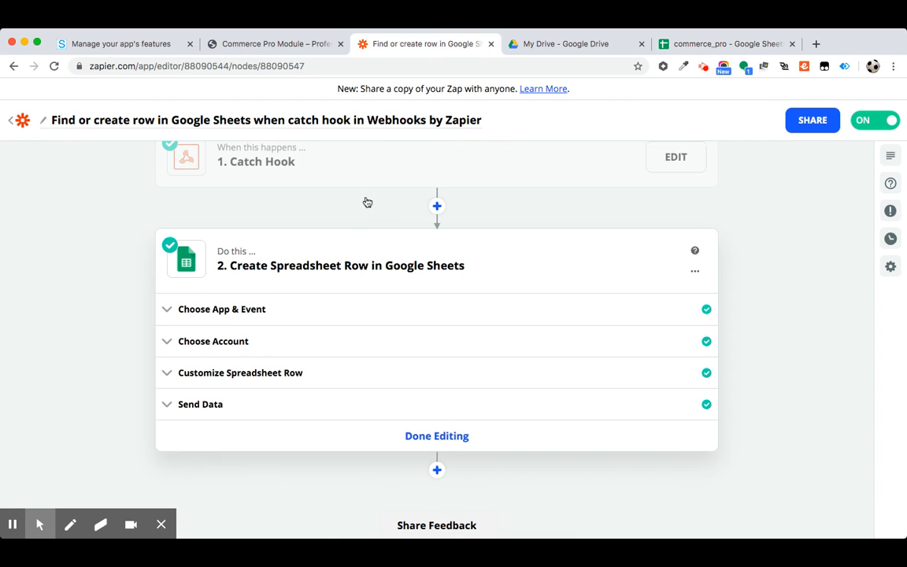
scroll(219, 192, up, 1)
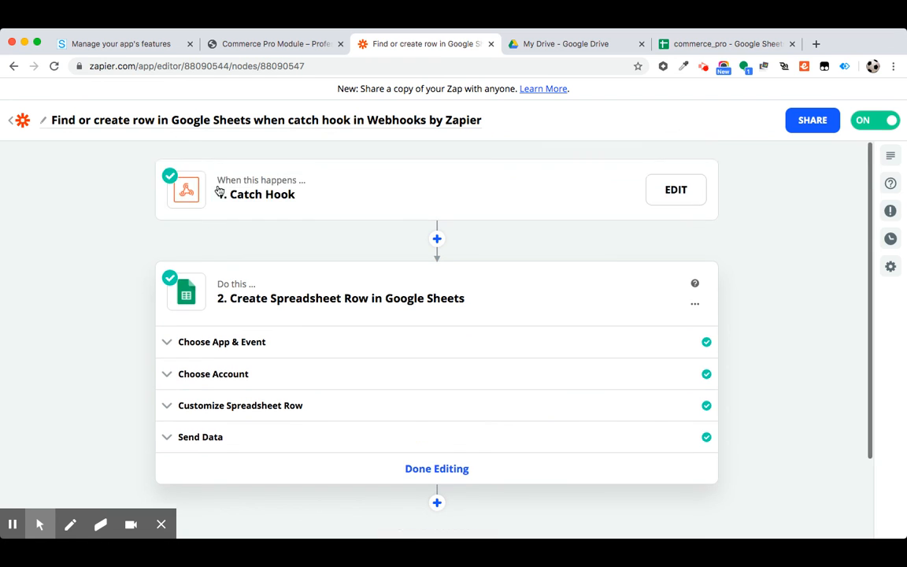
click(15, 122)
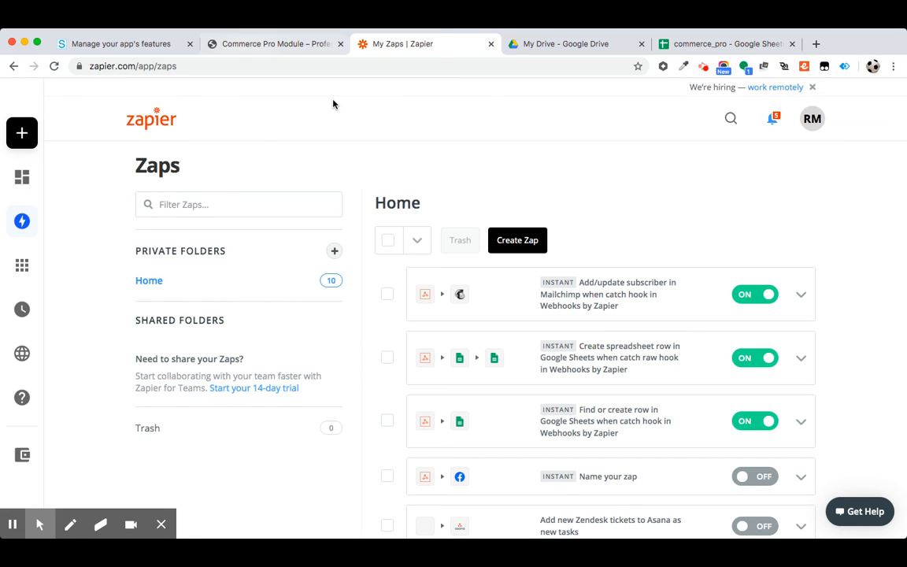
click(526, 241)
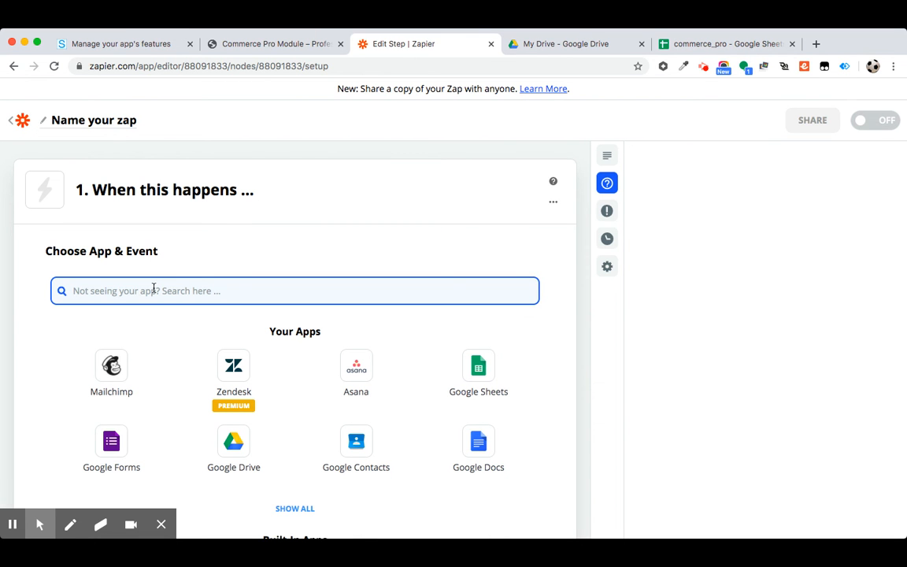
text(webh)
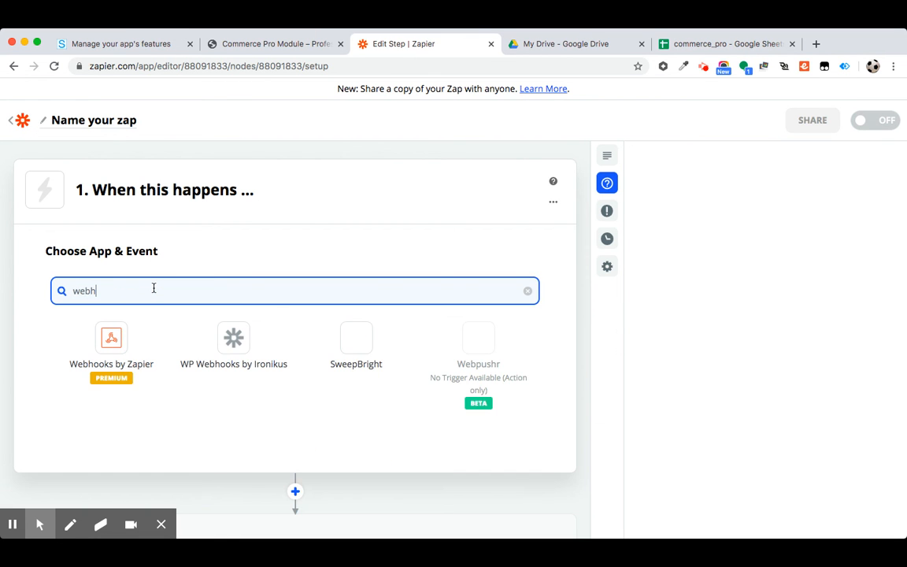
click(125, 339)
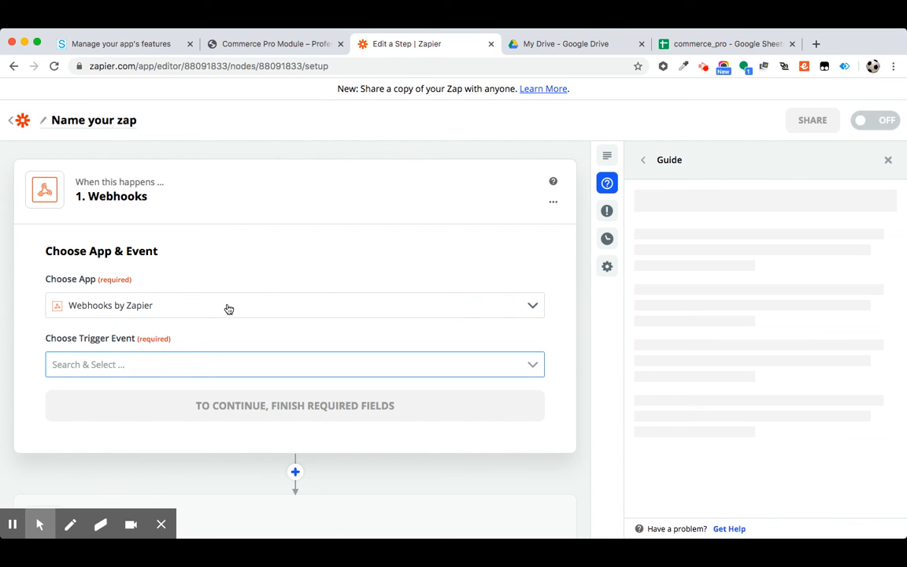
click(163, 360)
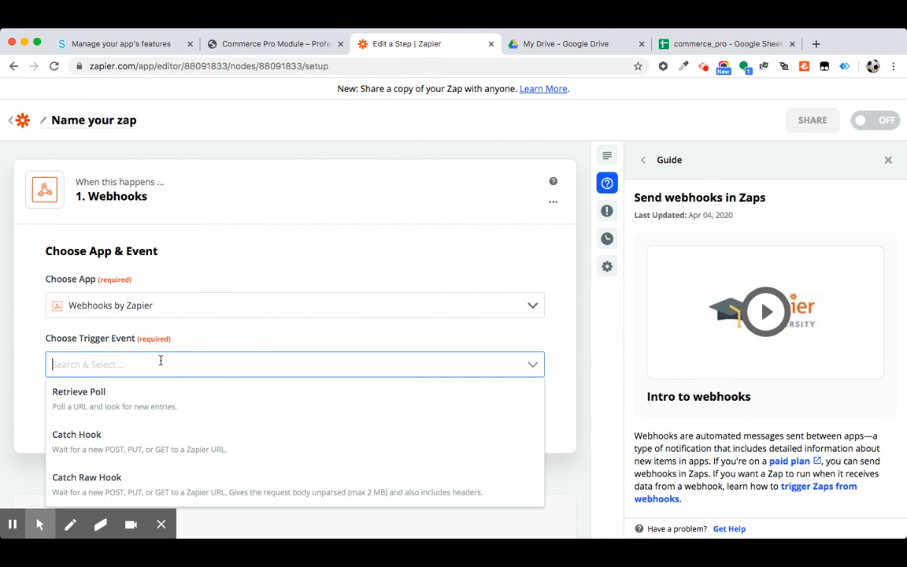
text(twi)
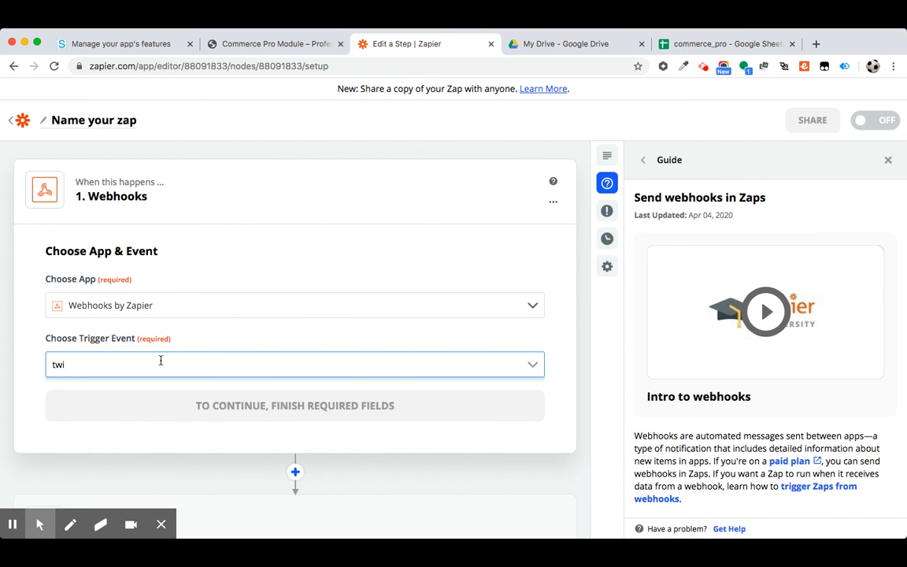
key(BackSpace)
key(BackSpace)
key(BackSpace)
text(sms)
scroll(209, 349, down, 2)
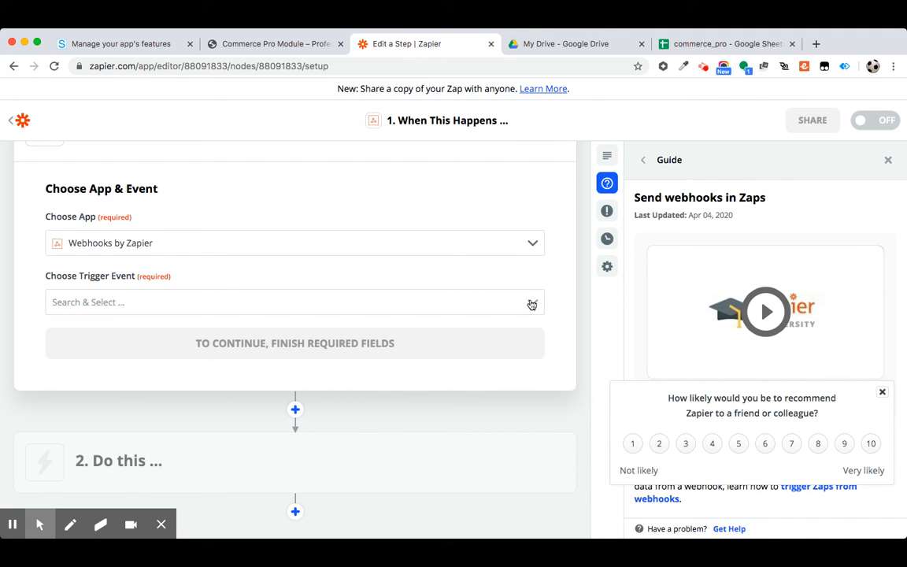
Set the trigger event to Catch Hook and continue past the default webhook options to the trigger test.
click(213, 307)
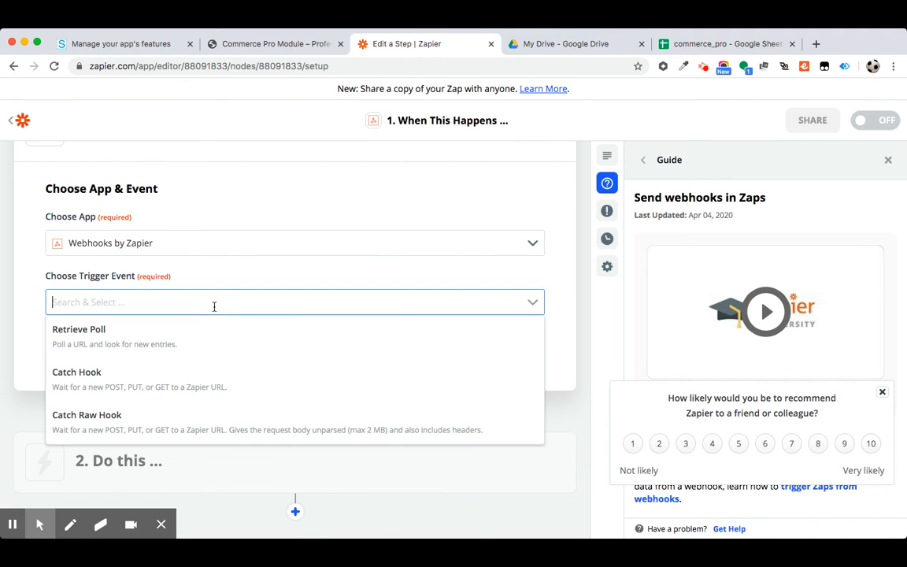
click(119, 378)
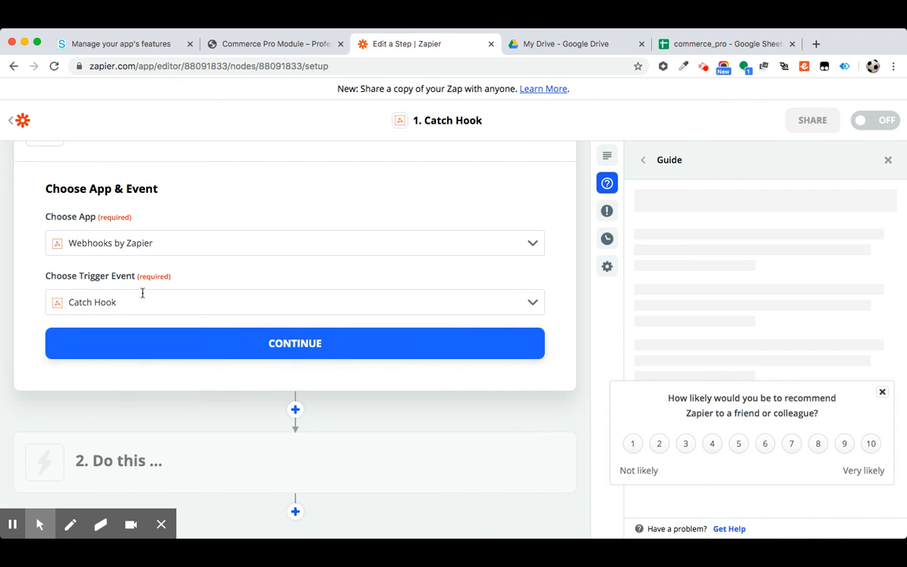
click(309, 343)
scroll(290, 352, down, 1)
scroll(282, 316, up, 2)
scroll(279, 312, down, 3)
scroll(228, 277, up, 3)
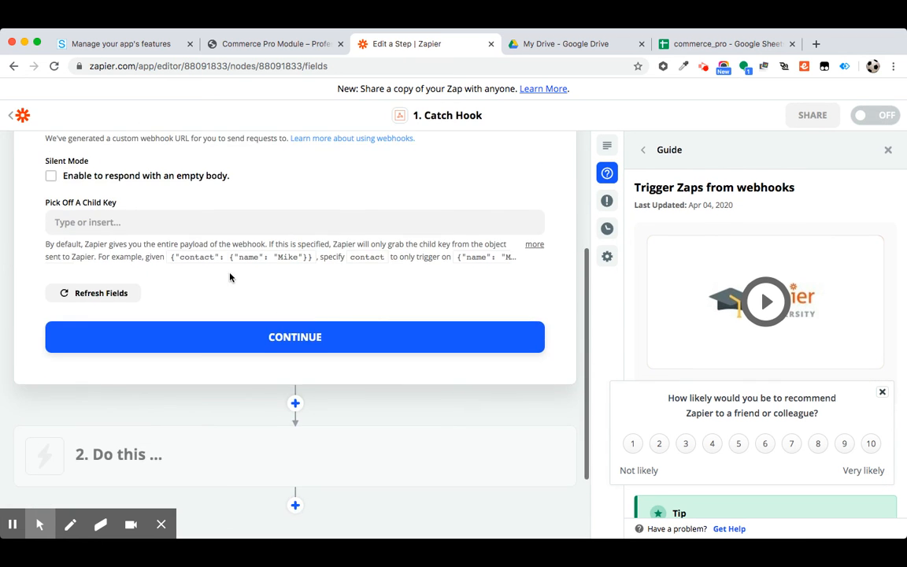
scroll(238, 327, down, 2)
click(292, 323)
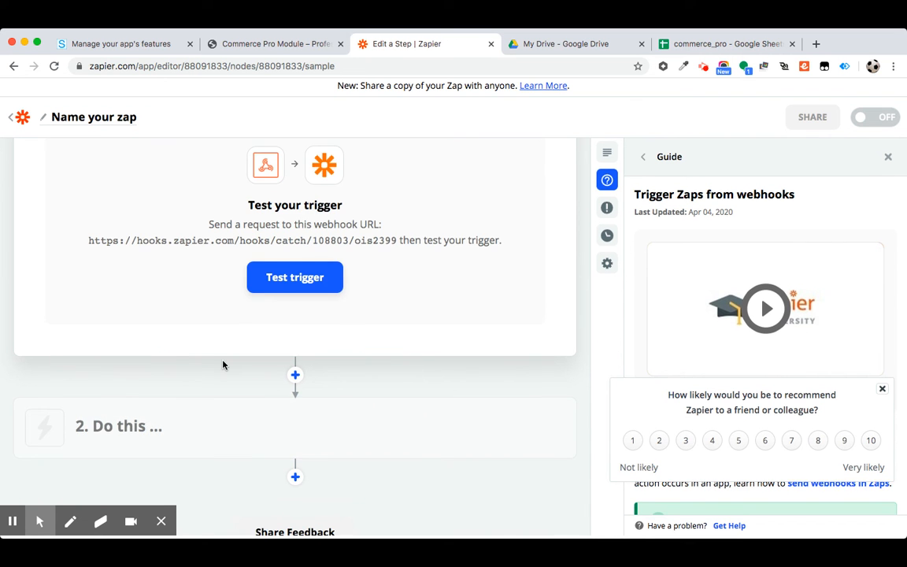
Open the Zap's action step, search the available apps for "sms" and "crm", and clear the search.
click(176, 421)
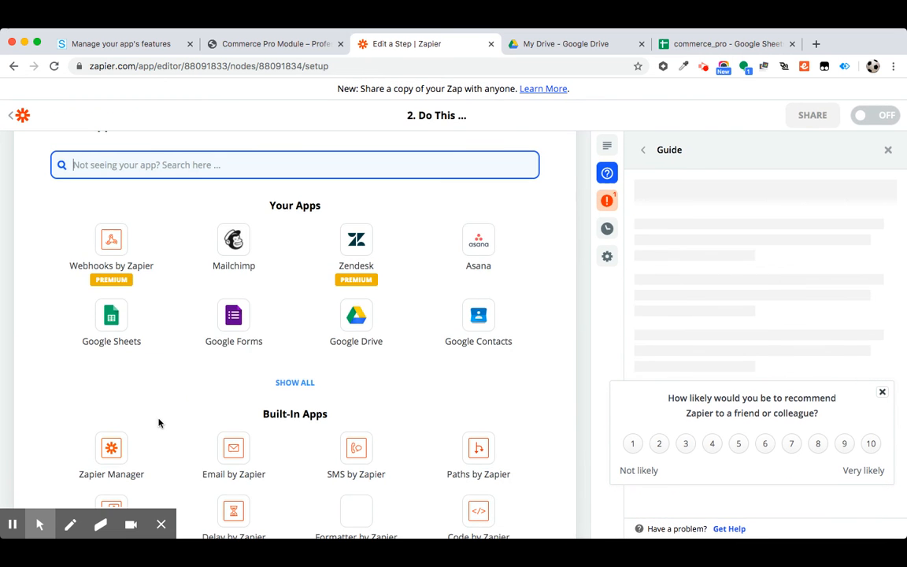
text(sms)
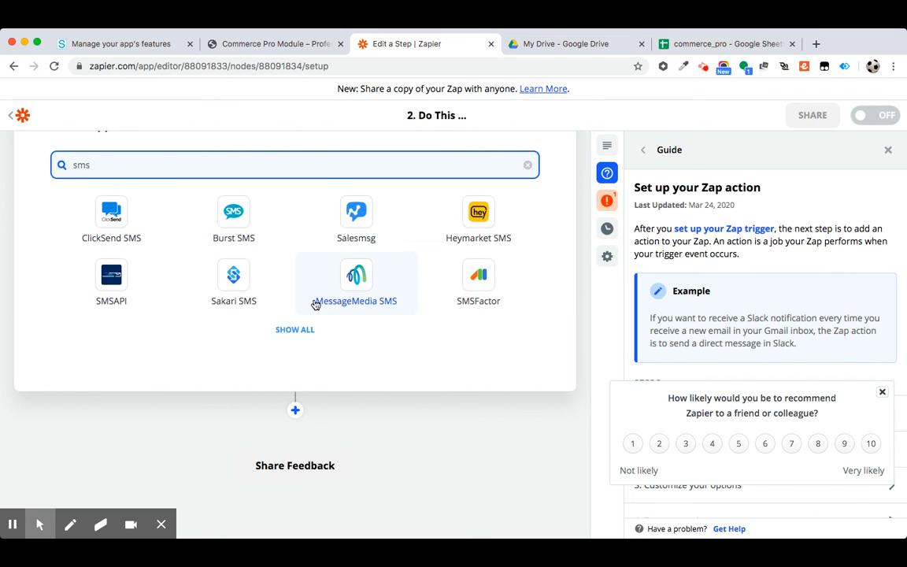
click(140, 167)
double_click(140, 166)
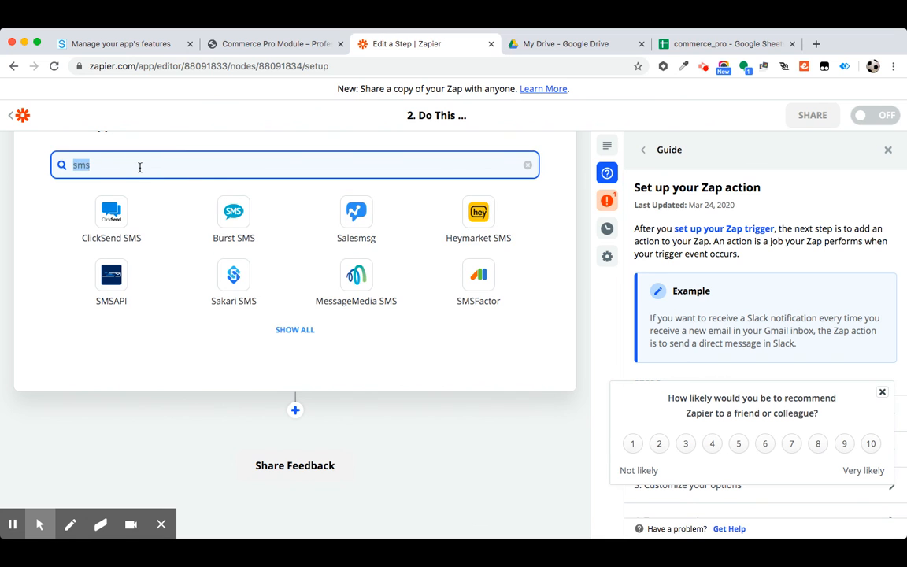
text(crm)
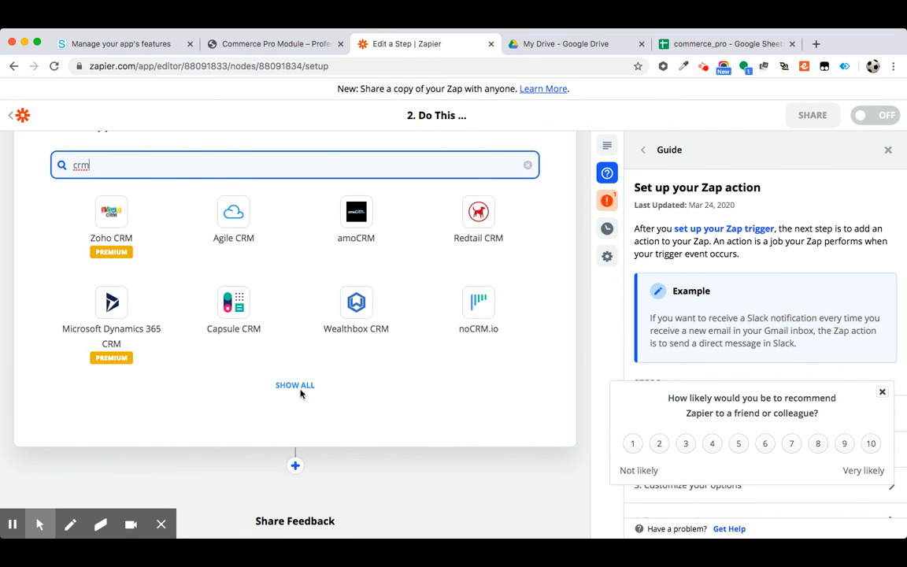
double_click(165, 164)
key(BackSpace)
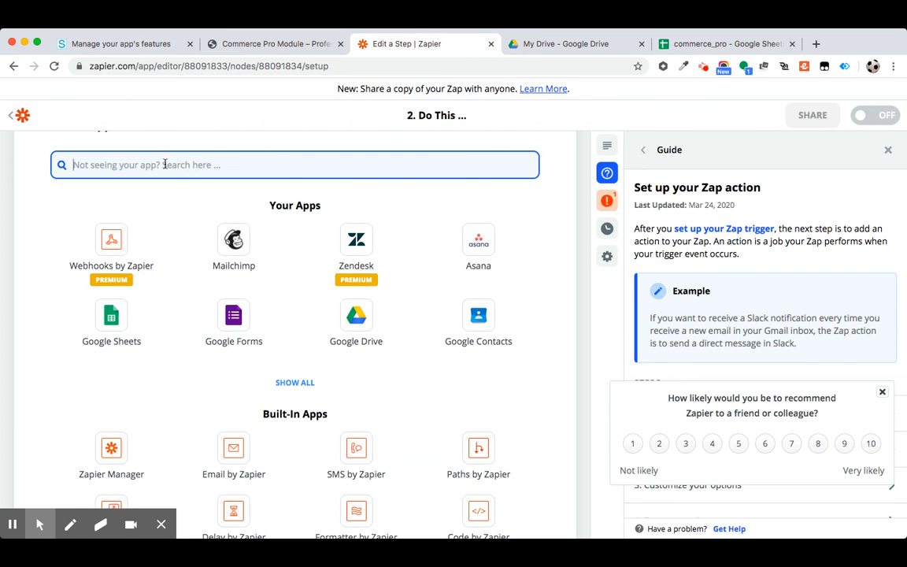